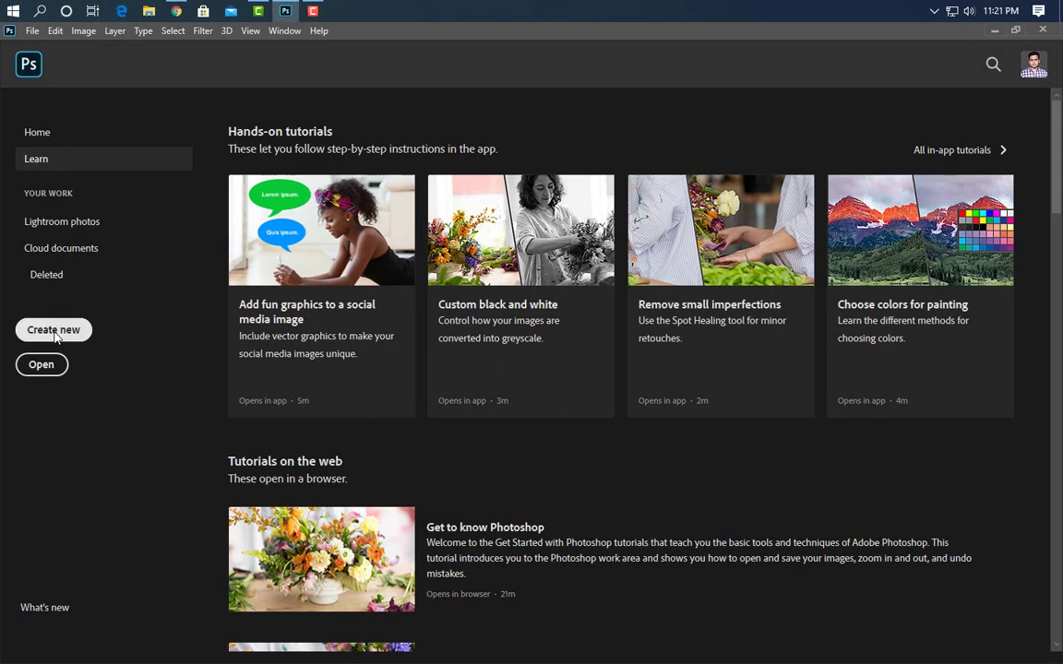
# - Create a new 3000 × 3000 pixel document named 'Logo Design'
pyautogui.click(85, 334)
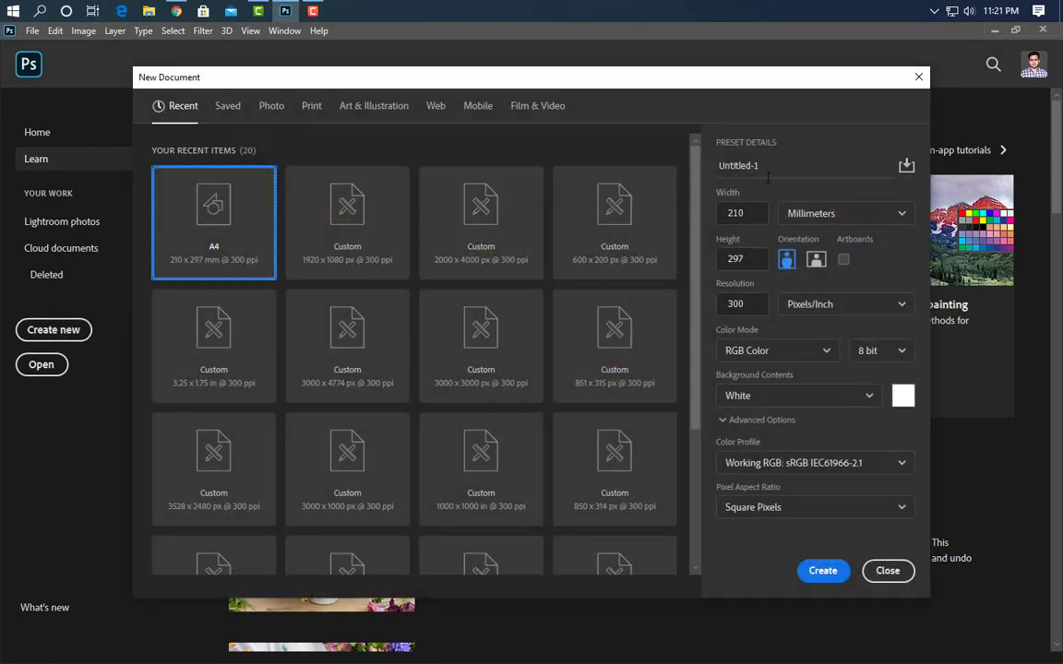
pyautogui.write('Logo Desig')
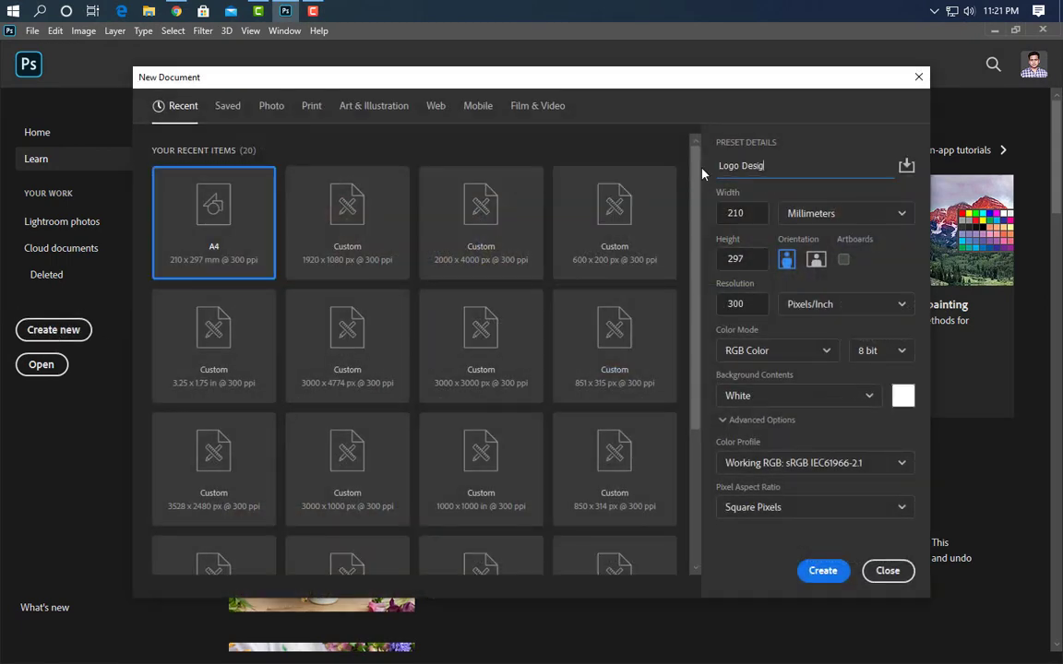
pyautogui.write('n')
pyautogui.click(839, 213)
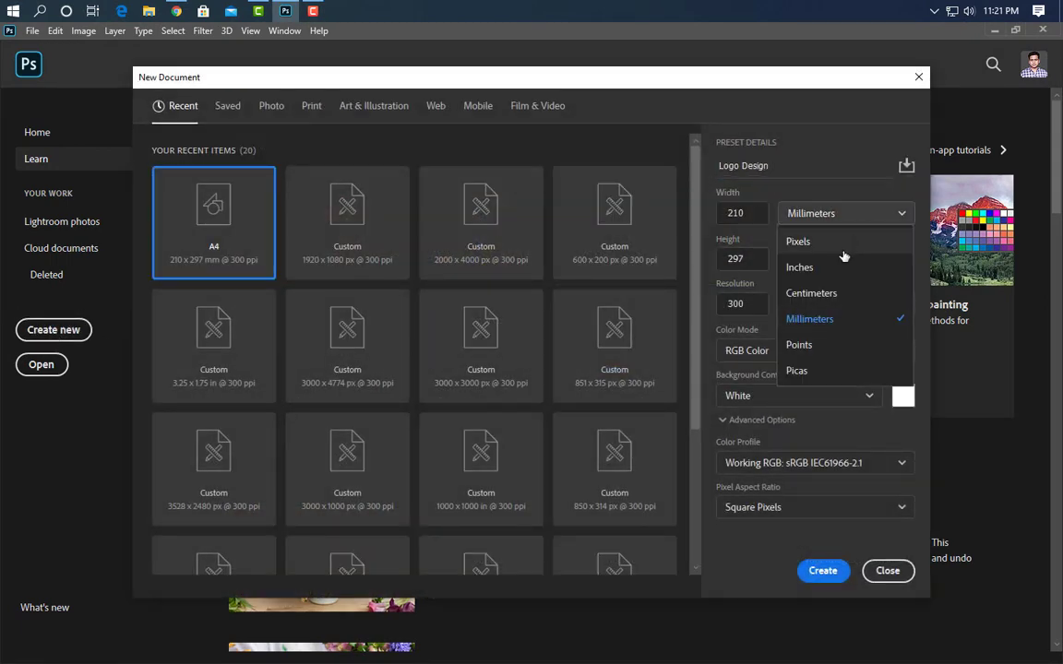
pyautogui.click(793, 234)
pyautogui.write('3000')
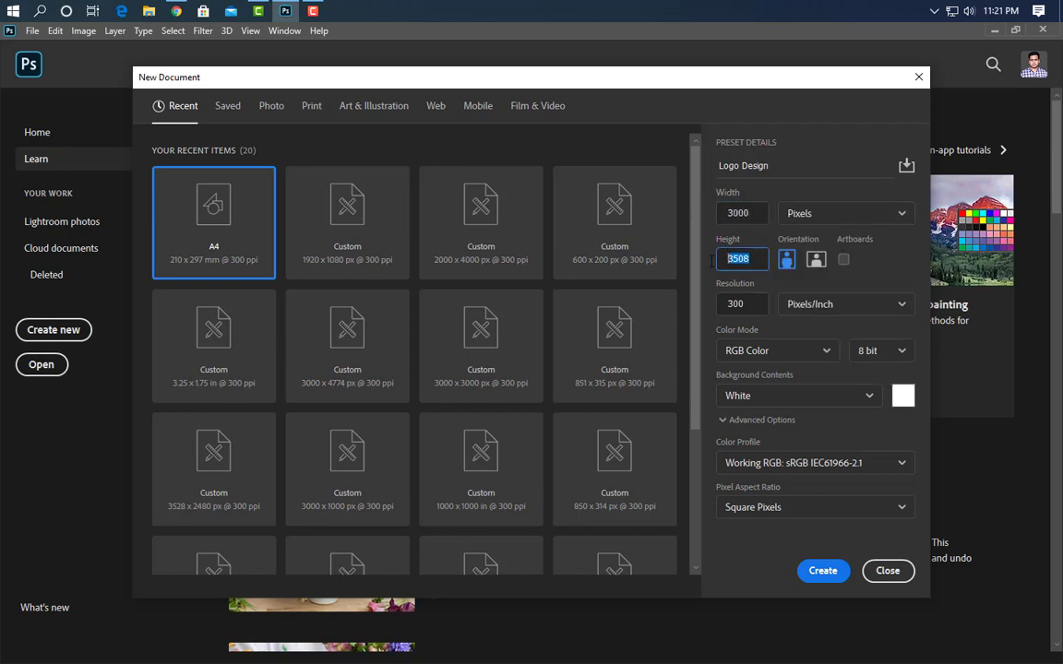
pyautogui.click(830, 571)
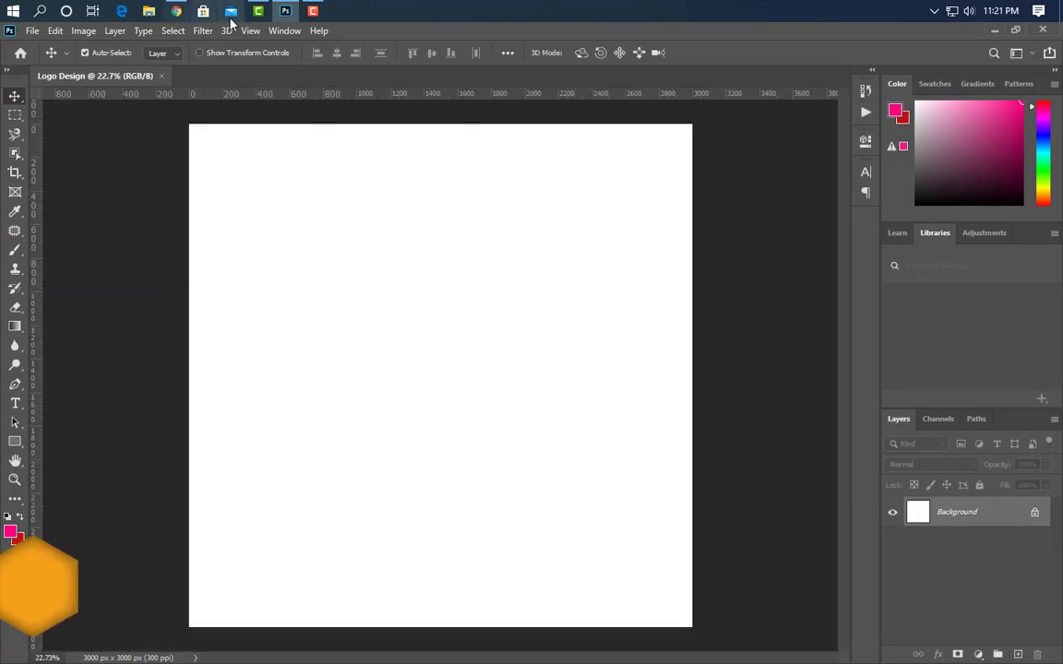
# - Show the canvas grid and draw a tall pink rectangle on the left
pyautogui.click(247, 30)
pyautogui.moveTo(262, 309)
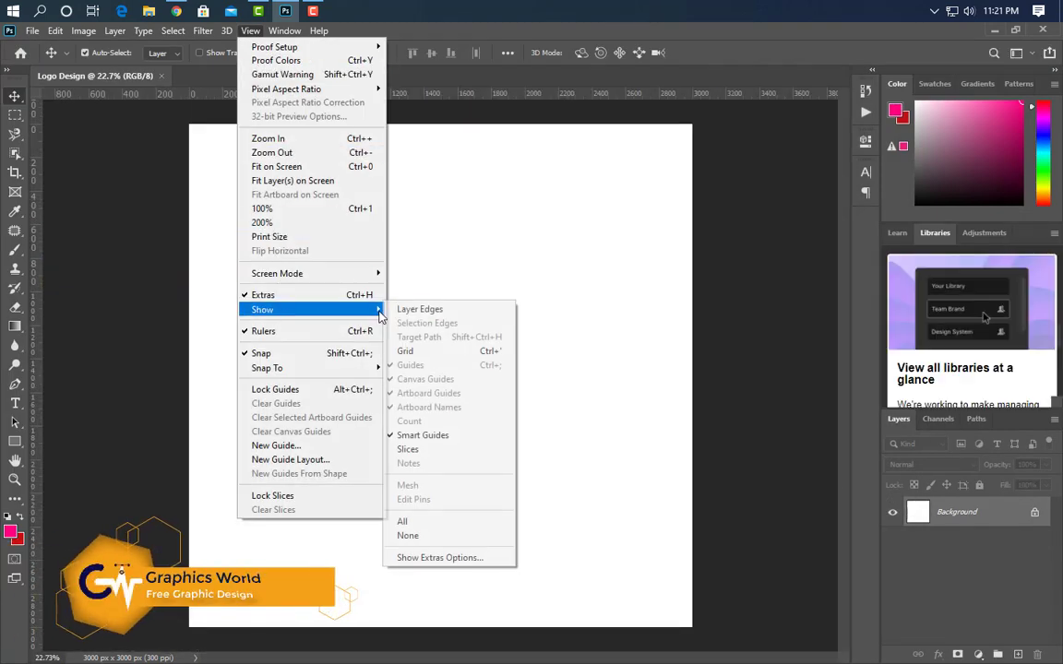
pyautogui.click(406, 350)
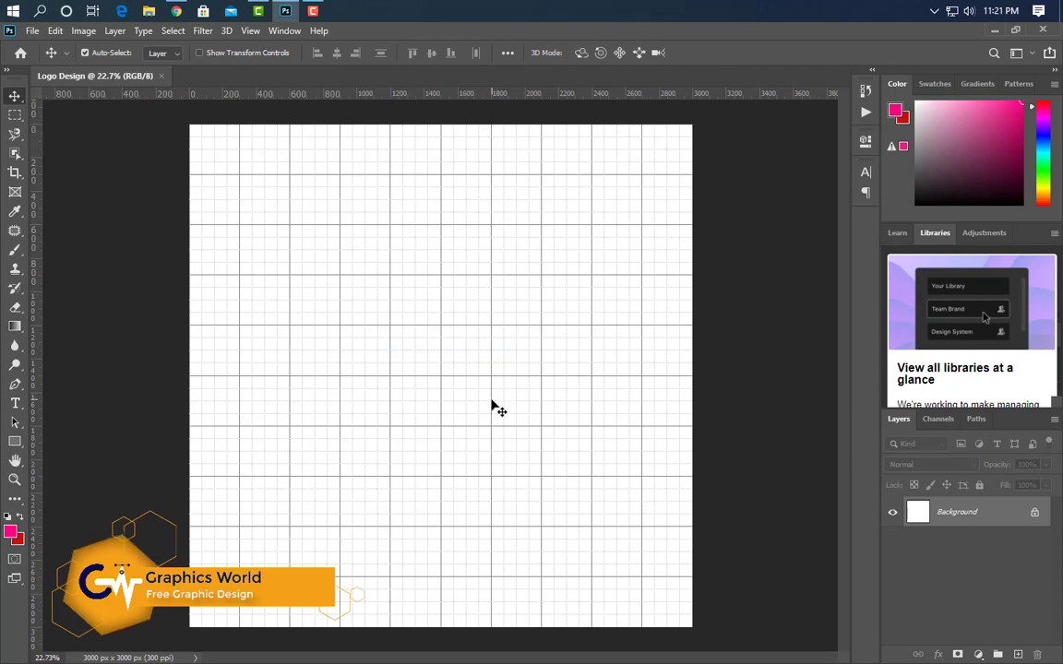
pyautogui.click(15, 442)
pyautogui.moveTo(239, 224)
pyautogui.mouseDown()
pyautogui.moveTo(274, 249)
pyautogui.moveTo(289, 401)
pyautogui.mouseUp()
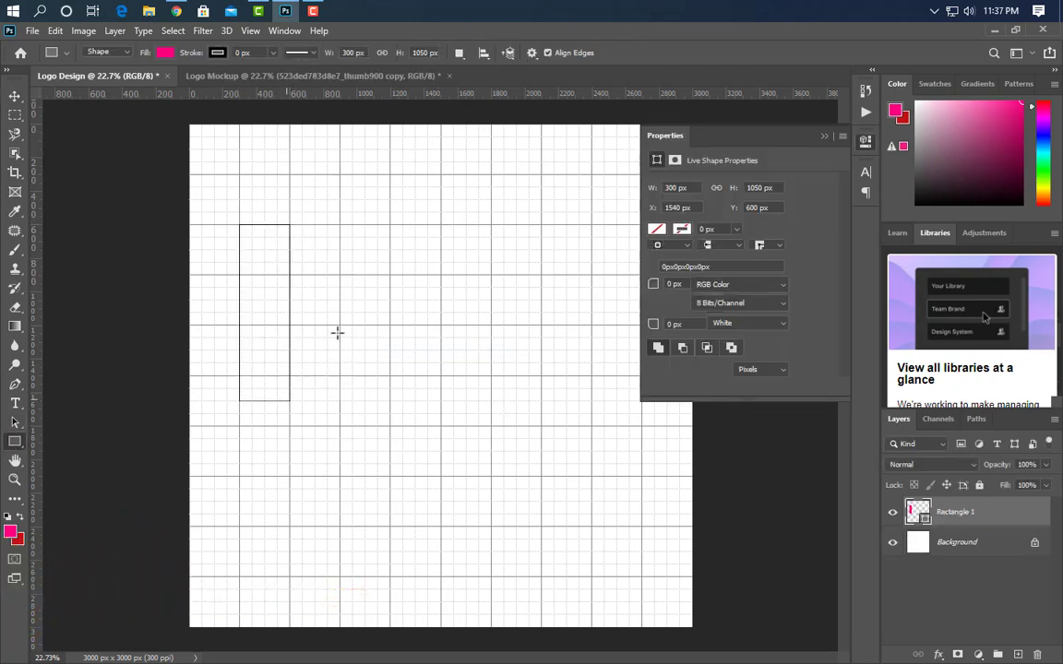
pyautogui.click(825, 136)
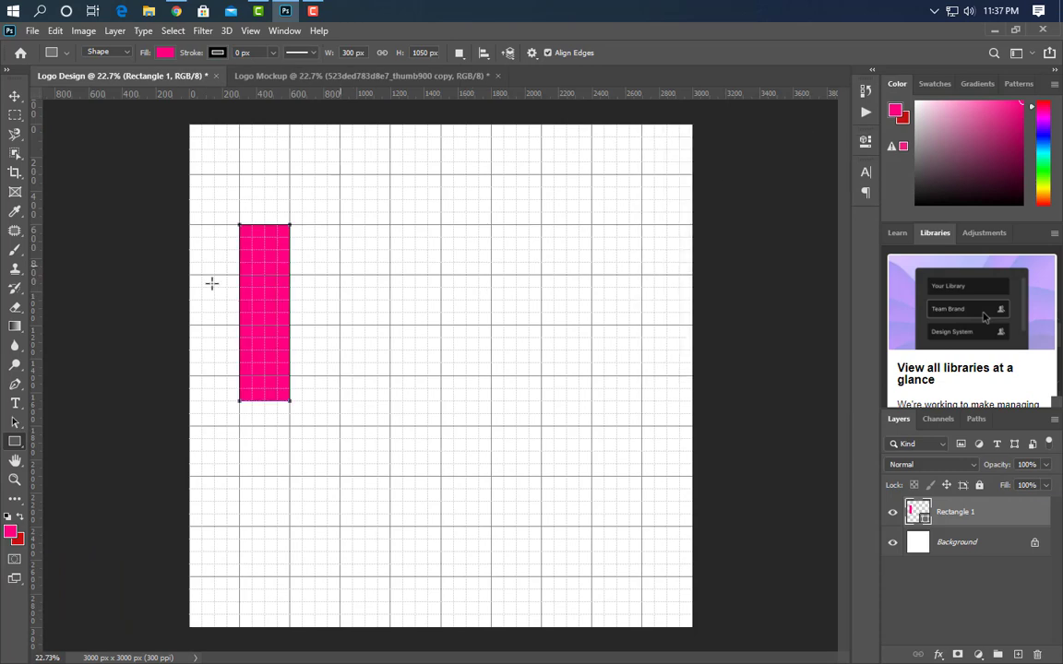
# - Narrow the pink rectangle with Free Transform
pyautogui.click(13, 97)
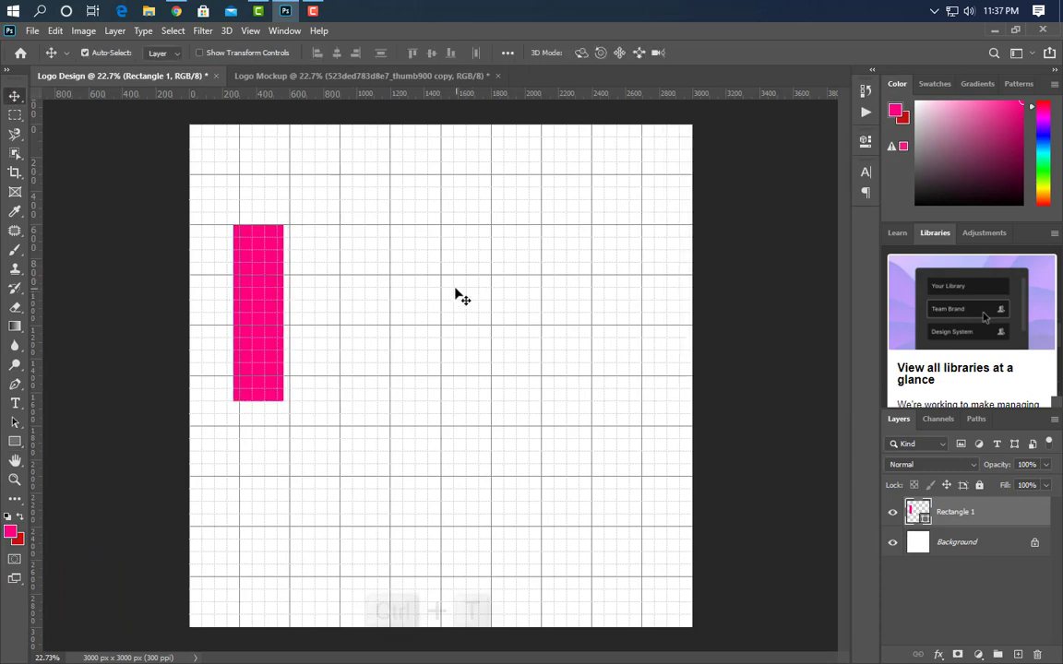
pyautogui.hotkey('ctrl', 't')
pyautogui.moveTo(285, 313); pyautogui.dragTo(281, 313)
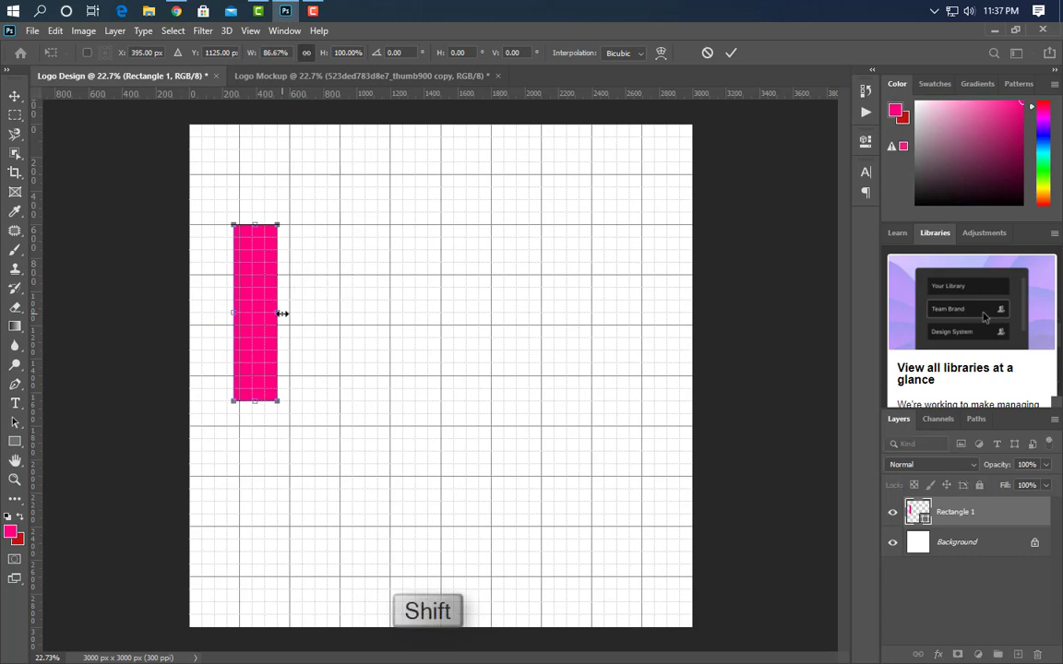
pyautogui.click(730, 54)
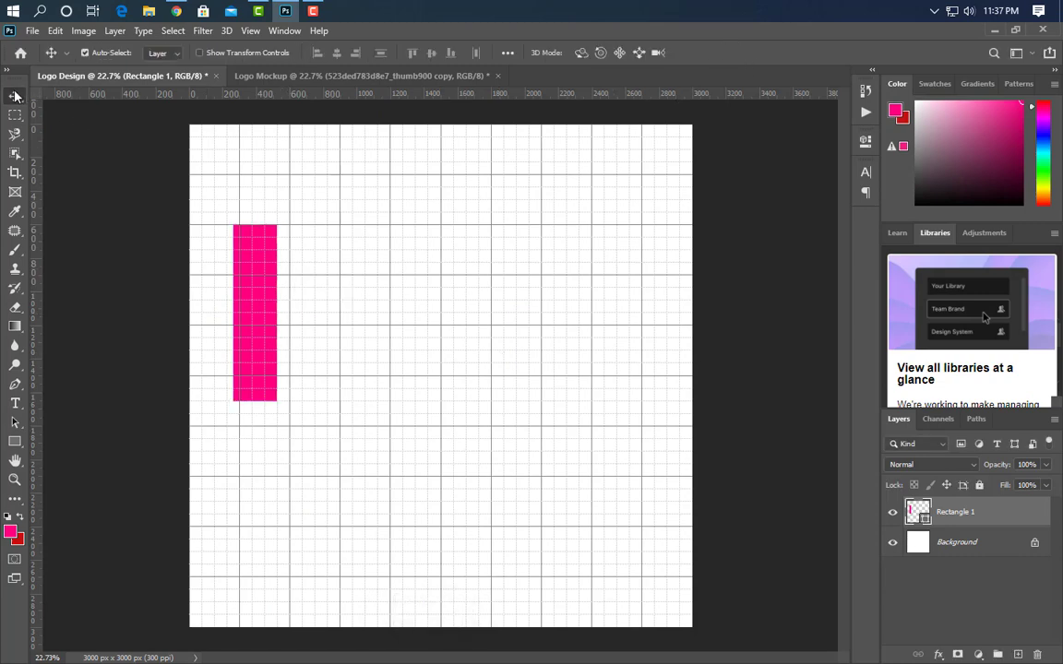
# - Alt-drag copies of the bar to the right, making three vertical bars plus a spare copy
pyautogui.moveTo(278, 318); pyautogui.dragTo(417, 288)
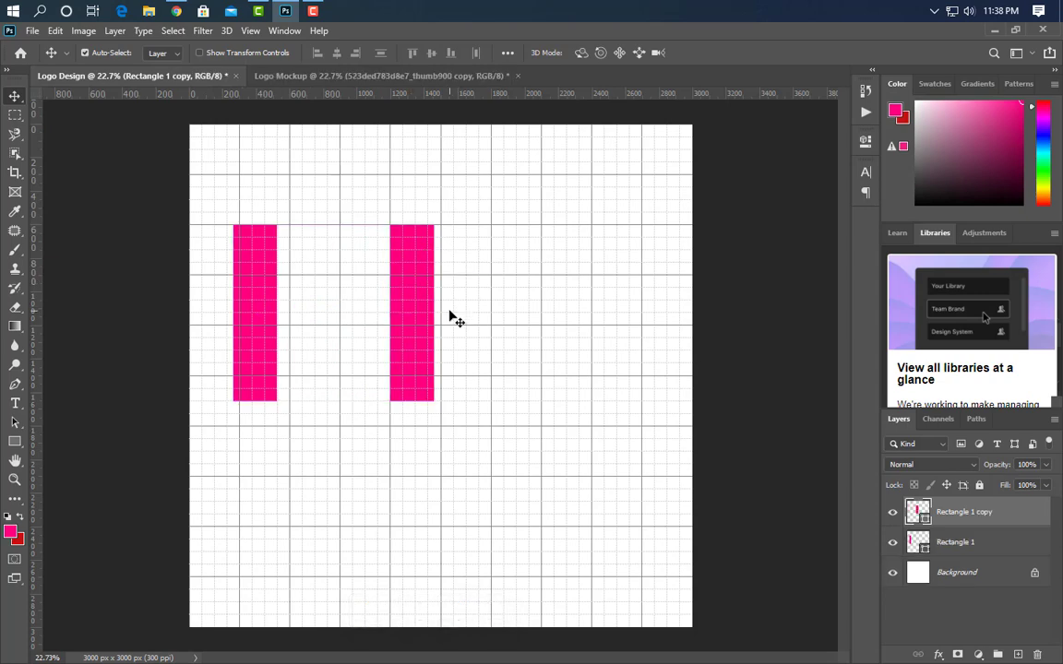
pyautogui.moveTo(417, 358); pyautogui.dragTo(453, 345)
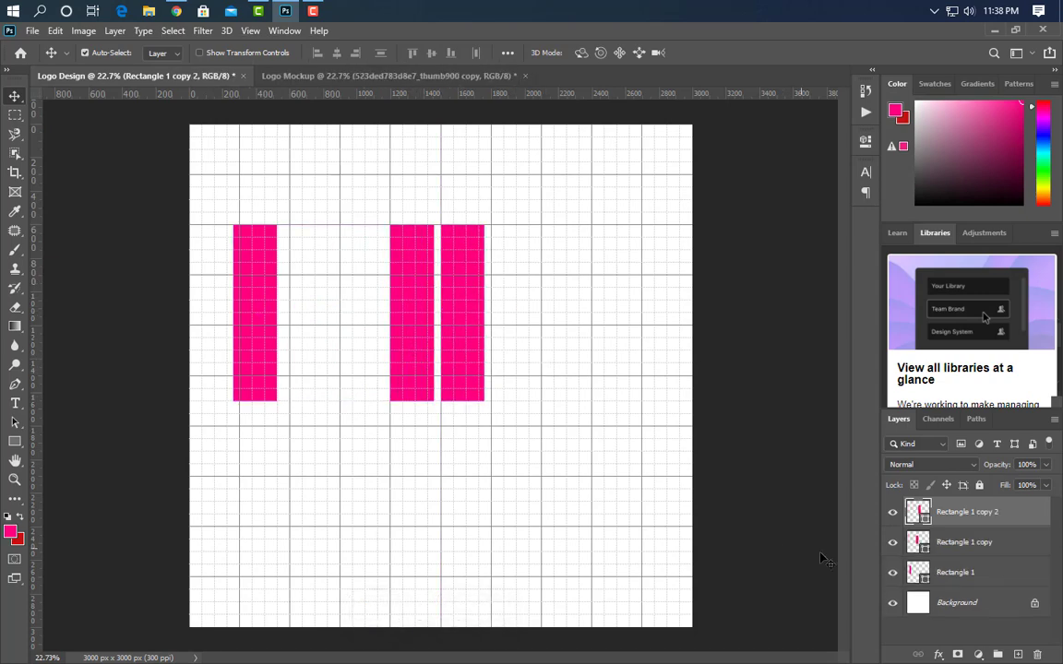
pyautogui.moveTo(1029, 529); pyautogui.dragTo(1017, 655)
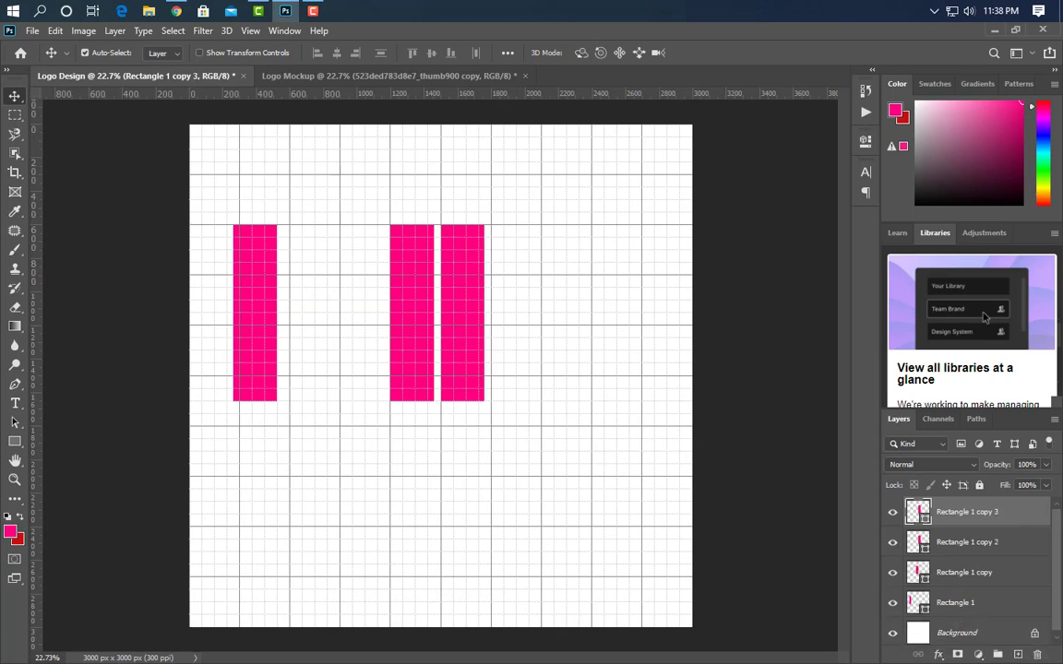
pyautogui.hotkey('ctrl', 't')
# - Rotate the spare bar 90° and nudge it left to form the H's crossbar
pyautogui.rightClick(459, 332)
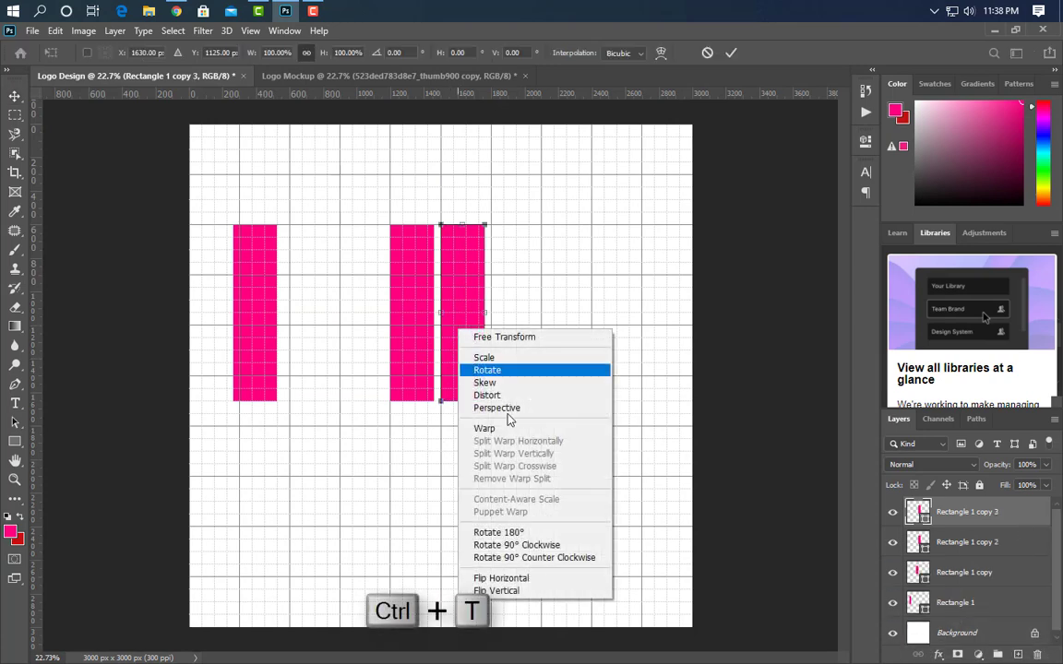
pyautogui.click(516, 548)
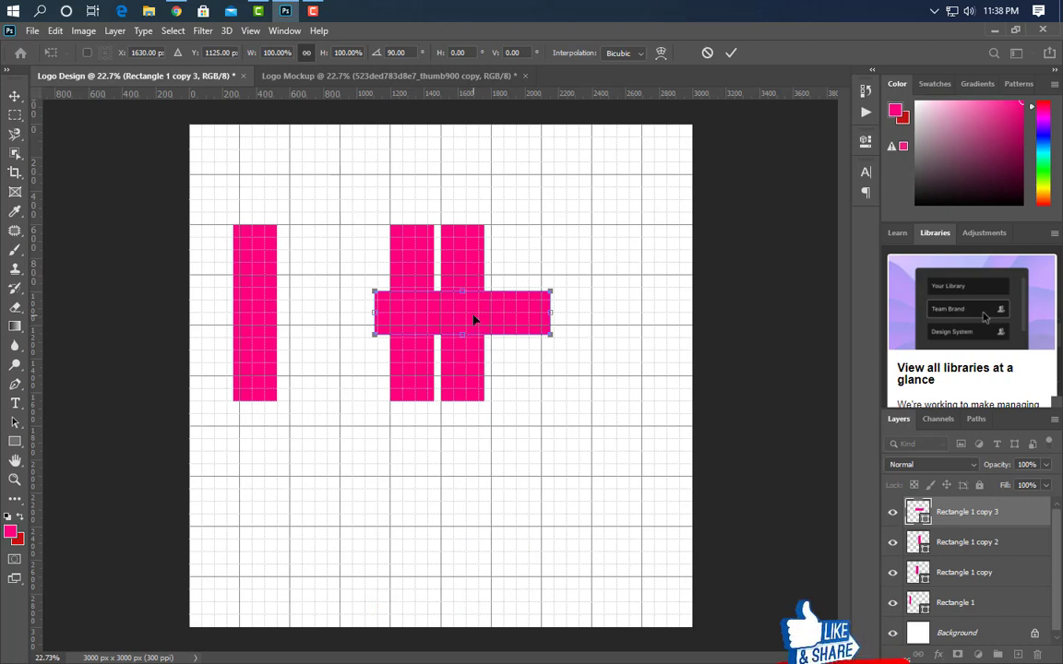
pyautogui.hotkey('shift', 'Left')
pyautogui.hotkey('shift', 'Left')
pyautogui.hotkey('shift', 'Left')
pyautogui.hotkey('shift', 'Left')
pyautogui.hotkey('shift', 'Left')
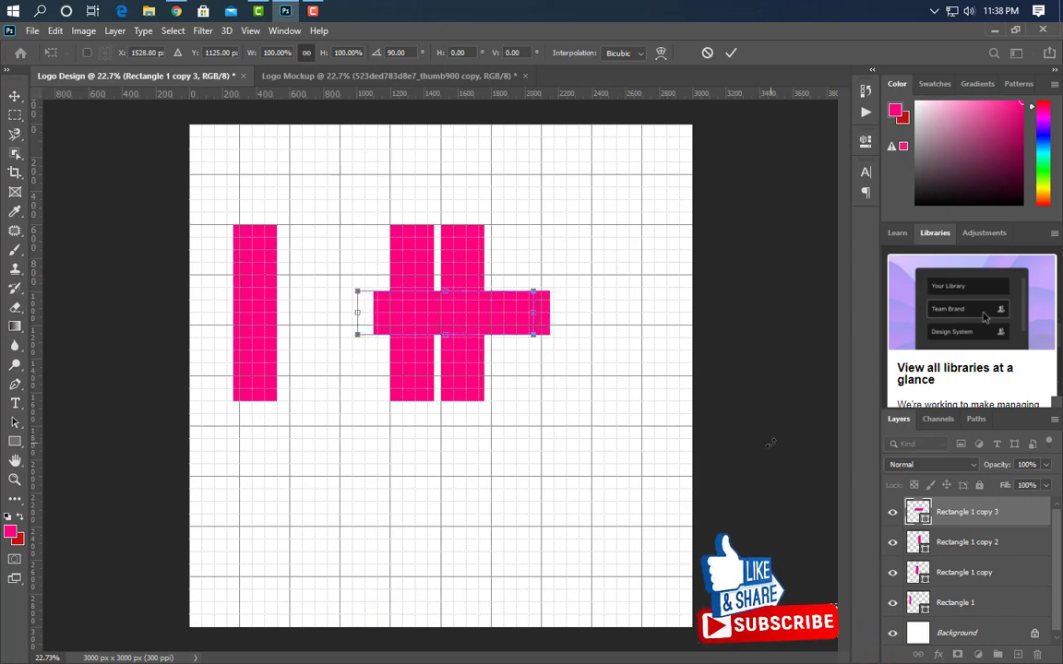
pyautogui.hotkey('shift', 'Left')
pyautogui.hotkey('shift', 'Left')
pyautogui.hotkey('shift', 'Left')
pyautogui.hotkey('shift', 'Left')
pyautogui.hotkey('shift', 'Left')
pyautogui.hotkey('shift', 'Left')
pyautogui.hotkey('shift', 'Left')
pyautogui.hotkey('shift', 'Left')
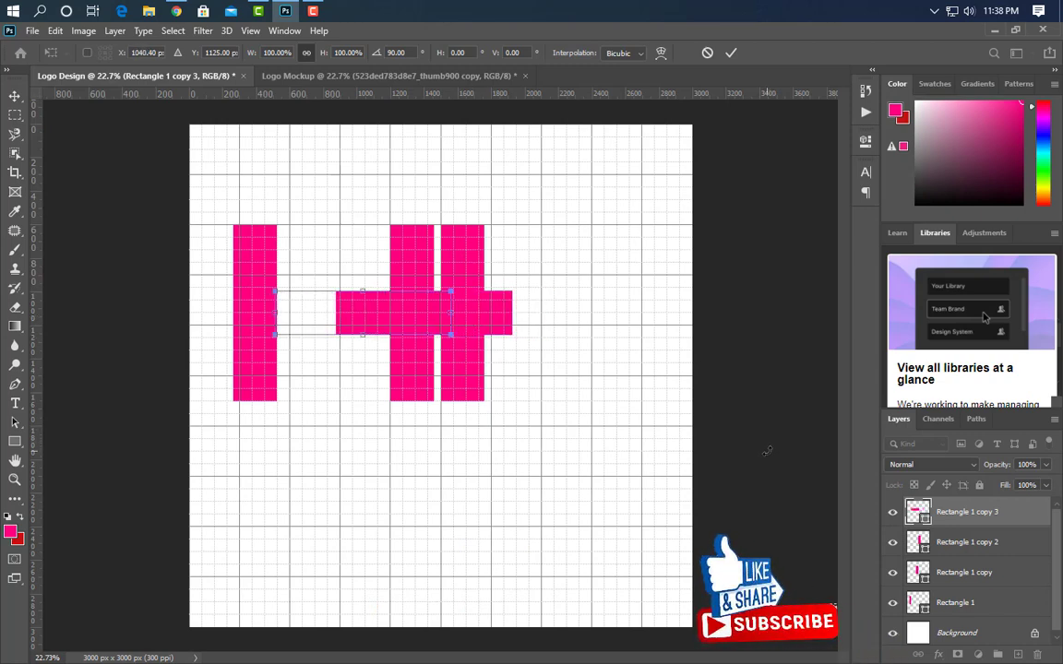
pyautogui.hotkey('shift', 'Left')
pyautogui.hotkey('shift', 'Left')
pyautogui.hotkey('shift', 'Left')
pyautogui.hotkey('shift', 'Left')
pyautogui.hotkey('shift', 'Left')
pyautogui.hotkey('shift', 'Left')
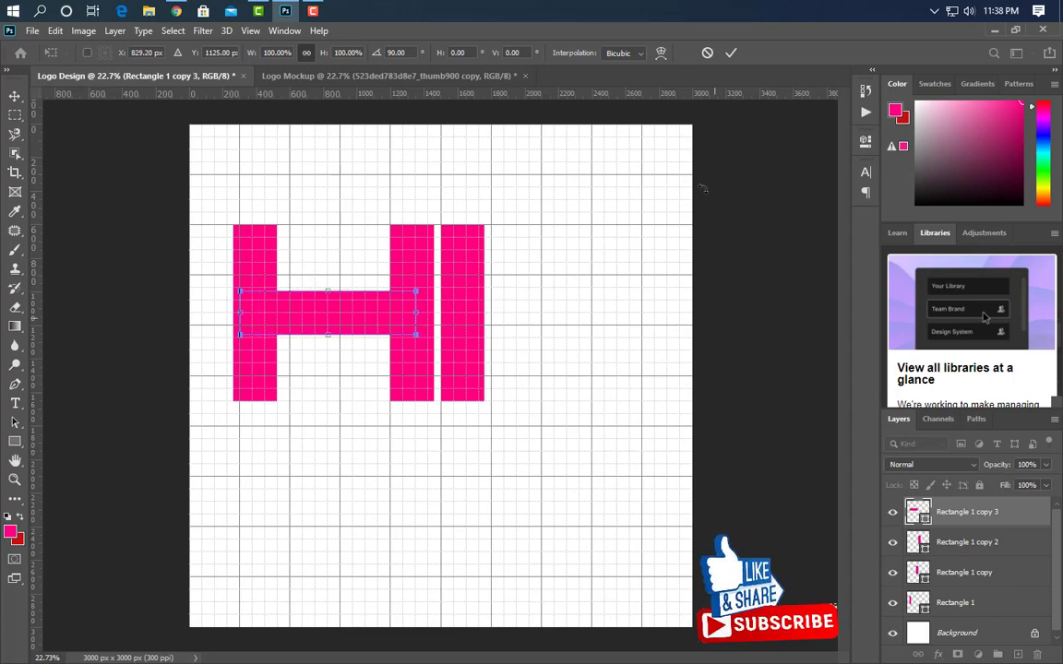
pyautogui.click(731, 52)
# - Shorten the rightmost bar from the top so it covers only the lower part
pyautogui.click(473, 321)
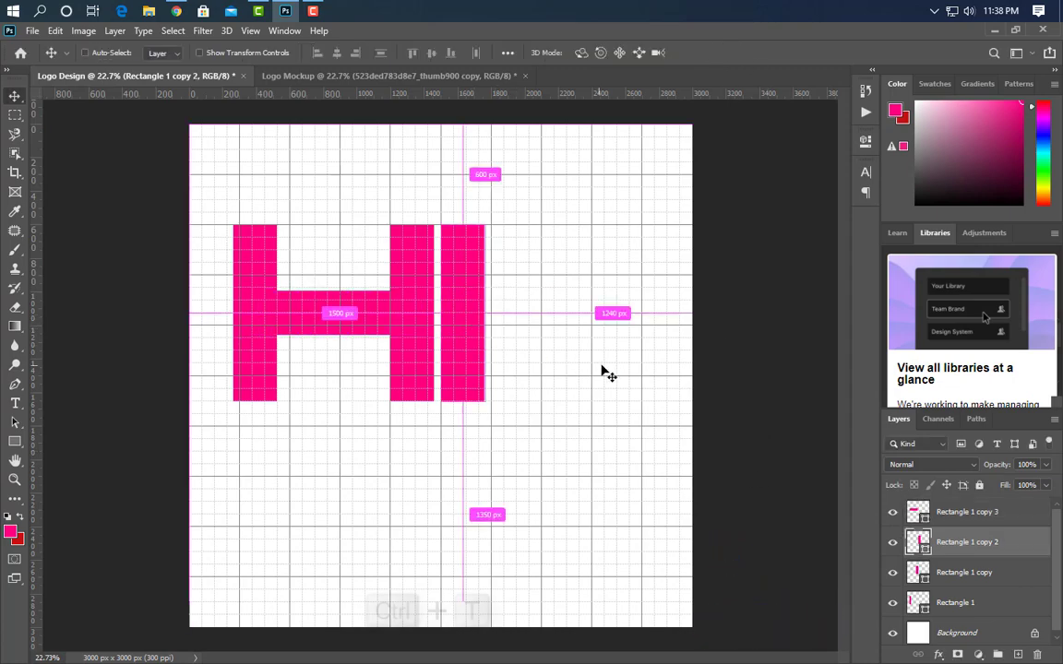
pyautogui.hotkey('ctrl', 't')
pyautogui.scroll(3, 473, 321)
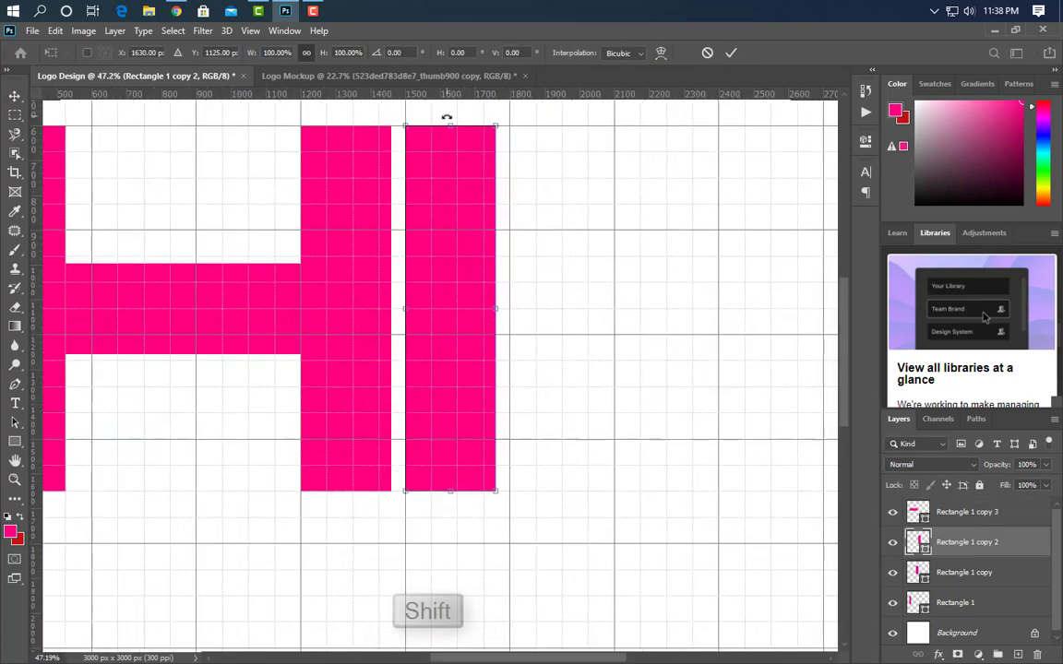
pyautogui.moveTo(450, 126); pyautogui.dragTo(445, 260)
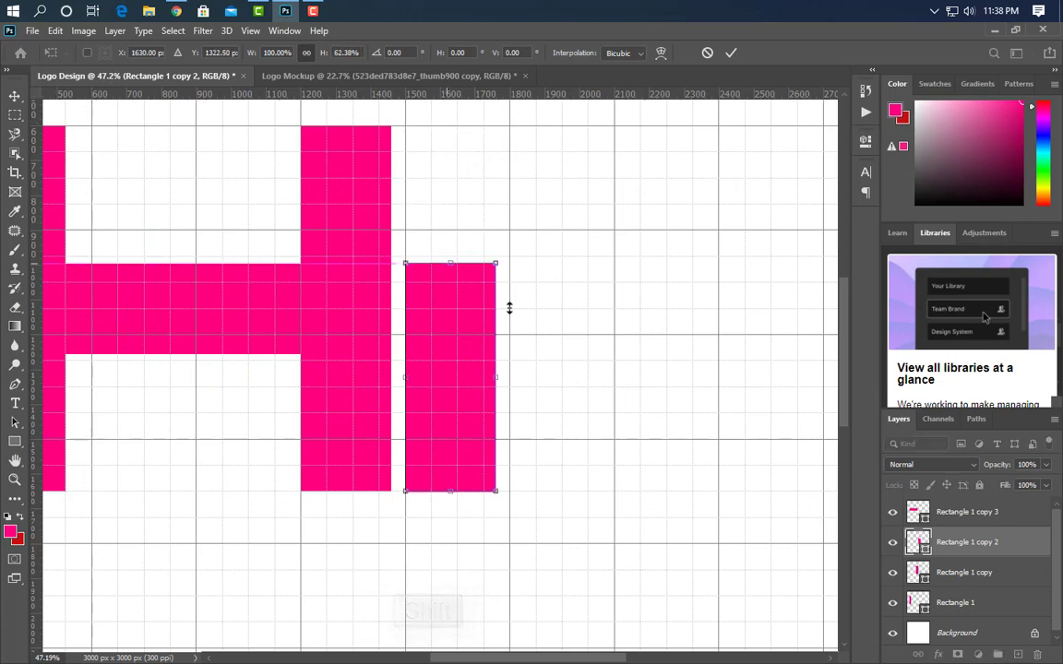
pyautogui.click(731, 52)
pyautogui.scroll(-3, 417, 420)
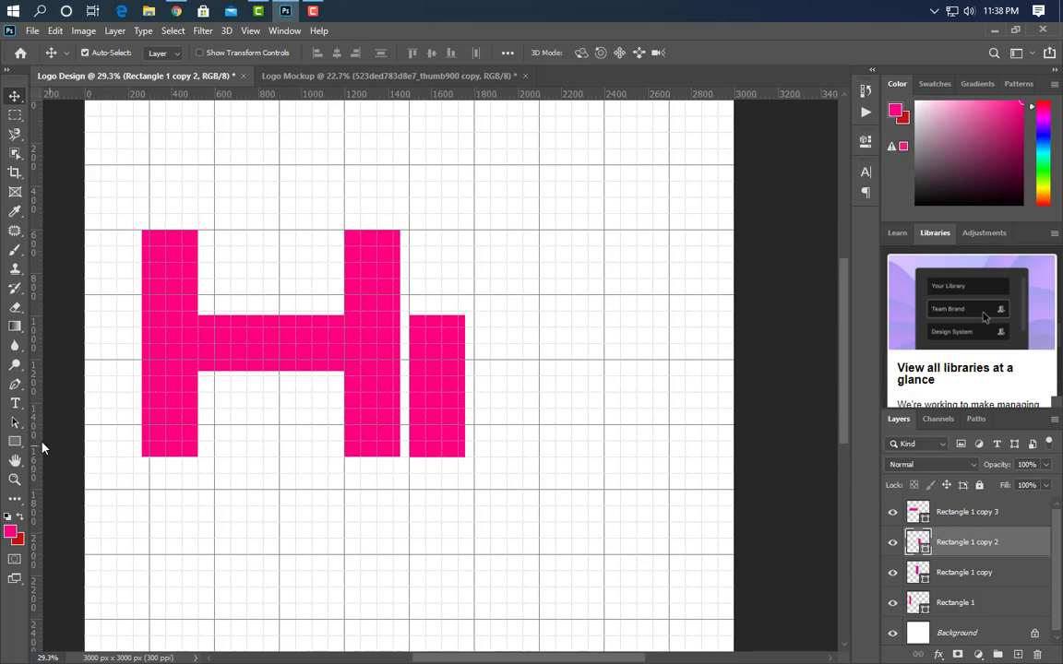
# - Draw a wide pink rectangle across the H and round its corners into a pill
pyautogui.press('u')
pyautogui.moveTo(142, 227); pyautogui.dragTo(721, 456)
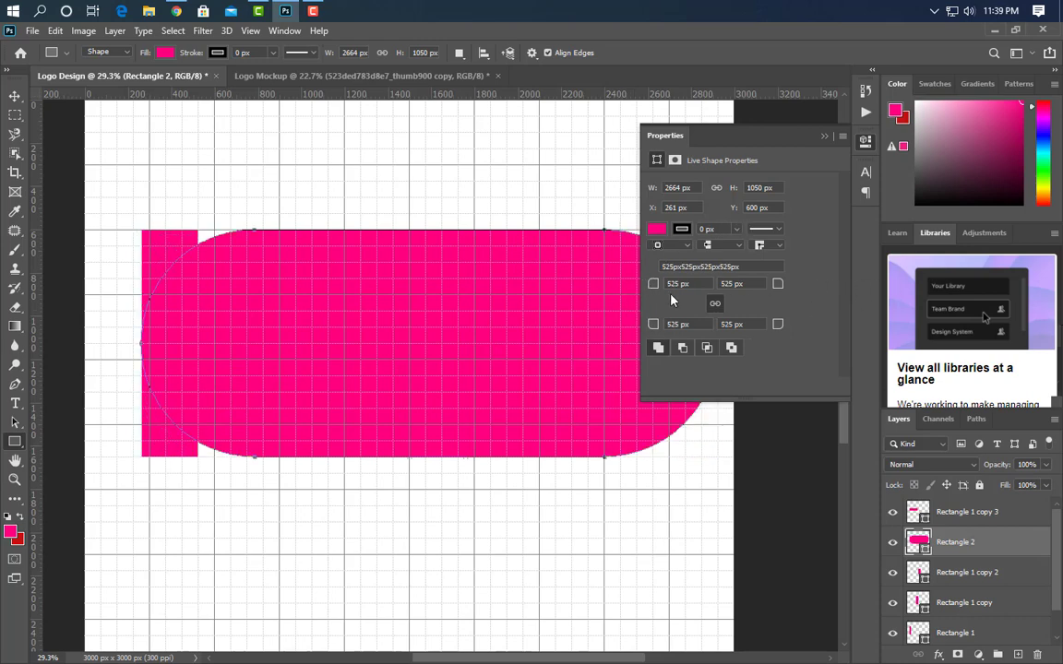
pyautogui.moveTo(653, 284); pyautogui.dragTo(712, 291)
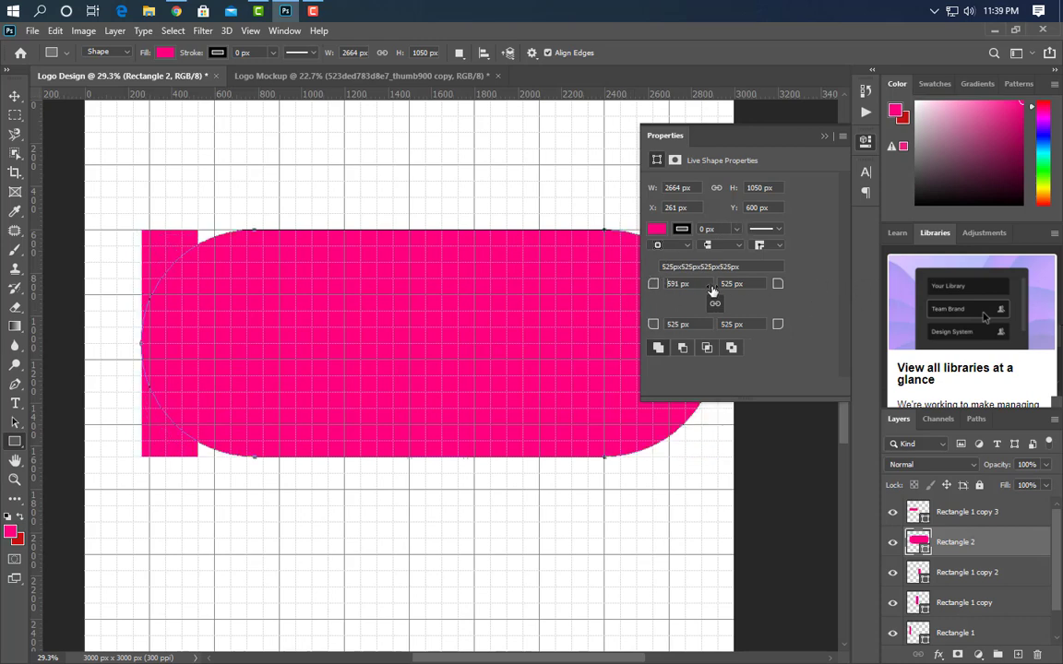
pyautogui.click(827, 136)
# - Nudge the pill left and duplicate it with Ctrl+J
pyautogui.press('v')
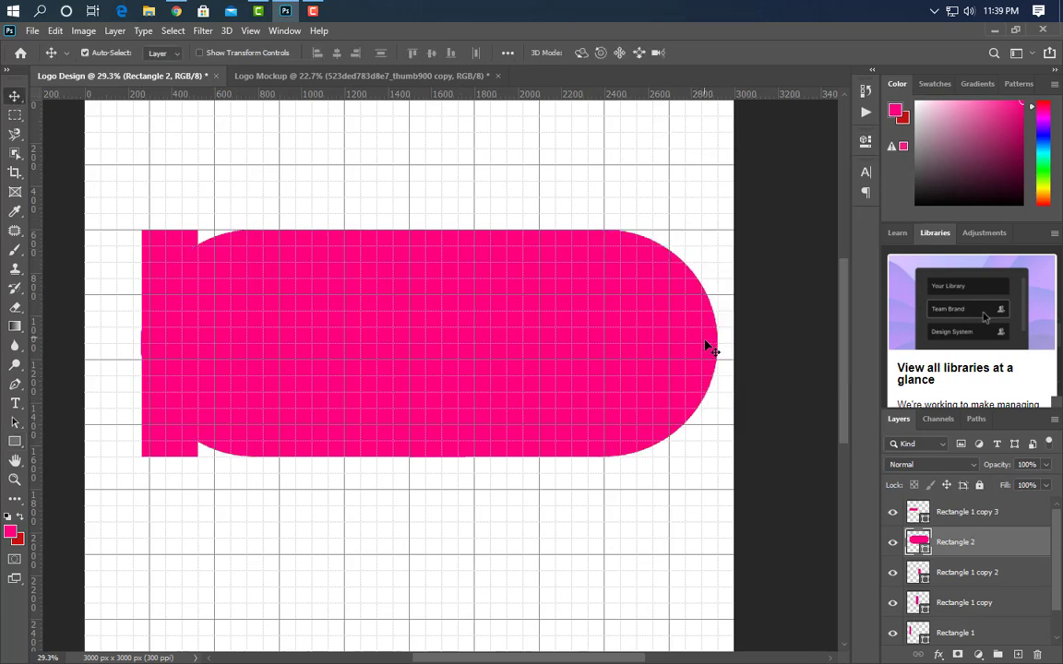
pyautogui.hotkey('shift', 'Left')
pyautogui.hotkey('shift', 'Left')
pyautogui.hotkey('shift', 'Left')
pyautogui.hotkey('shift', 'Left')
pyautogui.hotkey('shift', 'Left')
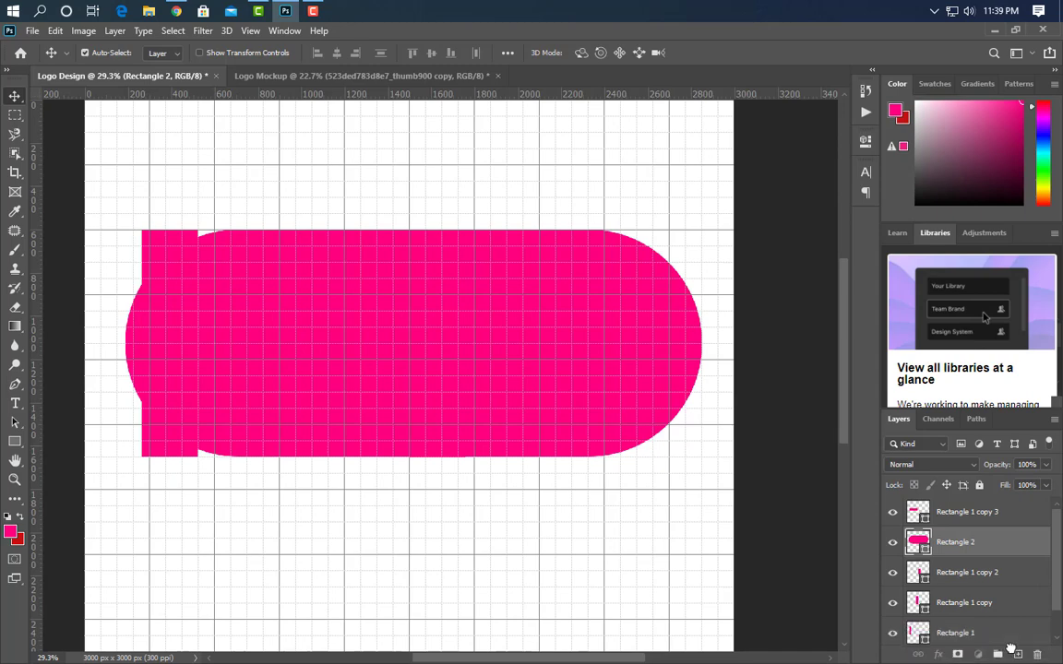
pyautogui.hotkey('ctrl', 'j')
pyautogui.hotkey('ctrl', 't')
# - Shrink the pill copy proportionally, then reduce its height from top and bottom
pyautogui.moveTo(702, 344); pyautogui.dragTo(646, 346)
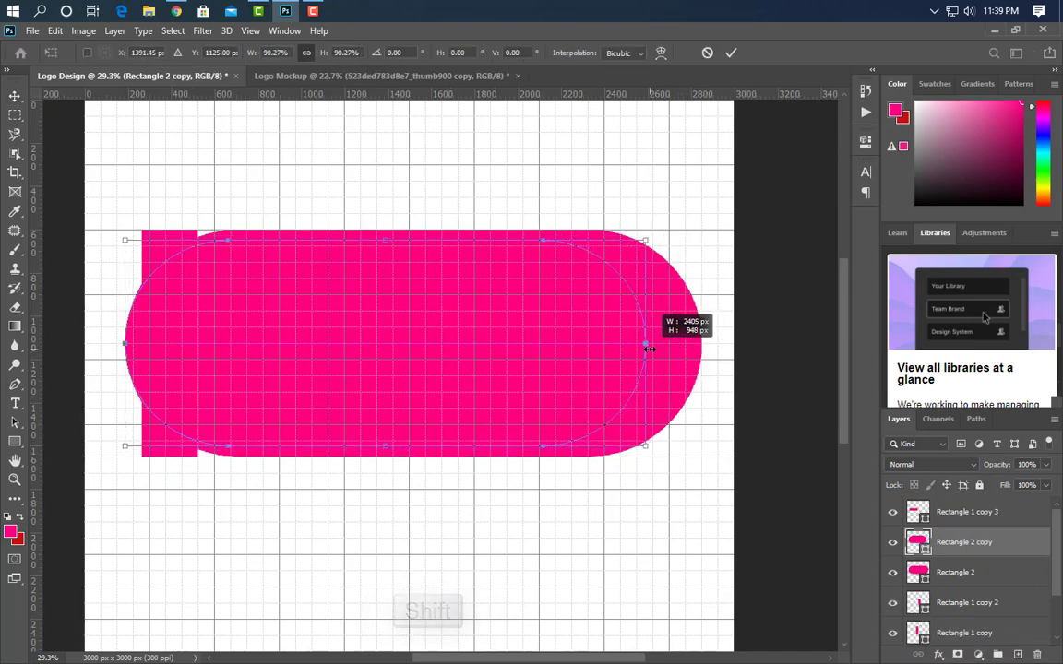
pyautogui.scroll(4, 472, 244)
pyautogui.scroll(2, 494, 278)
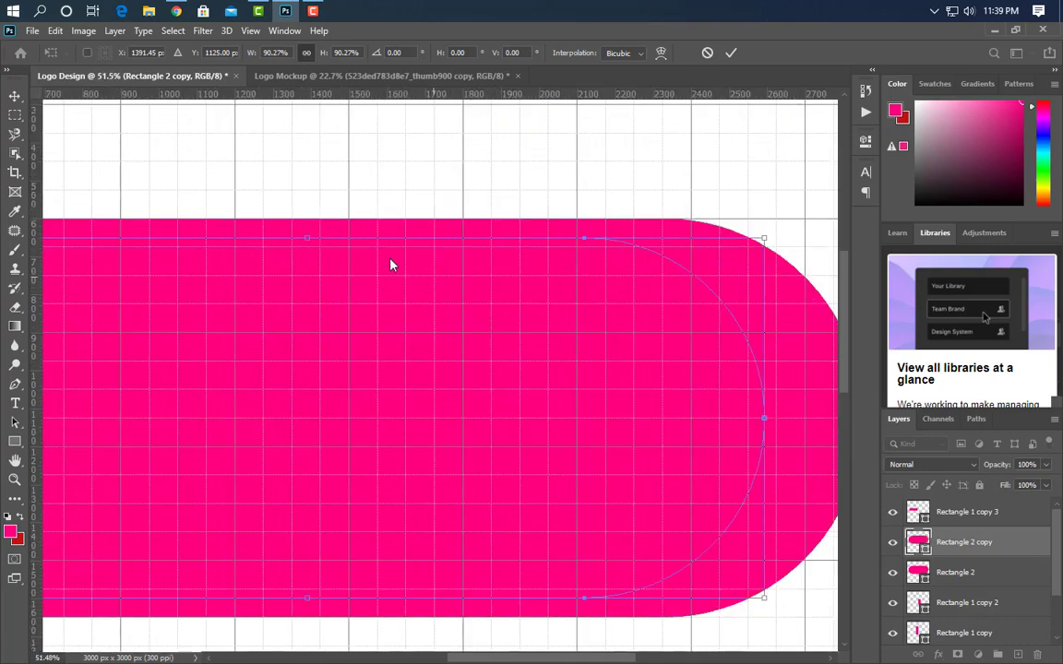
pyautogui.moveTo(309, 240); pyautogui.dragTo(311, 320)
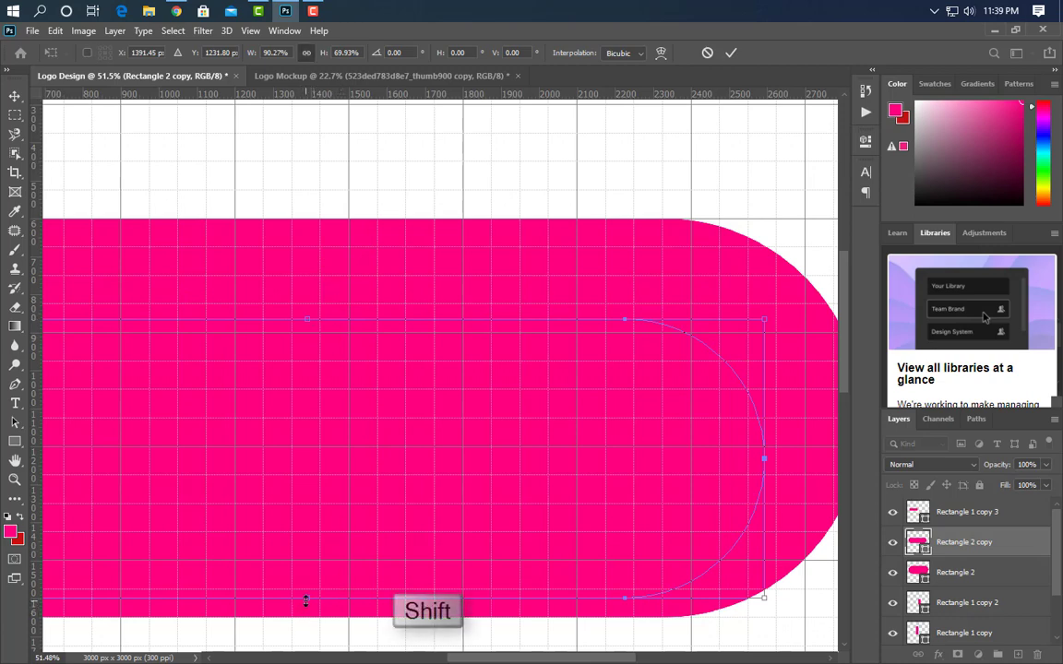
pyautogui.moveTo(305, 601); pyautogui.dragTo(317, 521)
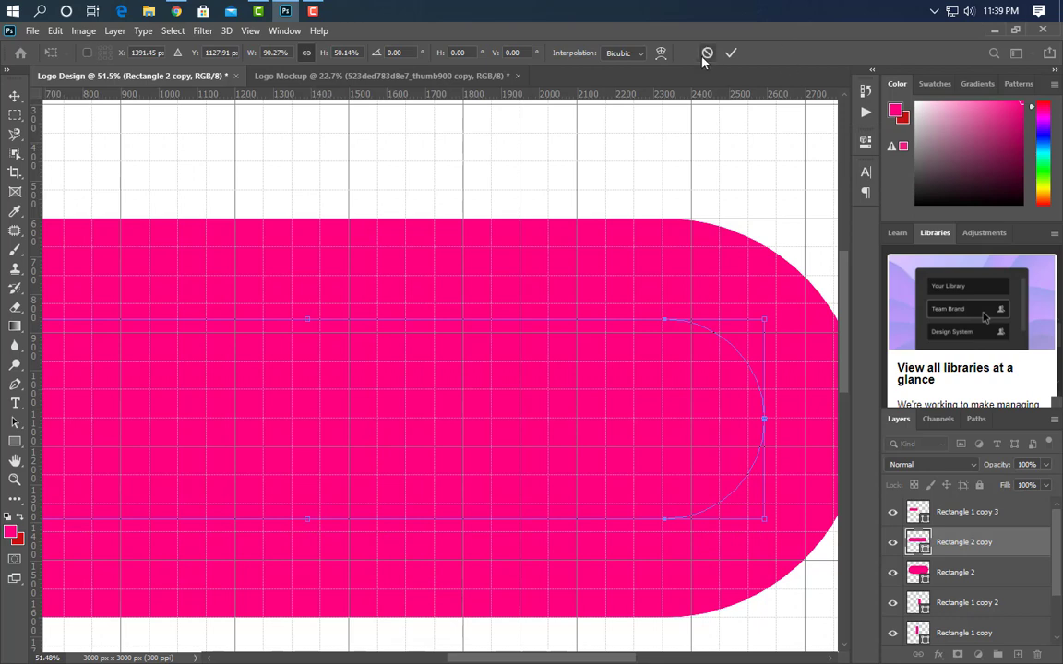
pyautogui.click(731, 52)
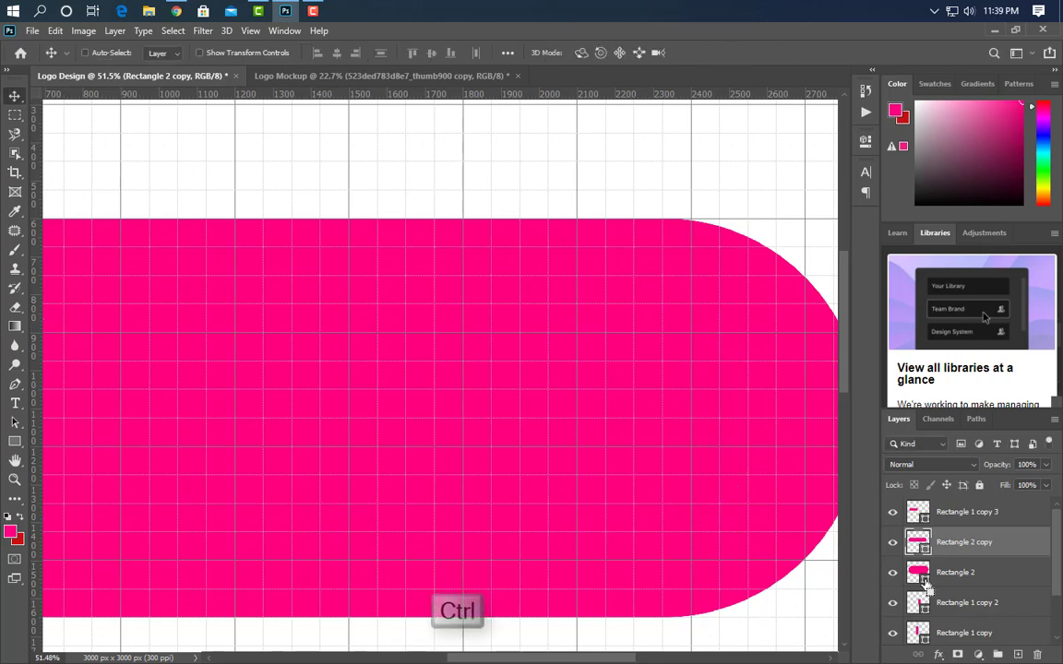
# - Fill the inner pill copy with pale colour #fbf7f9
pyautogui.keyDown('ctrl'); pyautogui.click(926, 571); pyautogui.keyUp('ctrl')
pyautogui.doubleClick(924, 549)
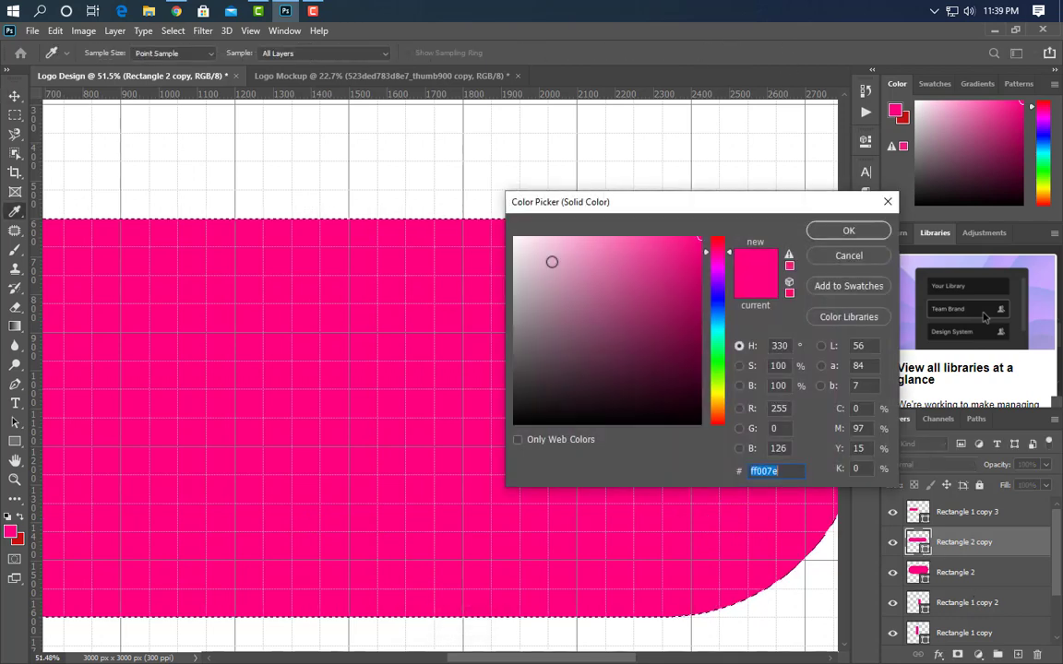
pyautogui.write('fbf7f9')
pyautogui.click(847, 232)
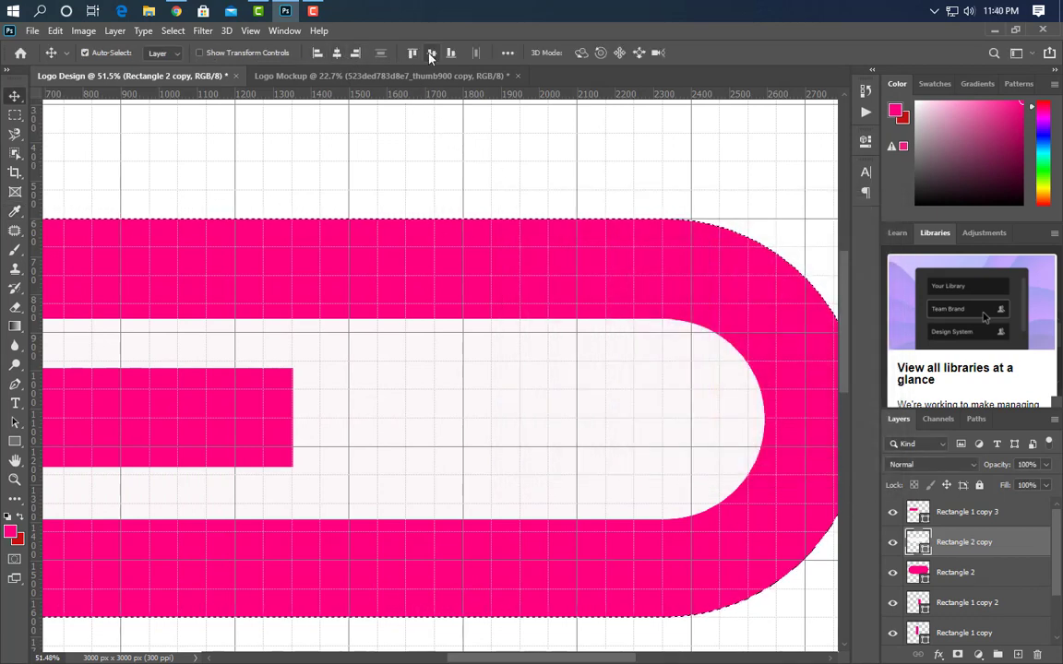
pyautogui.hotkey('ctrl', 'd')
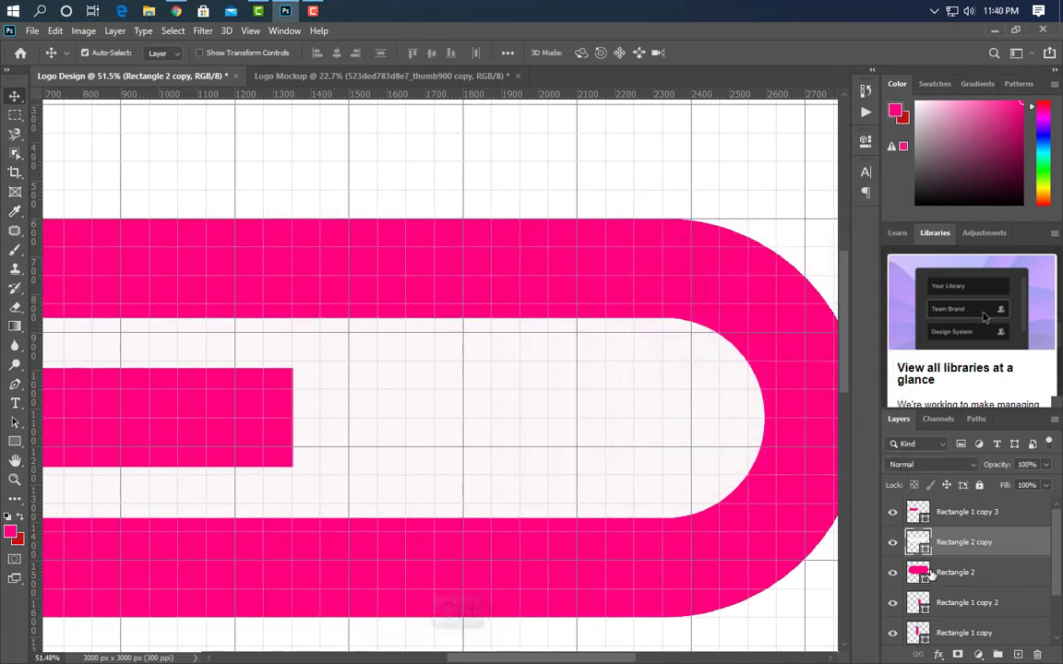
# - Cut the inner copy's shape out of the rasterized large pill, then delete the copy
pyautogui.keyDown('ctrl'); pyautogui.click(926, 551); pyautogui.keyUp('ctrl')
pyautogui.moveTo(1033, 554); pyautogui.dragTo(1038, 656)
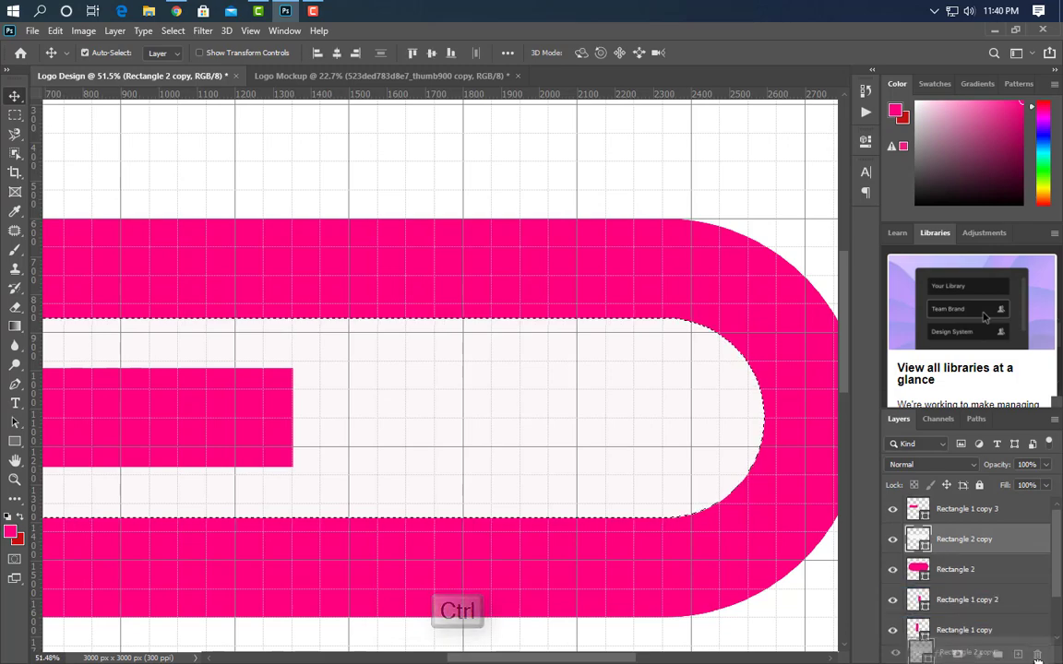
pyautogui.rightClick(1006, 512)
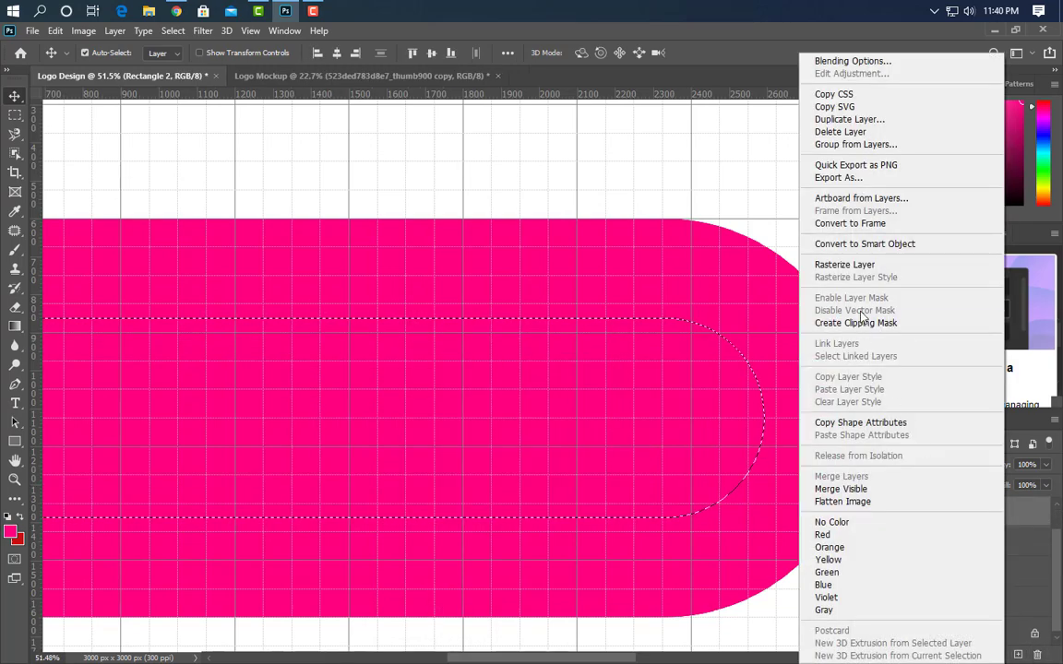
pyautogui.click(855, 266)
pyautogui.press('Delete')
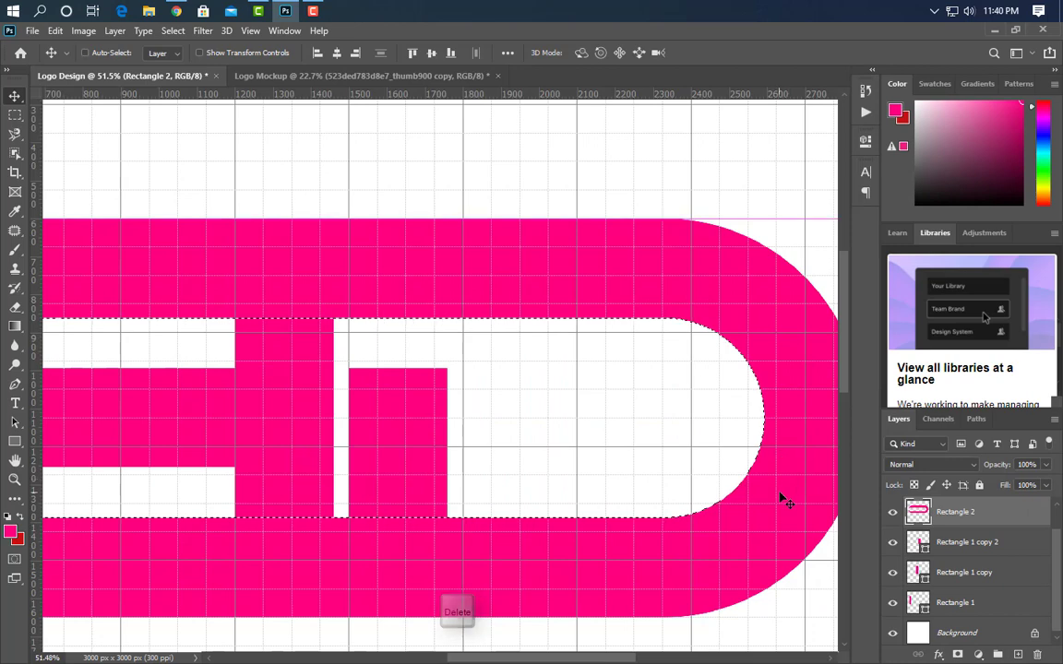
pyautogui.hotkey('ctrl', 'd')
pyautogui.scroll(-2, 355, 443)
pyautogui.scroll(-2, 434, 475)
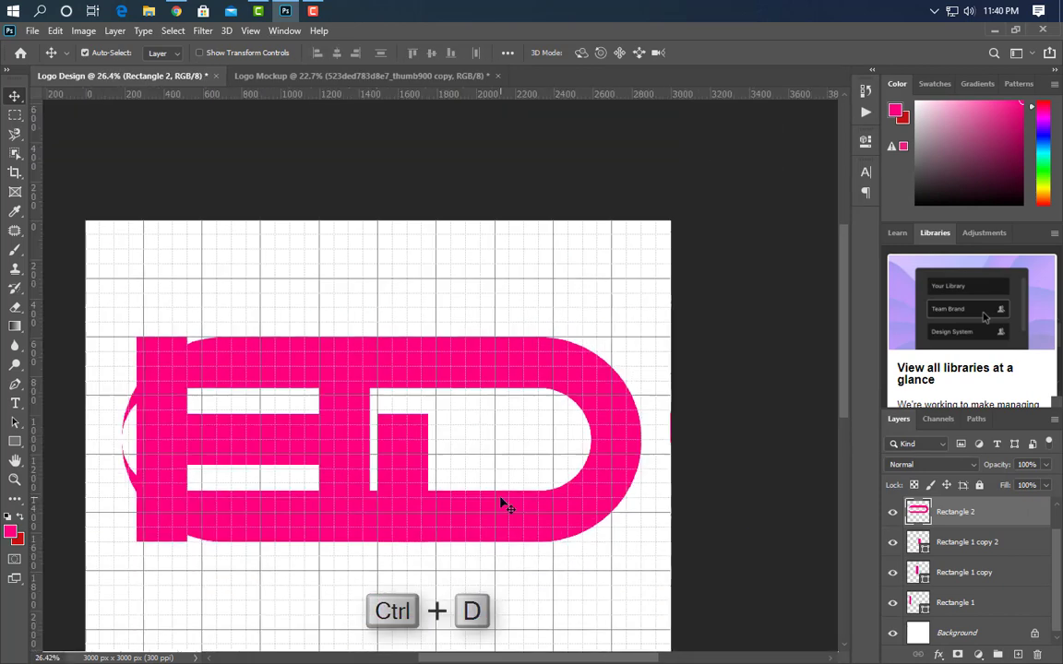
pyautogui.press('m')
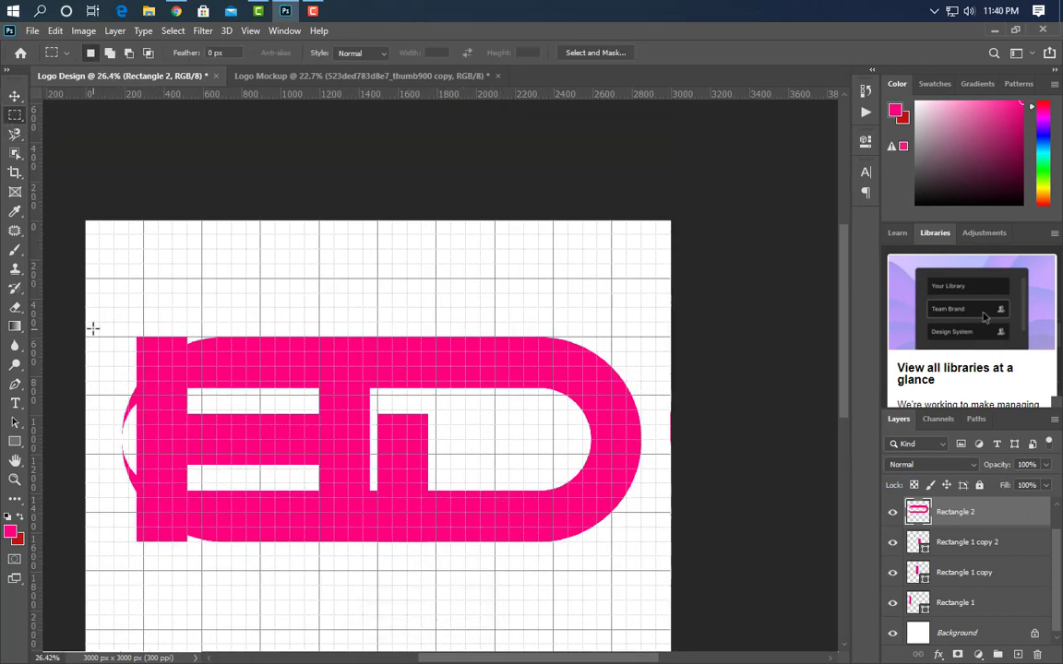
# - Delete the D outline's left end and a strip beside the H's right stem
pyautogui.moveTo(173, 434); pyautogui.dragTo(317, 581)
pyautogui.press('Delete')
pyautogui.hotkey('ctrl', 'd')
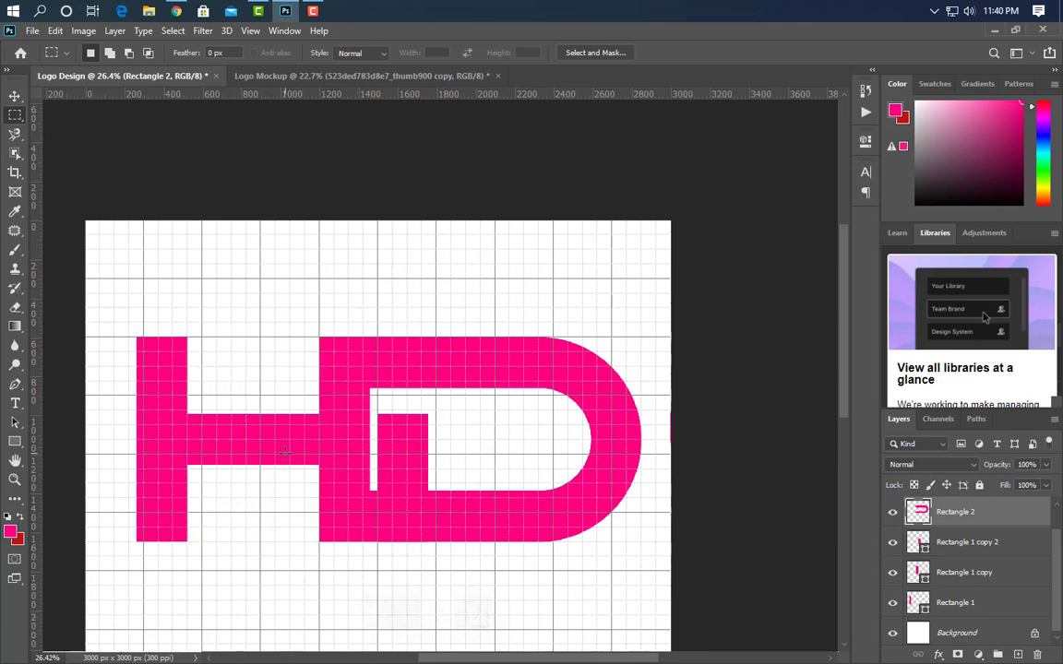
pyautogui.moveTo(349, 526); pyautogui.dragTo(382, 595)
pyautogui.press('Delete')
# - Rasterize the H's right stem and erase its top overlap
pyautogui.scroll(2, 379, 371)
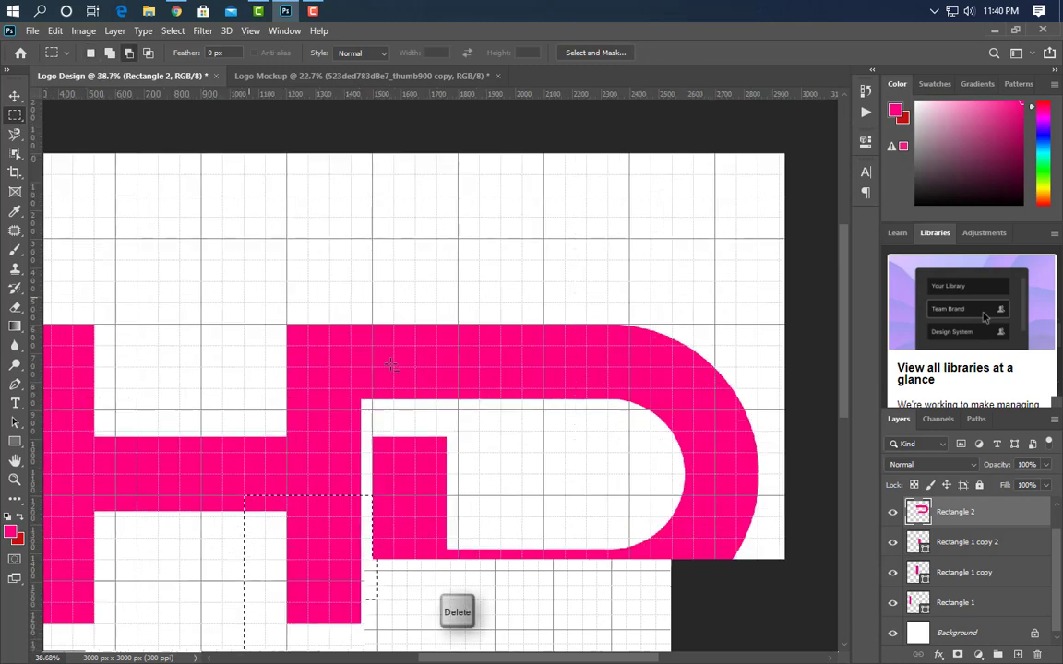
pyautogui.scroll(2, 365, 382)
pyautogui.moveTo(376, 382); pyautogui.dragTo(398, 428)
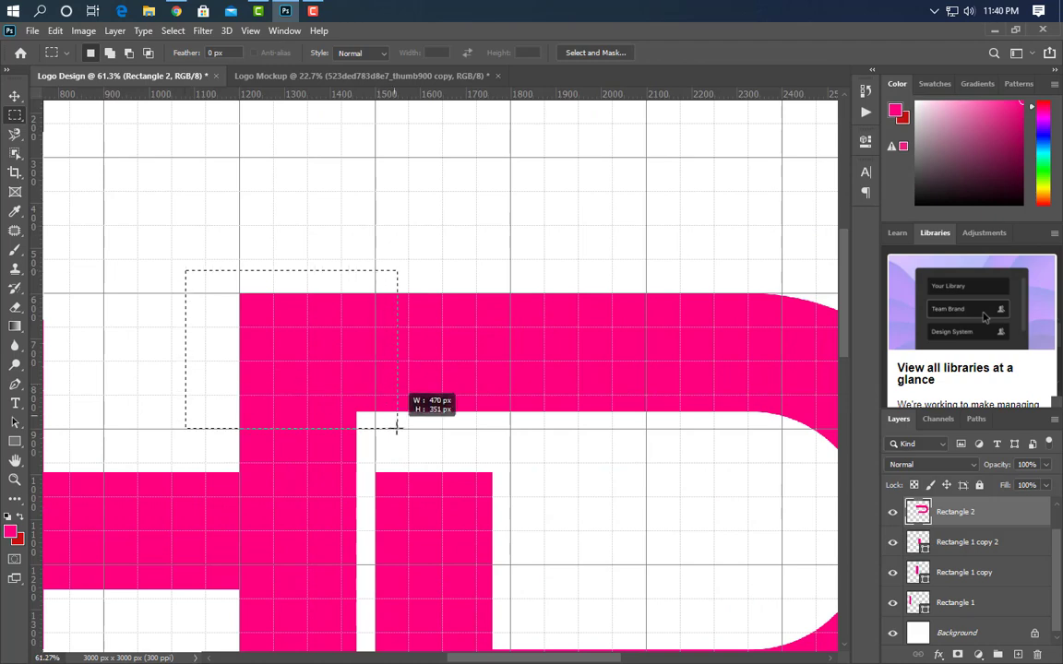
pyautogui.rightClick(1015, 574)
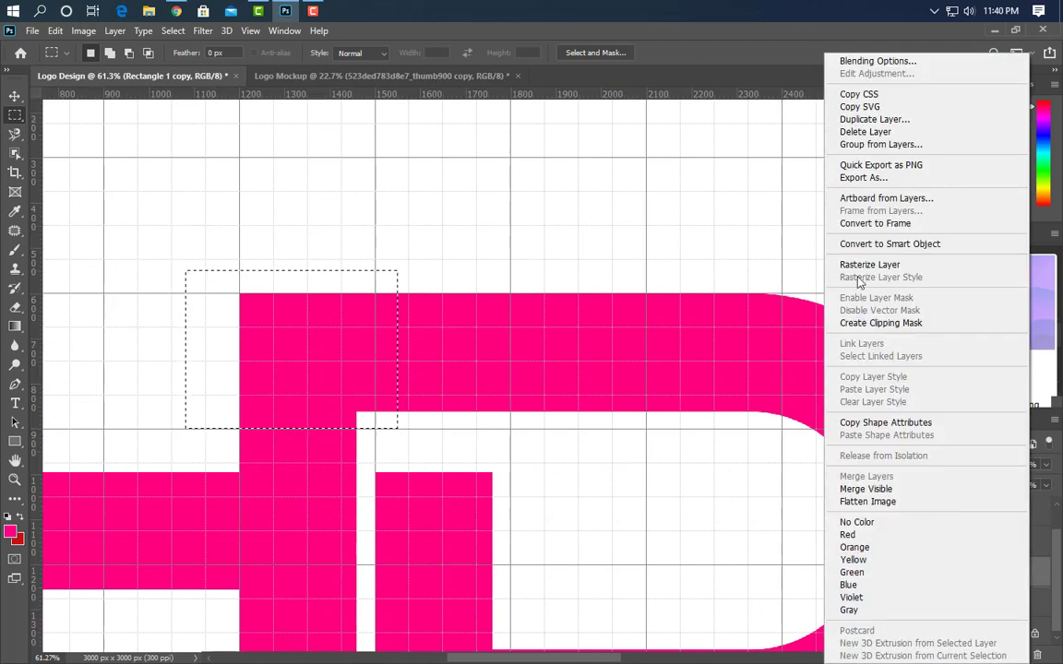
pyautogui.click(860, 265)
pyautogui.press('Delete')
pyautogui.hotkey('ctrl', 'd')
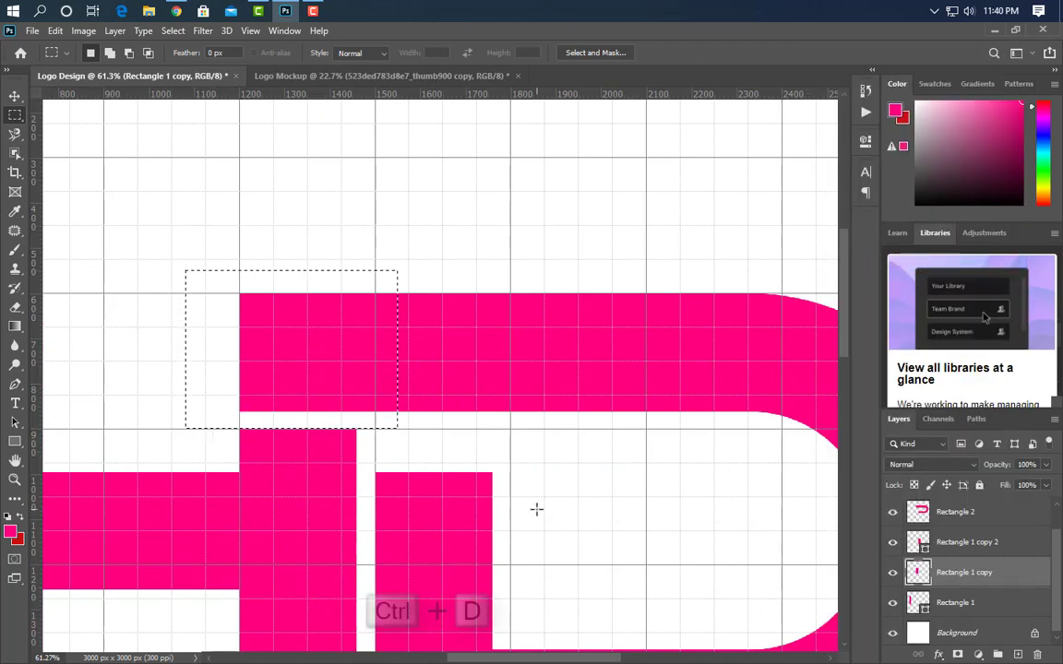
pyautogui.scroll(-5, 466, 537)
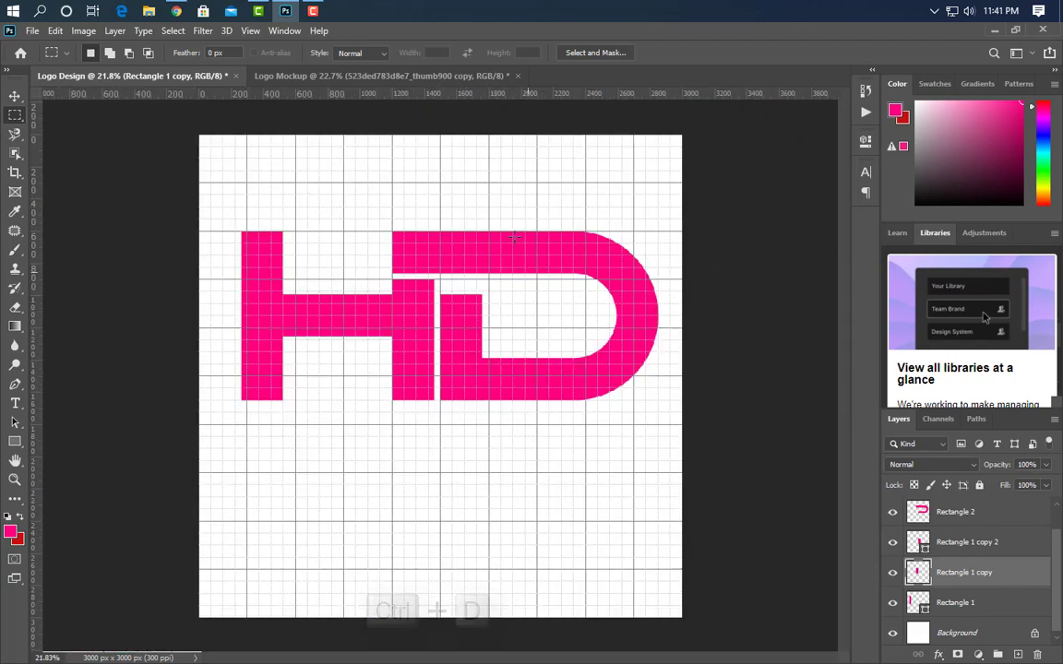
pyautogui.scroll(1, 495, 188)
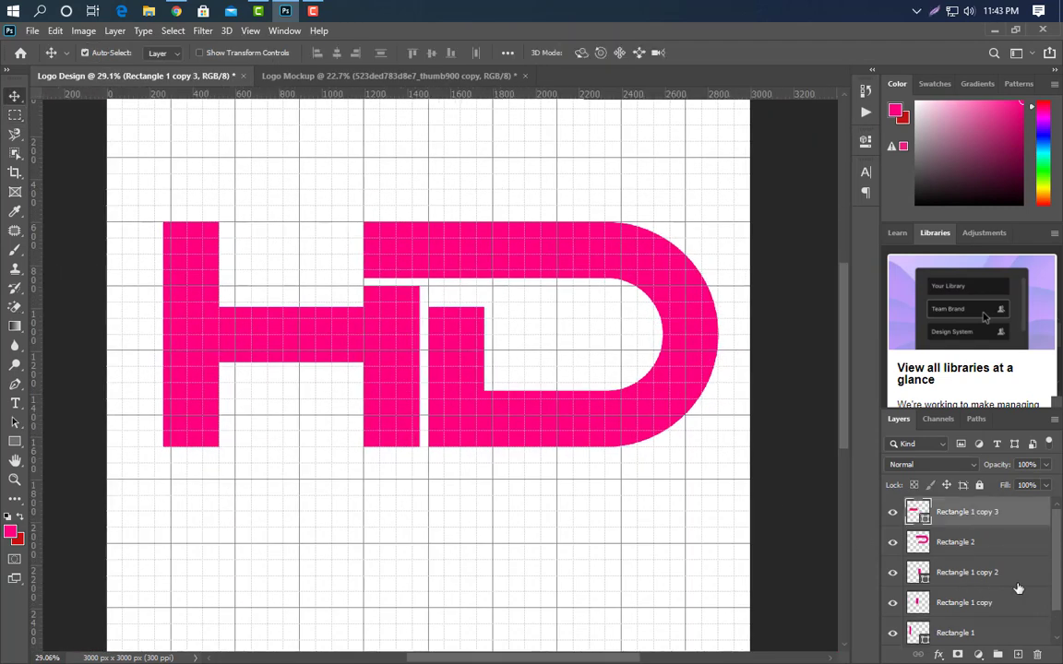
# - Group the D layers and the H layers separately, placing the H group below
pyautogui.click(960, 541)
pyautogui.keyDown('shift'); pyautogui.click(967, 572); pyautogui.keyUp('shift')
pyautogui.hotkey('ctrl', 'g')
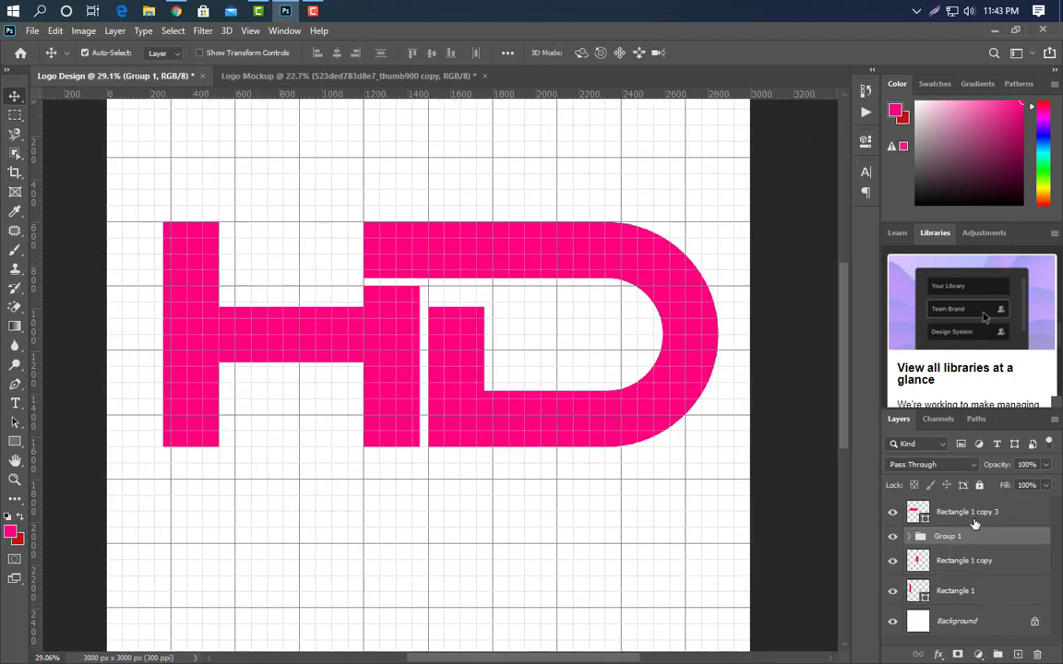
pyautogui.click(967, 512)
pyautogui.keyDown('ctrl'); pyautogui.click(964, 561); pyautogui.keyUp('ctrl')
pyautogui.keyDown('ctrl'); pyautogui.click(960, 591); pyautogui.keyUp('ctrl')
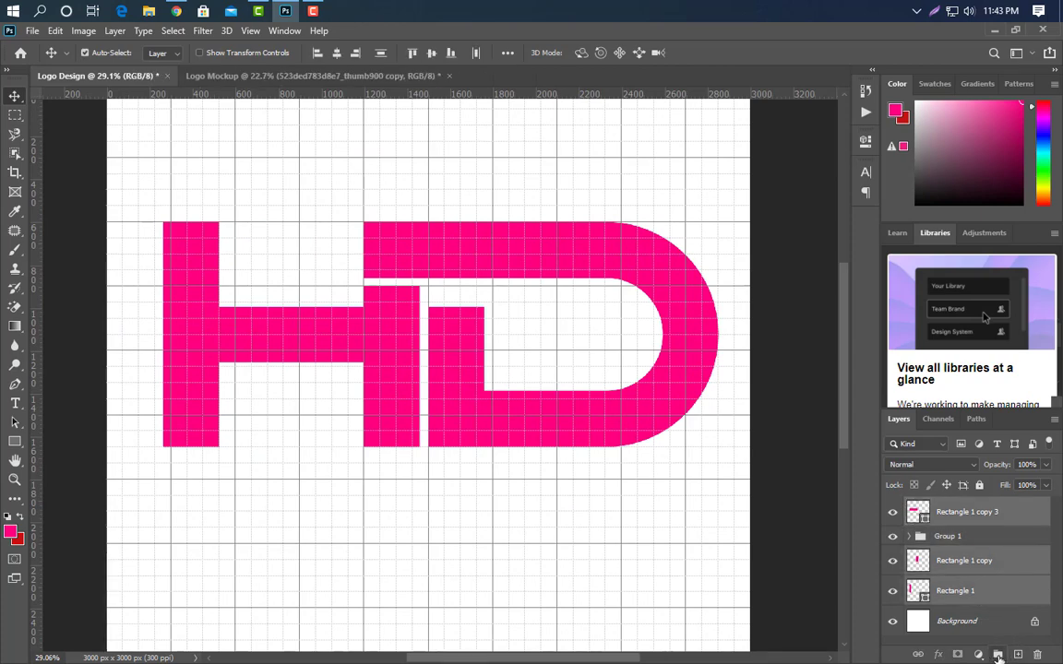
pyautogui.click(997, 655)
pyautogui.moveTo(981, 516); pyautogui.dragTo(982, 540)
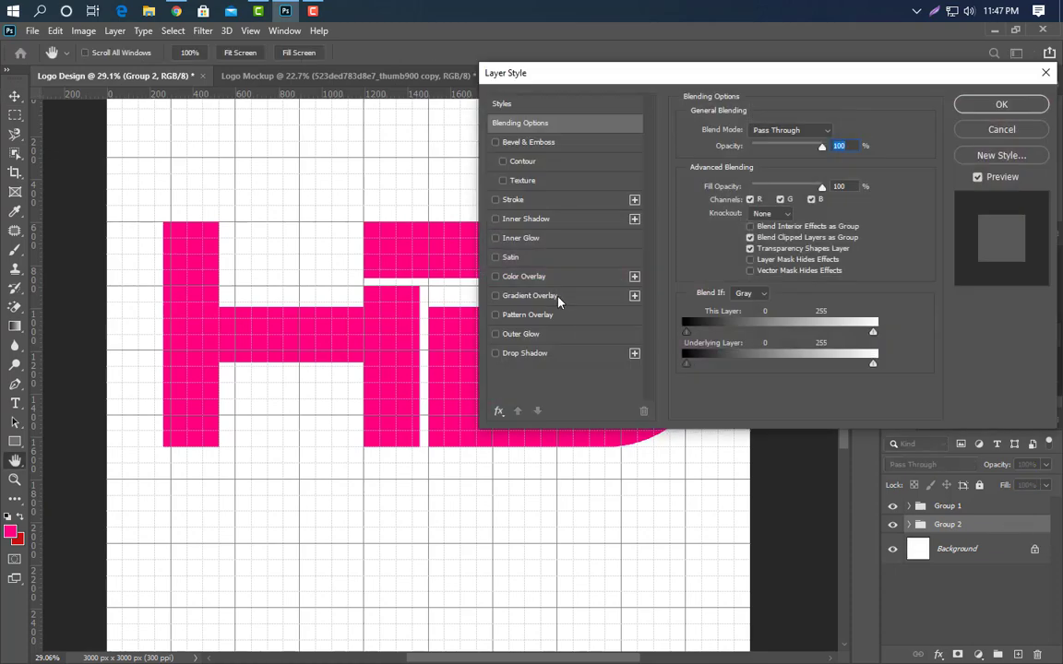
# - Give the H group a gradient overlay from #dfdfdf to #585858
pyautogui.click(545, 295)
pyautogui.click(780, 190)
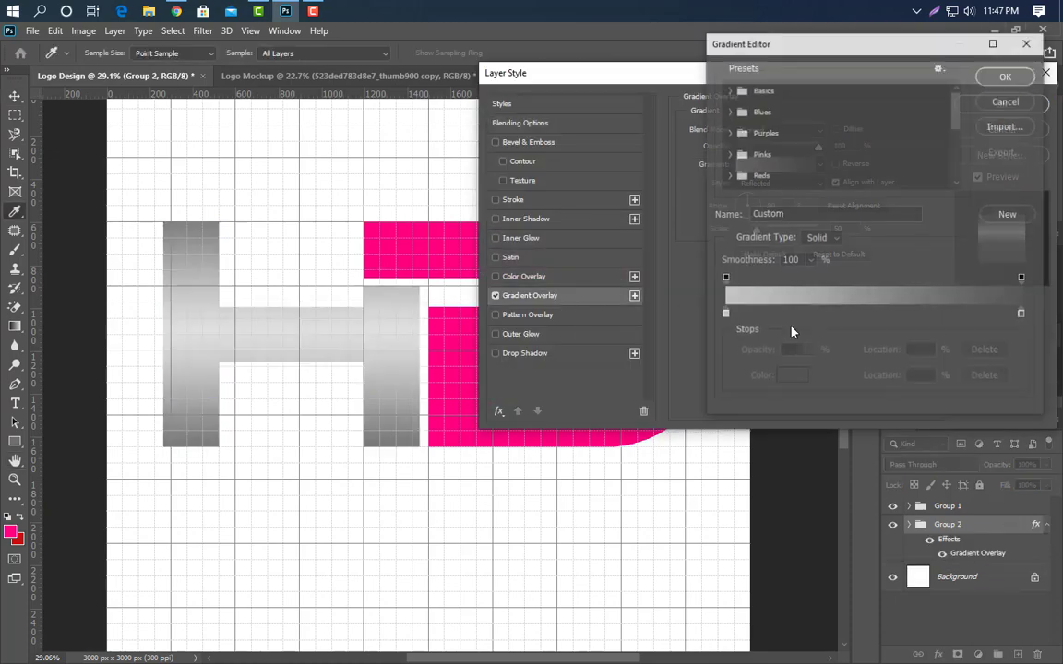
pyautogui.doubleClick(725, 315)
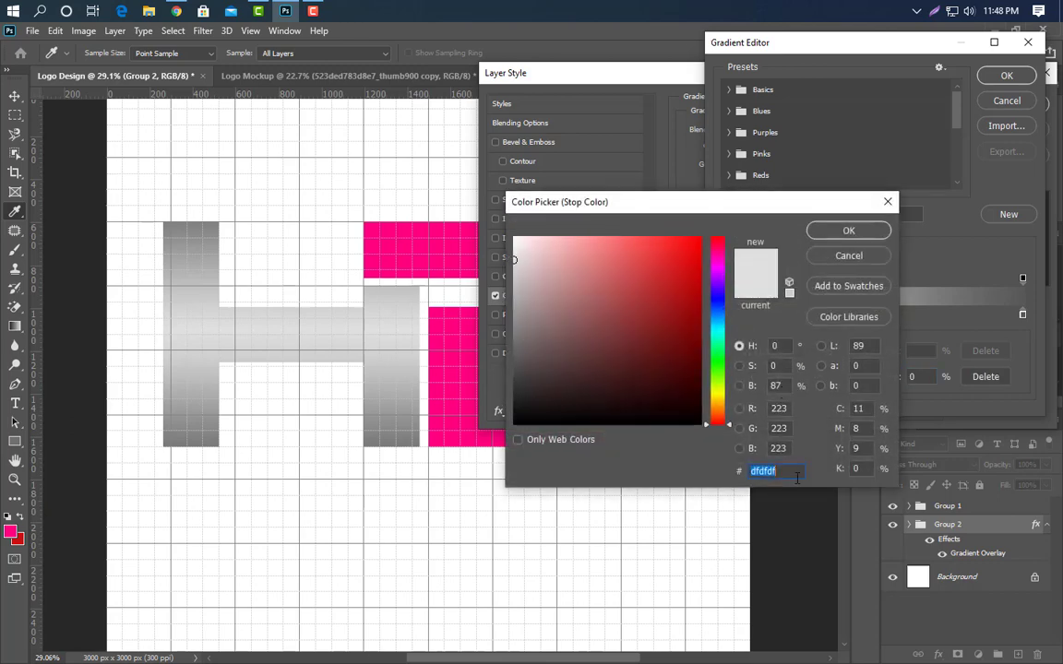
pyautogui.click(849, 231)
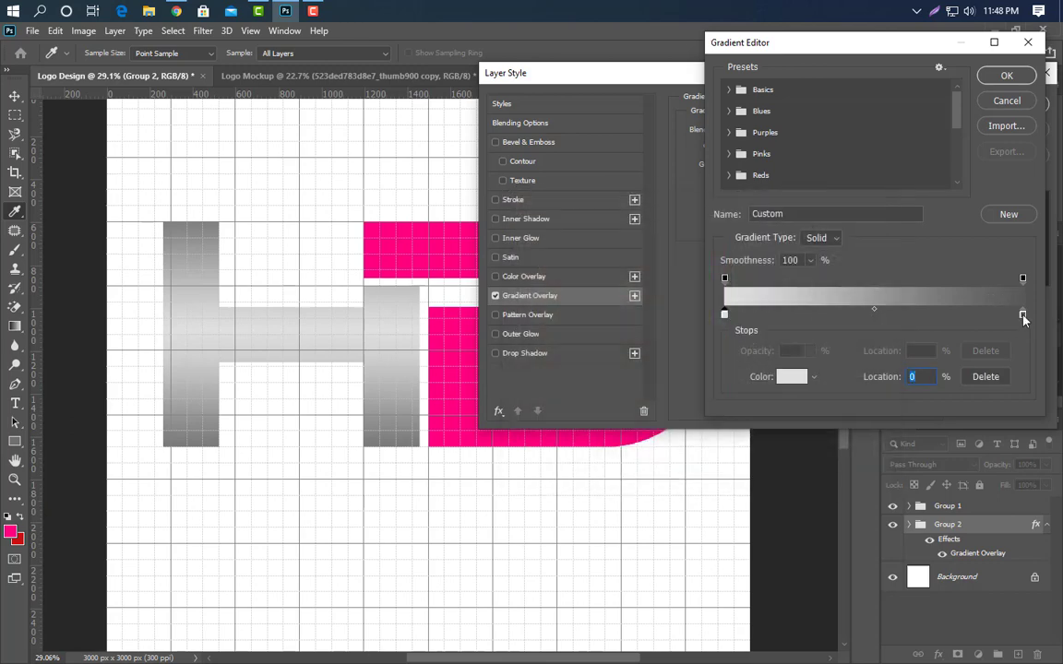
pyautogui.doubleClick(1022, 316)
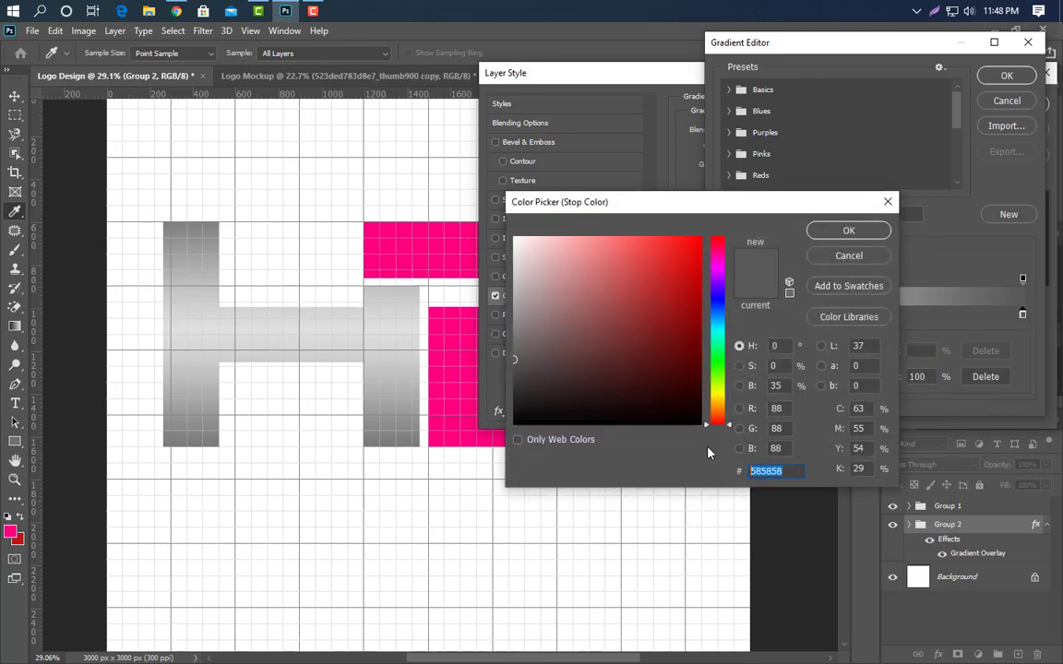
pyautogui.click(853, 231)
pyautogui.click(1004, 77)
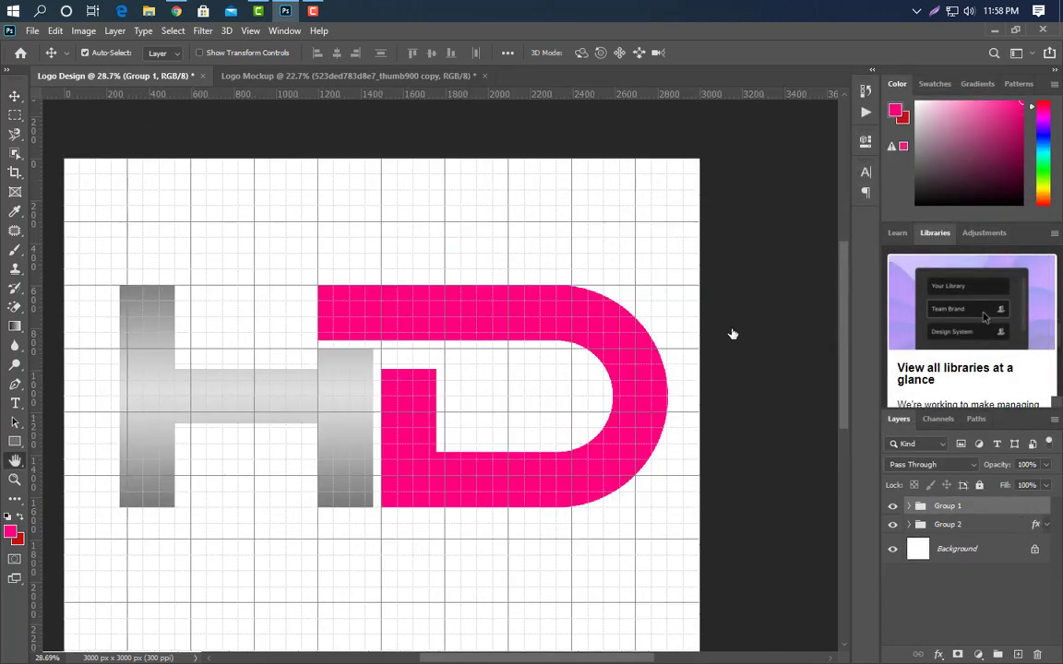
# - Add a pink-to-purple gradient overlay to the D group
pyautogui.click(554, 409)
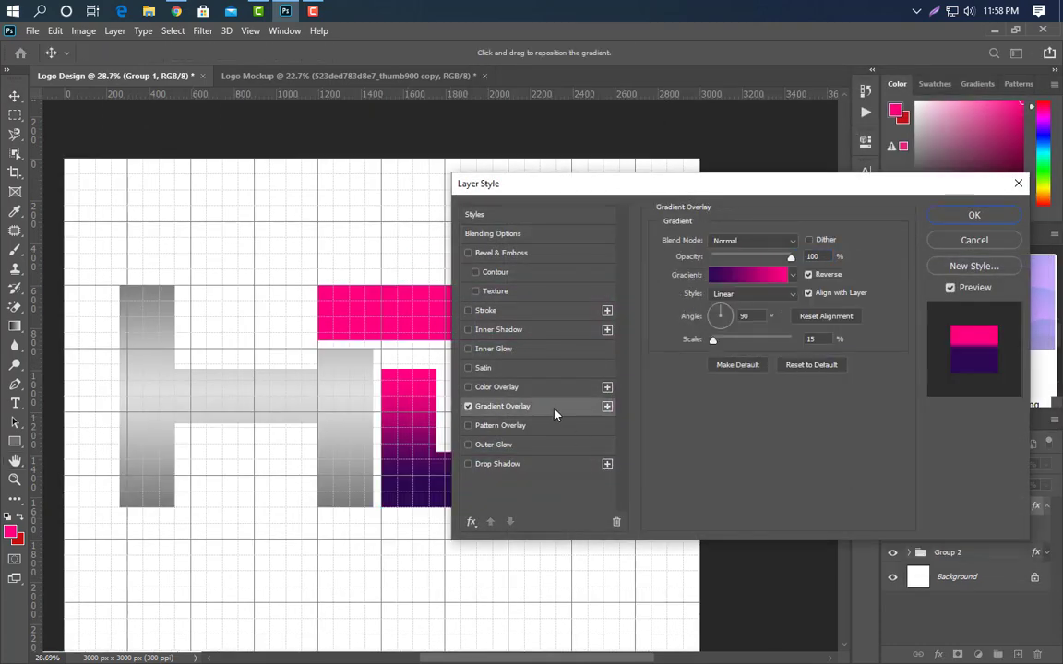
pyautogui.click(763, 278)
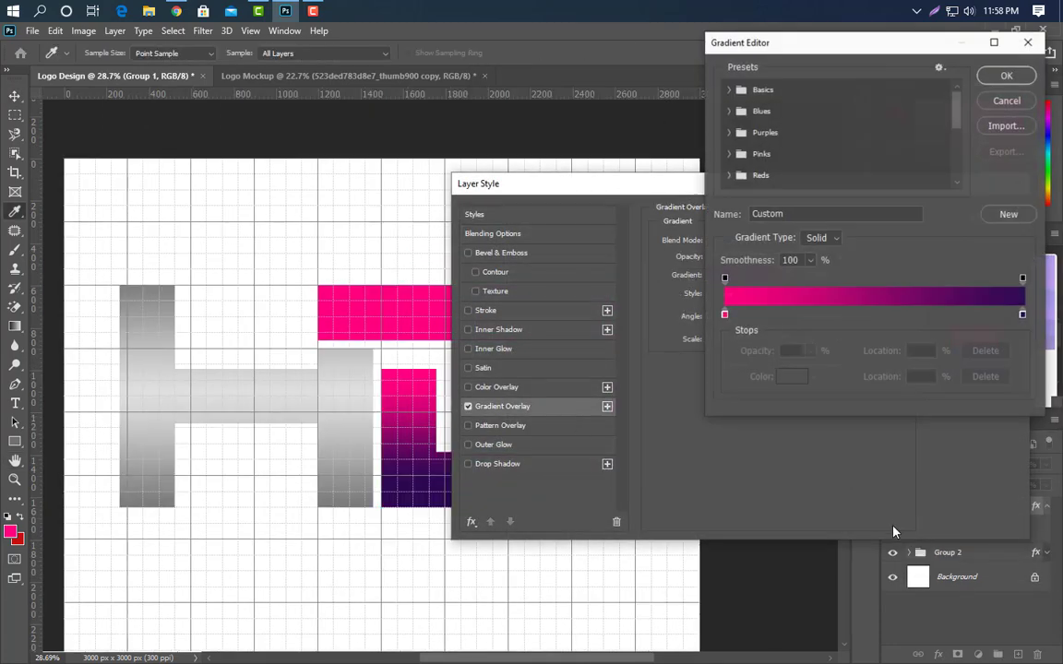
pyautogui.doubleClick(1023, 316)
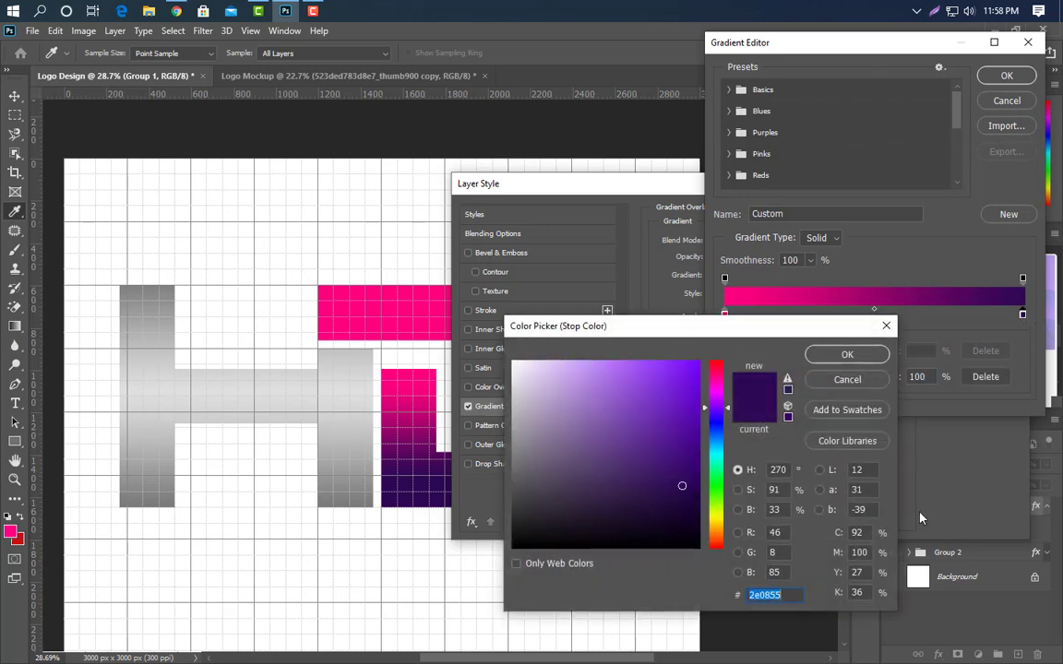
pyautogui.click(878, 368)
pyautogui.doubleClick(724, 316)
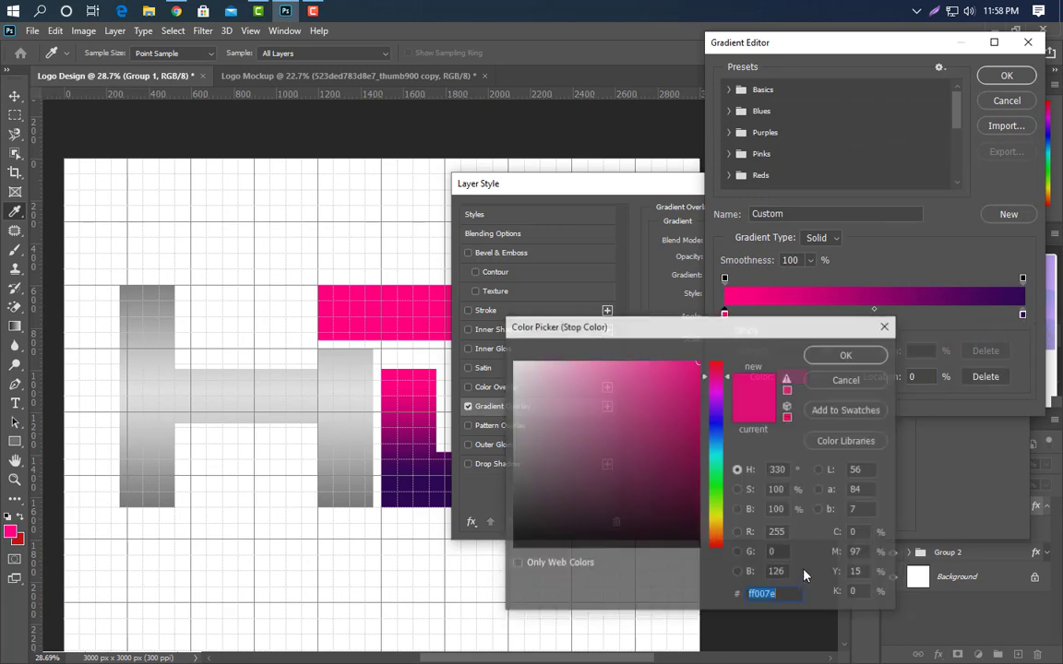
pyautogui.click(847, 355)
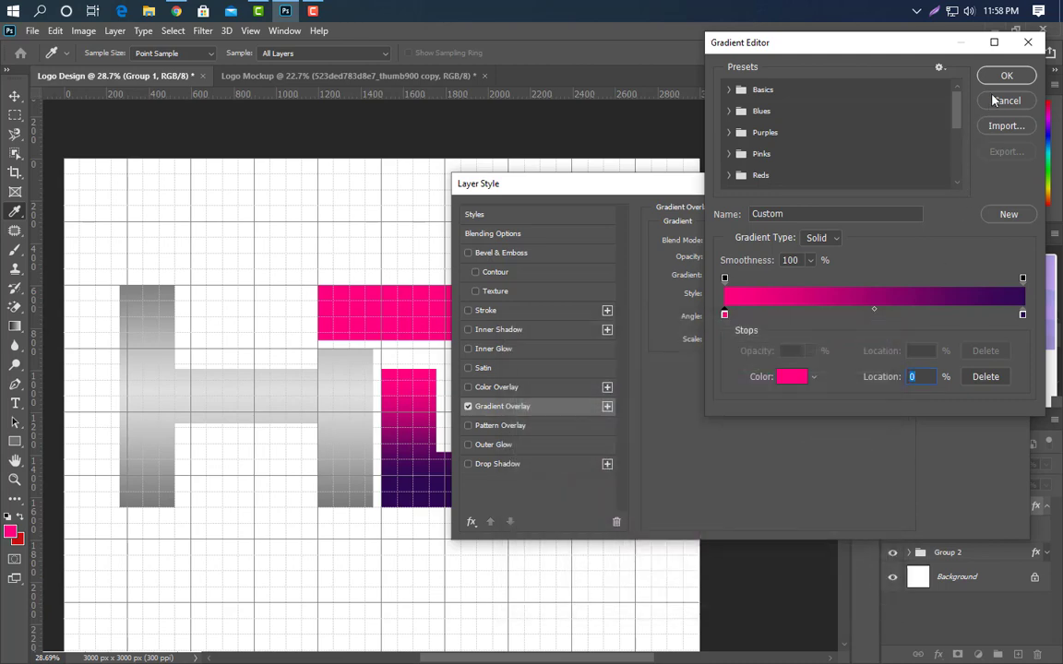
pyautogui.click(1007, 76)
# - Raise the D gradient's scale to about 46 and shift it upward
pyautogui.moveTo(626, 193); pyautogui.dragTo(870, 200)
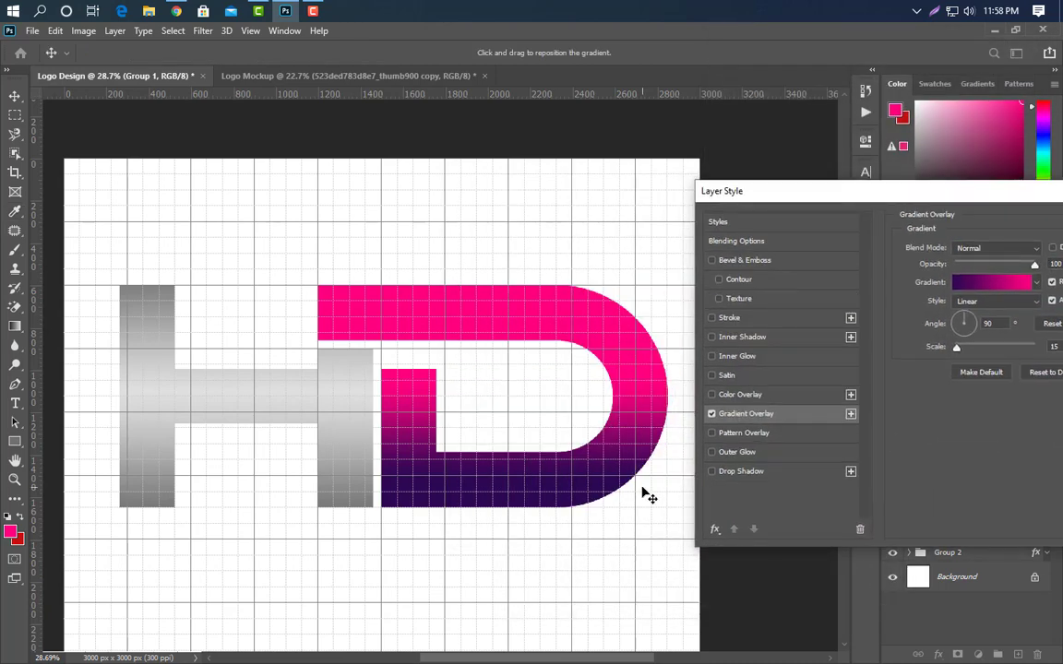
pyautogui.scroll(2, 648, 498)
pyautogui.scroll(2, 619, 484)
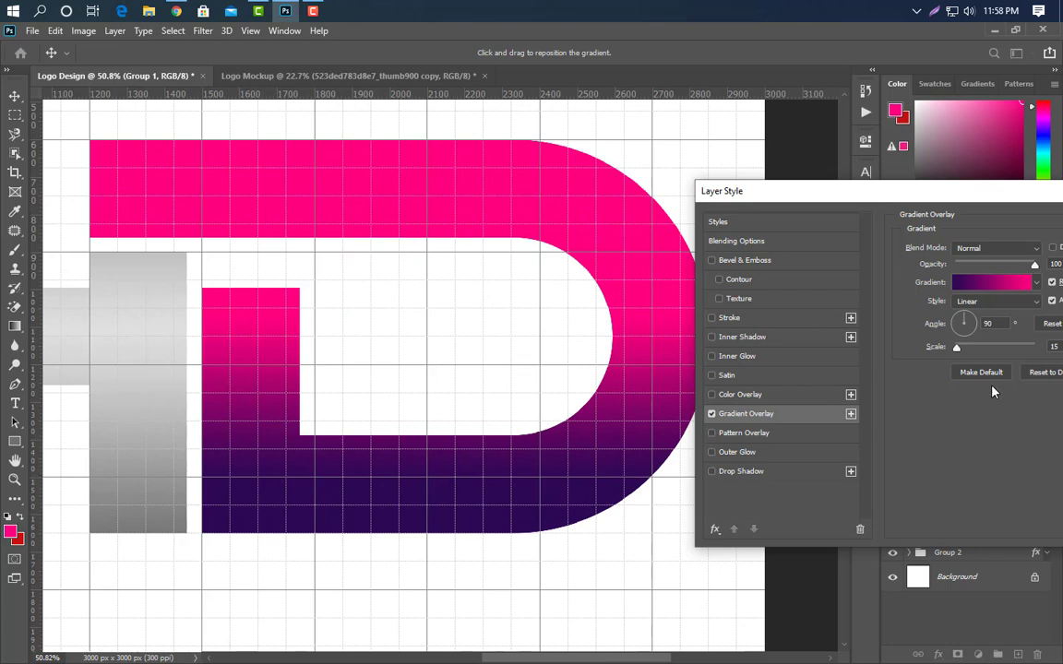
pyautogui.moveTo(956, 348); pyautogui.dragTo(963, 347)
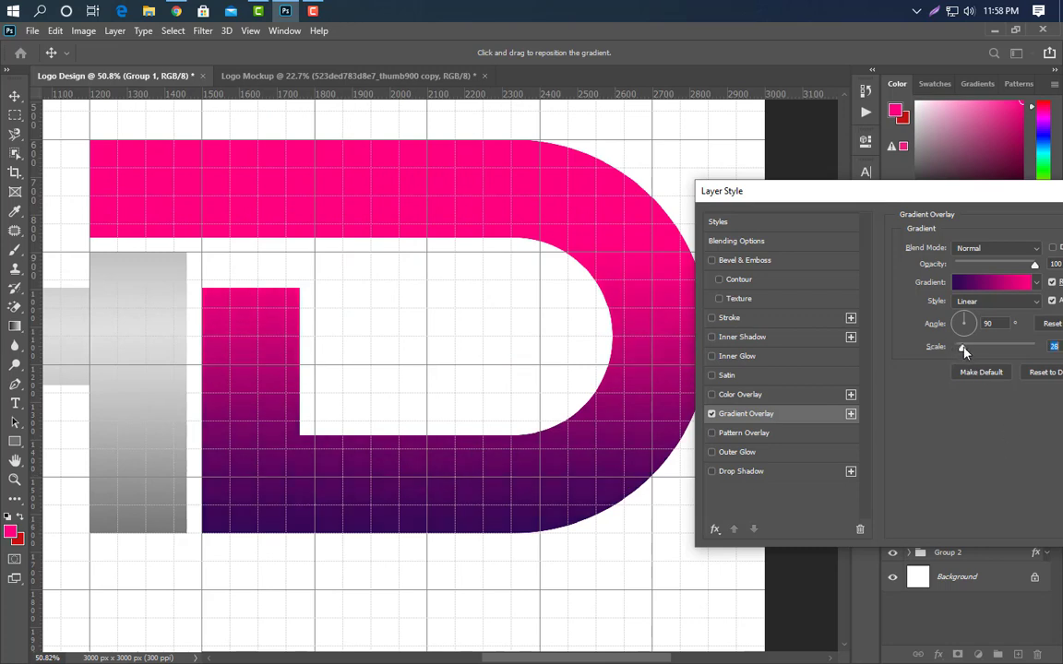
pyautogui.moveTo(558, 496); pyautogui.dragTo(560, 485)
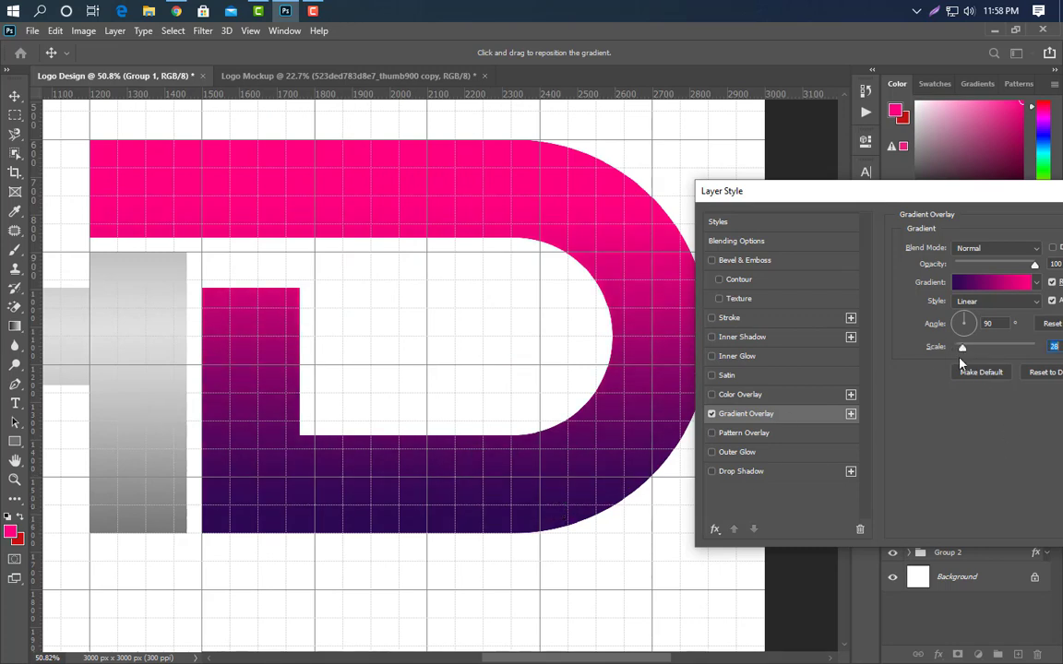
pyautogui.moveTo(971, 352); pyautogui.dragTo(972, 352)
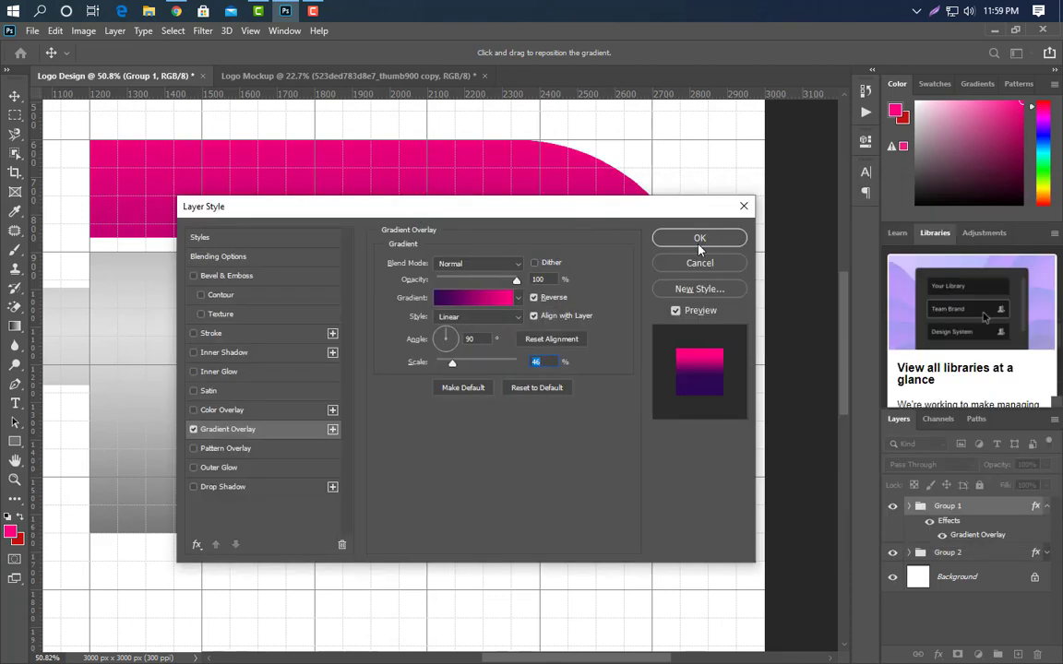
# - Apply the D's gradient style and merge the D group into one layer
pyautogui.click(699, 235)
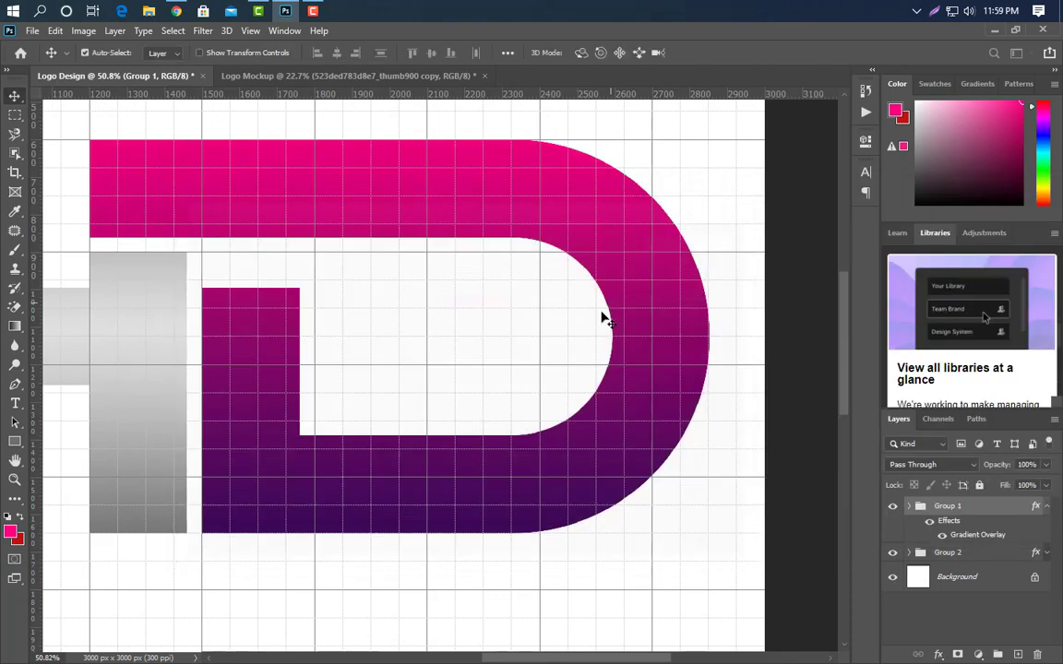
pyautogui.scroll(-2, 398, 398)
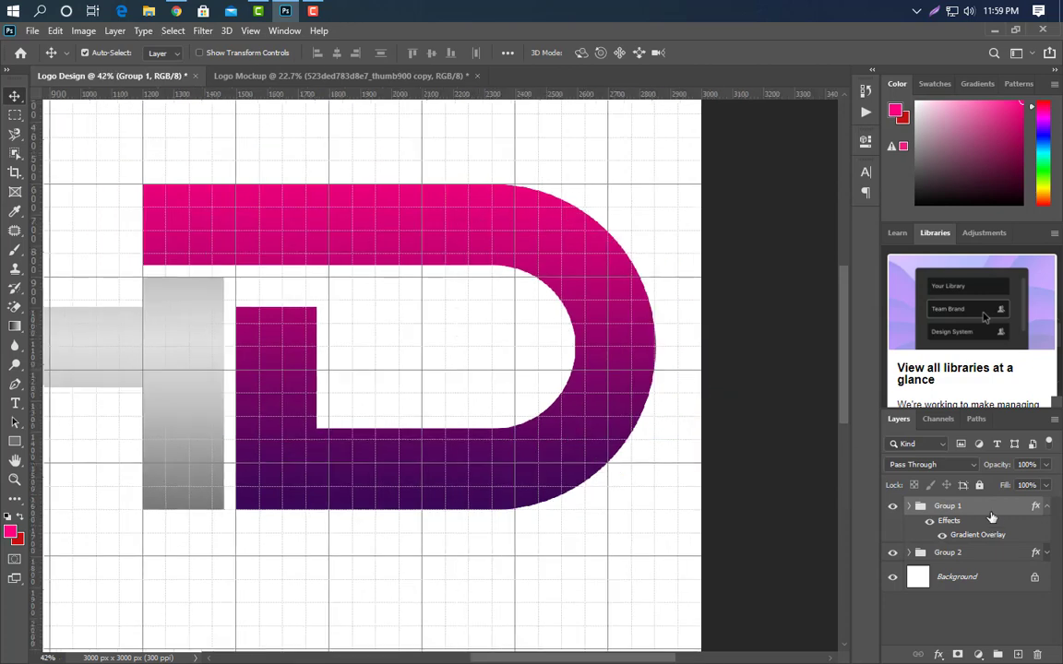
pyautogui.rightClick(991, 517)
pyautogui.click(894, 554)
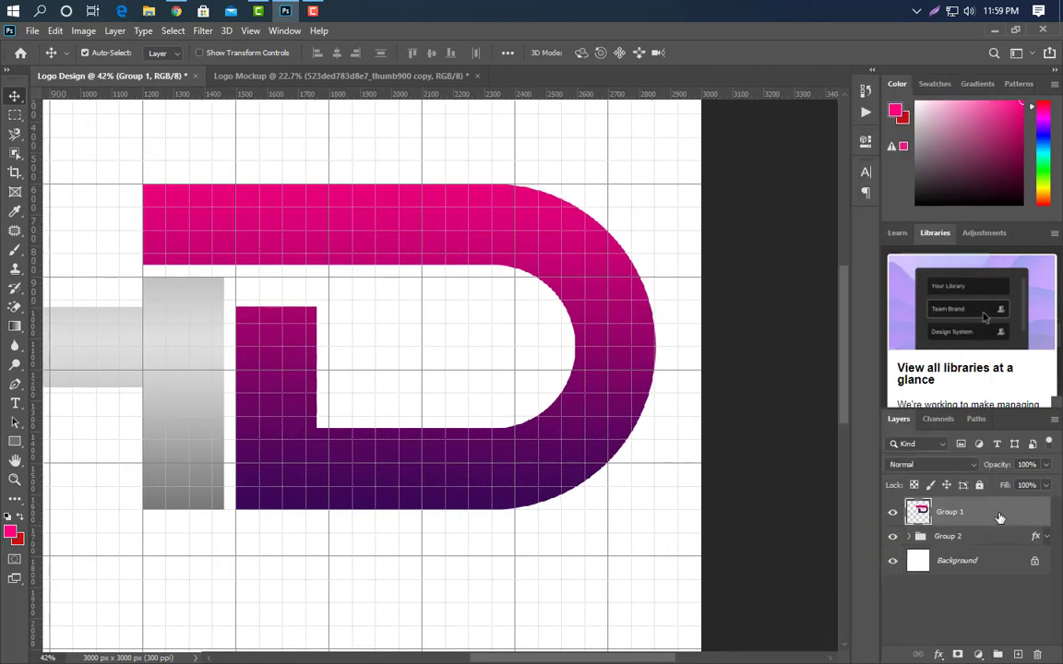
pyautogui.scroll(2, 699, 363)
pyautogui.scroll(2, 702, 358)
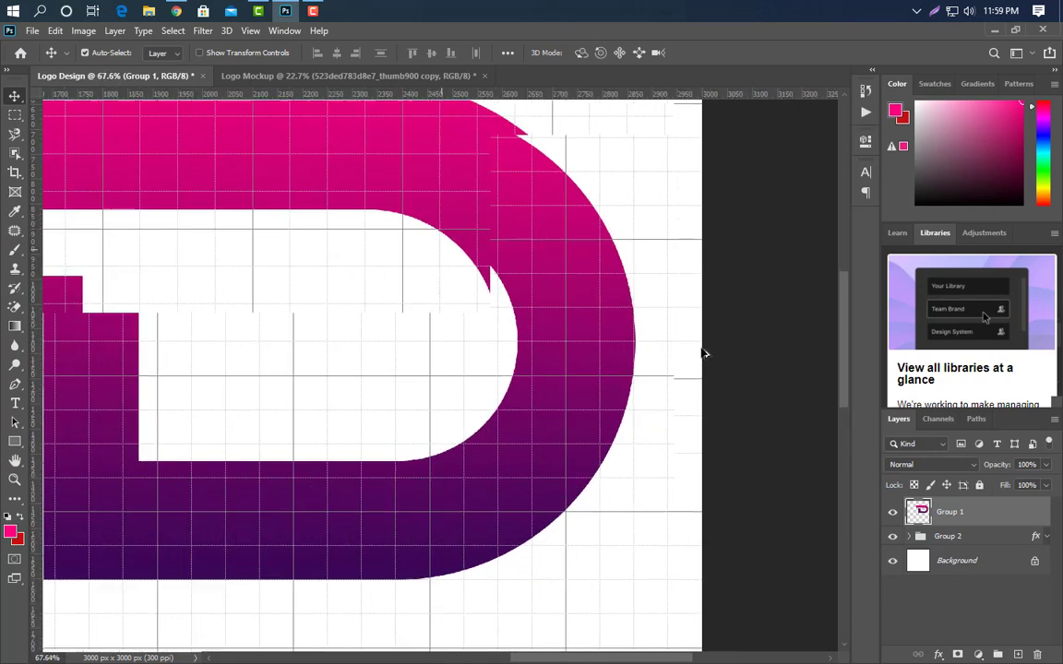
pyautogui.scroll(1, 704, 353)
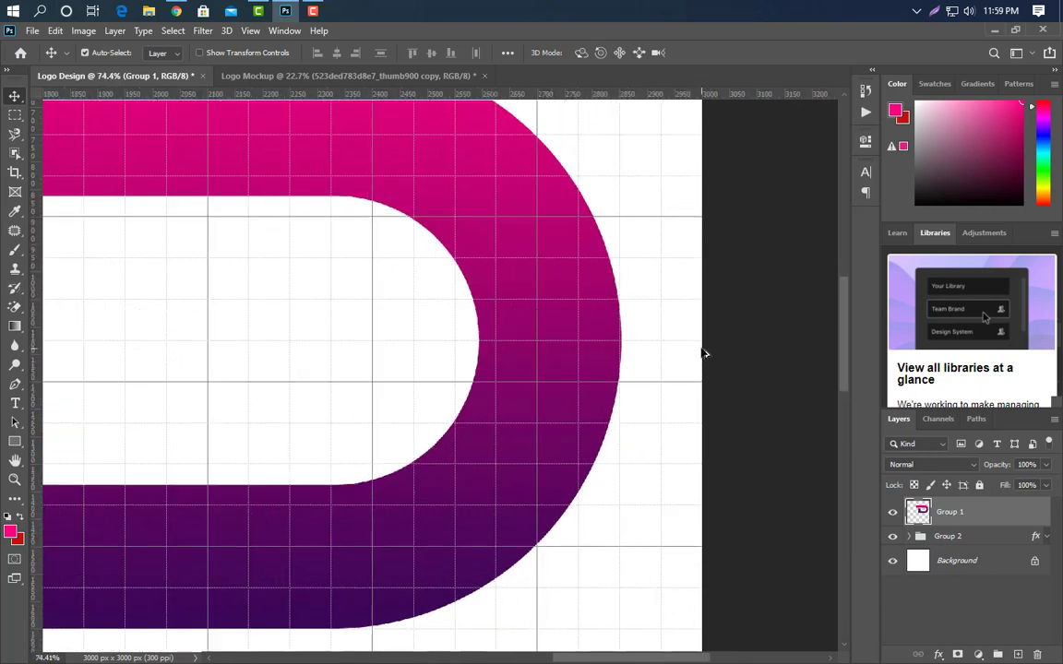
# - Draw a Pen-tool shape covering the D's top bar and outer curve
pyautogui.click(15, 382)
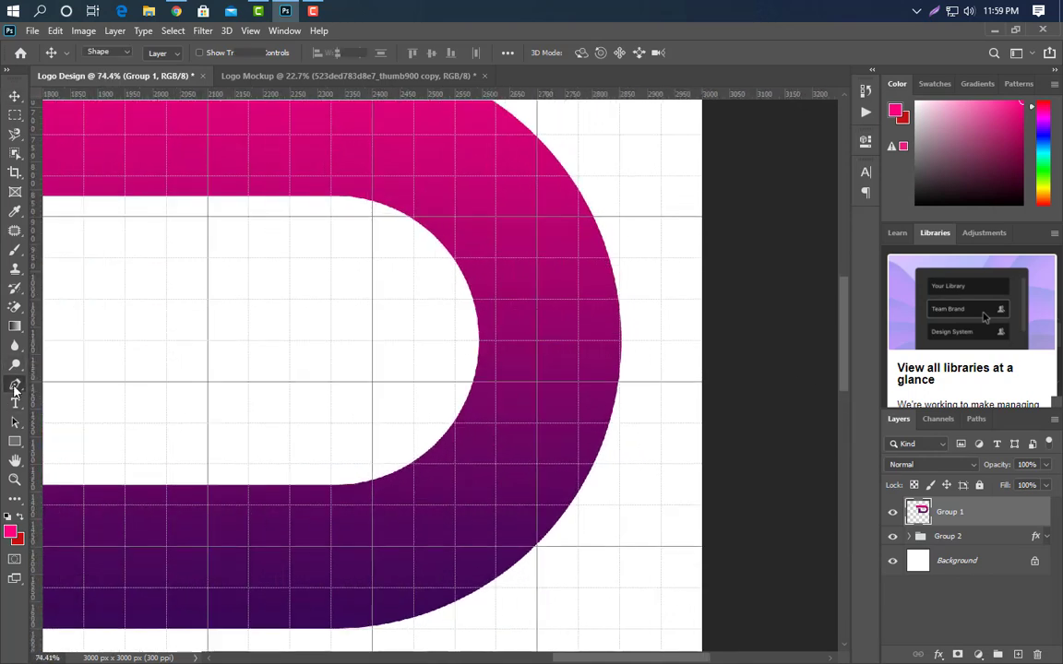
pyautogui.click(349, 199)
pyautogui.scroll(-3, 532, 344)
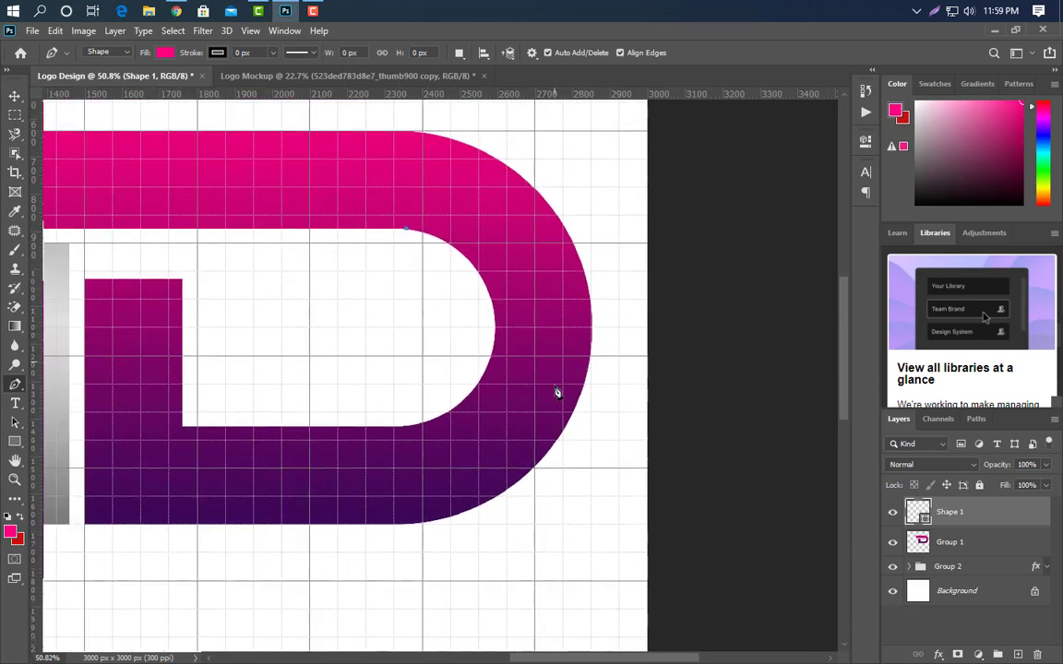
pyautogui.scroll(-3, 556, 393)
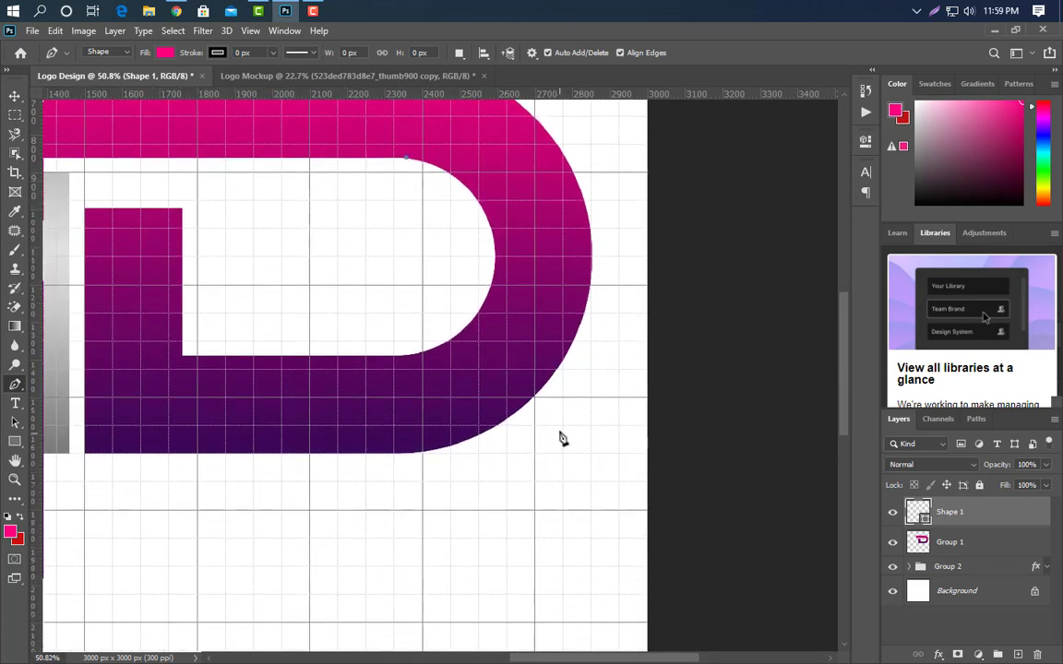
pyautogui.moveTo(563, 425); pyautogui.dragTo(566, 646)
pyautogui.scroll(-3, 570, 398)
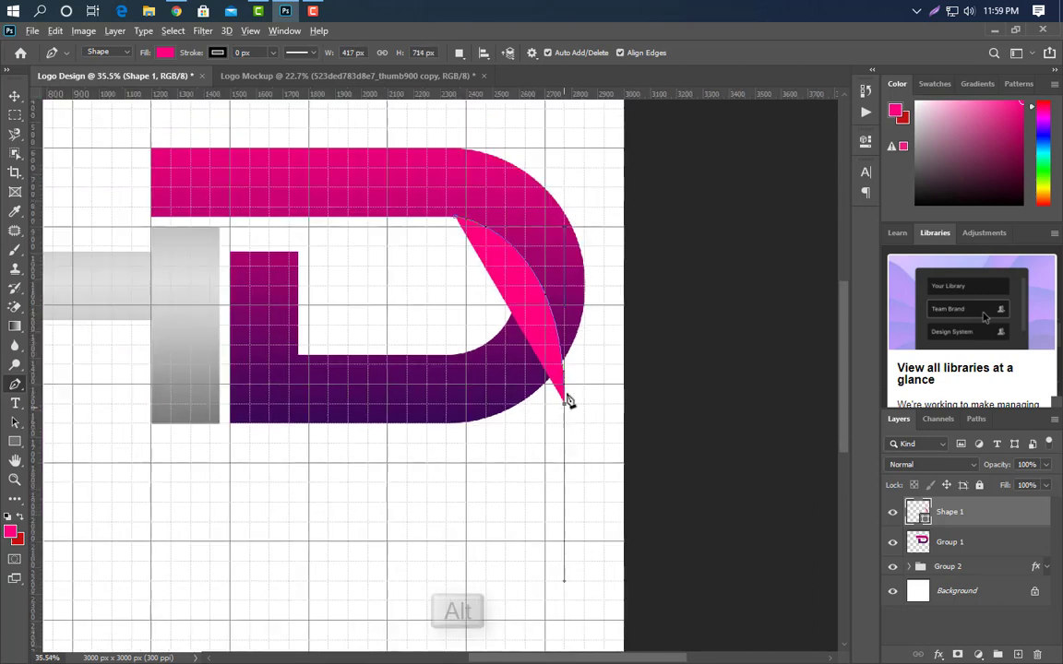
pyautogui.click(611, 404)
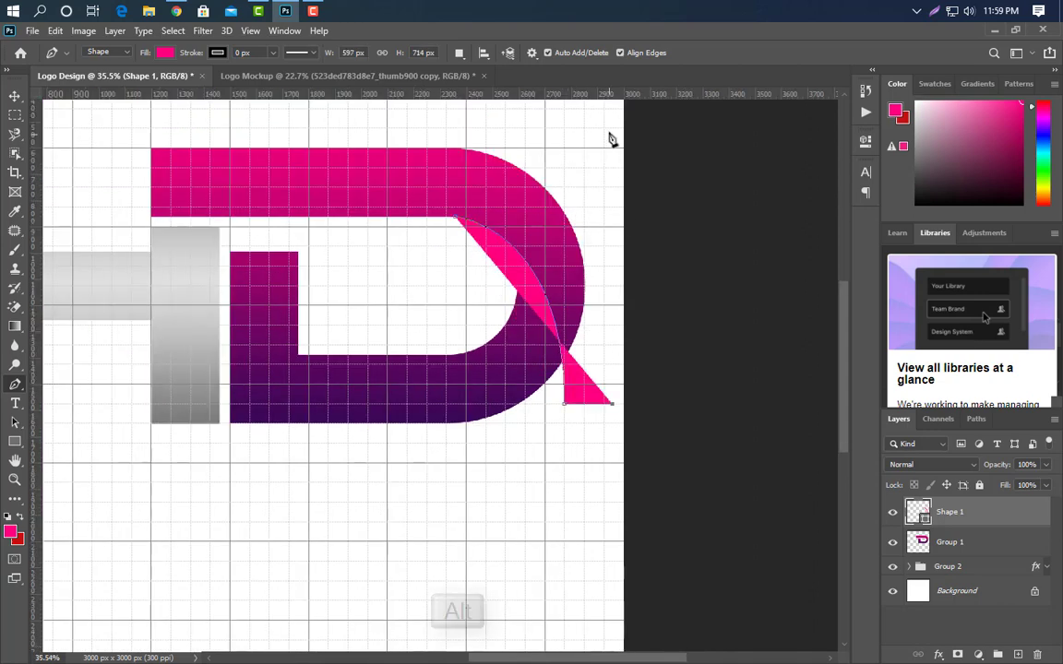
pyautogui.click(605, 129)
pyautogui.click(132, 130)
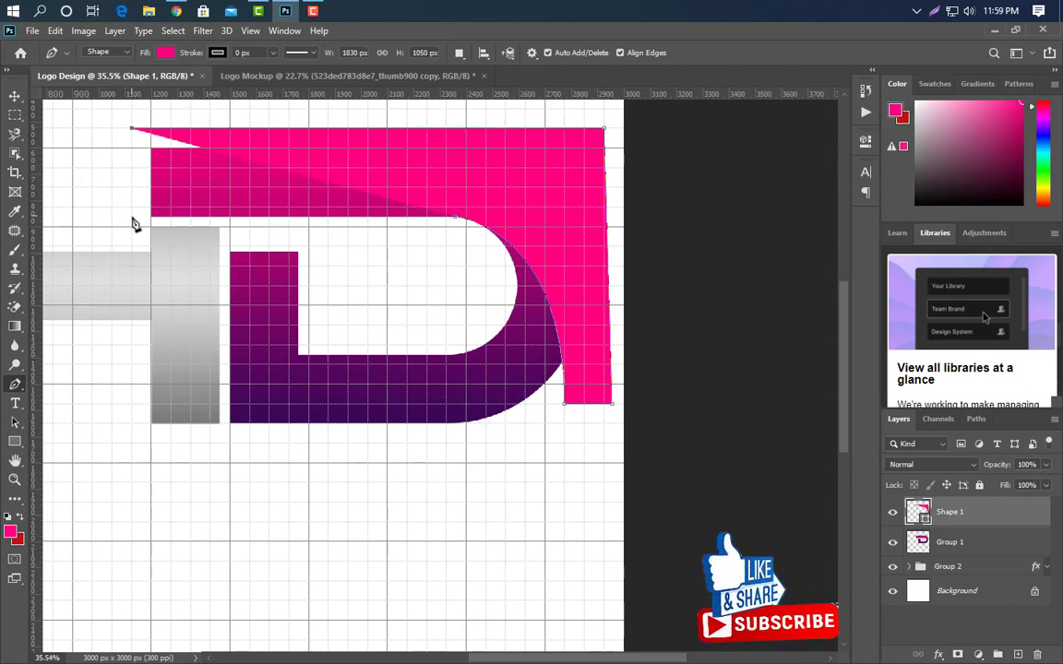
pyautogui.click(132, 225)
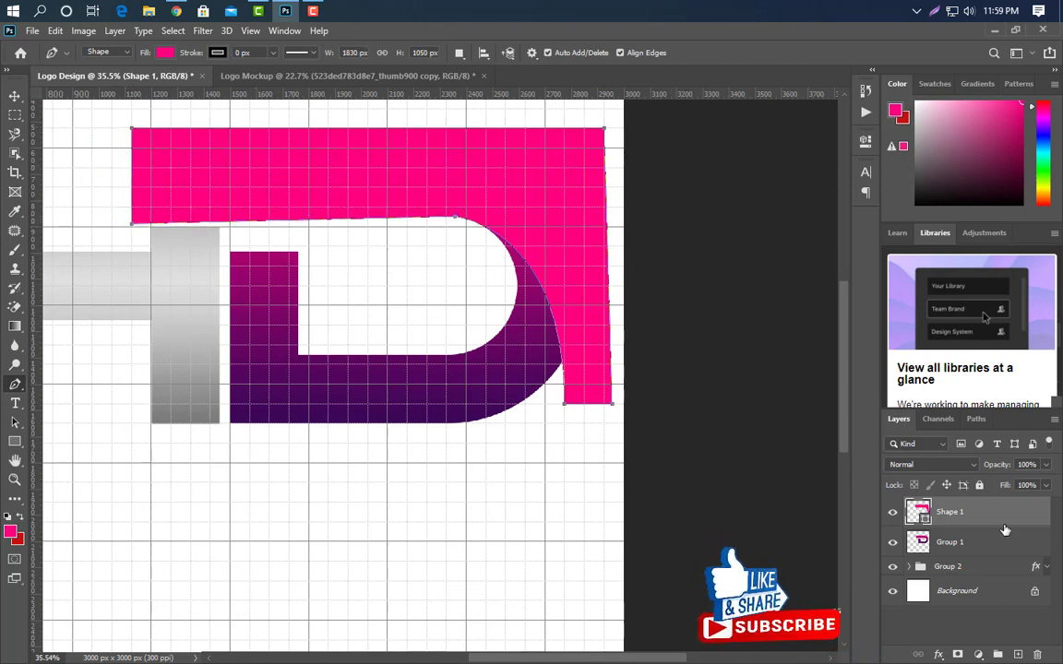
# - Clip the new pink shape to the D layer as a clipping mask
pyautogui.rightClick(931, 512)
pyautogui.click(867, 323)
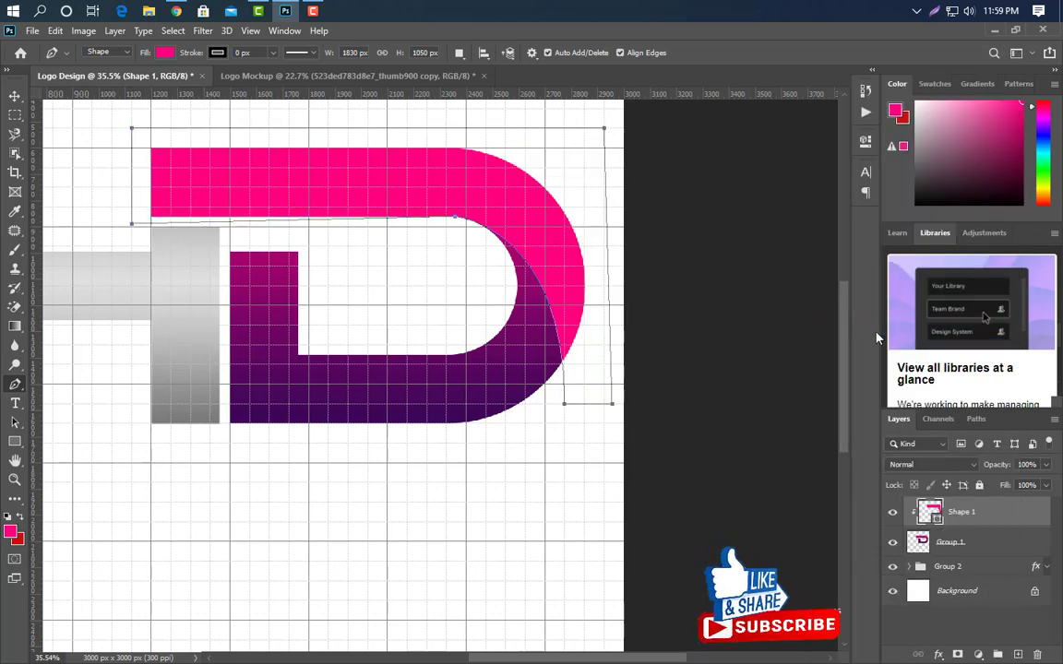
pyautogui.click(15, 96)
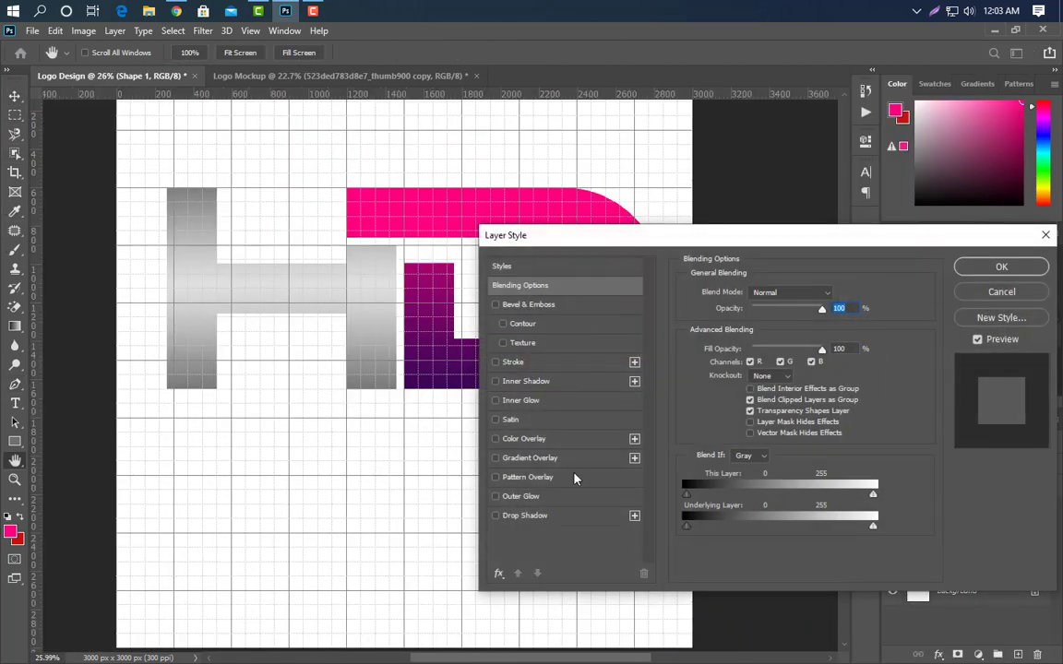
# - Give the highlight shape a pink-to-white (#ffffff) gradient overlay at scale 59, shifted along the curve
pyautogui.click(571, 459)
pyautogui.moveTo(804, 249); pyautogui.dragTo(869, 309)
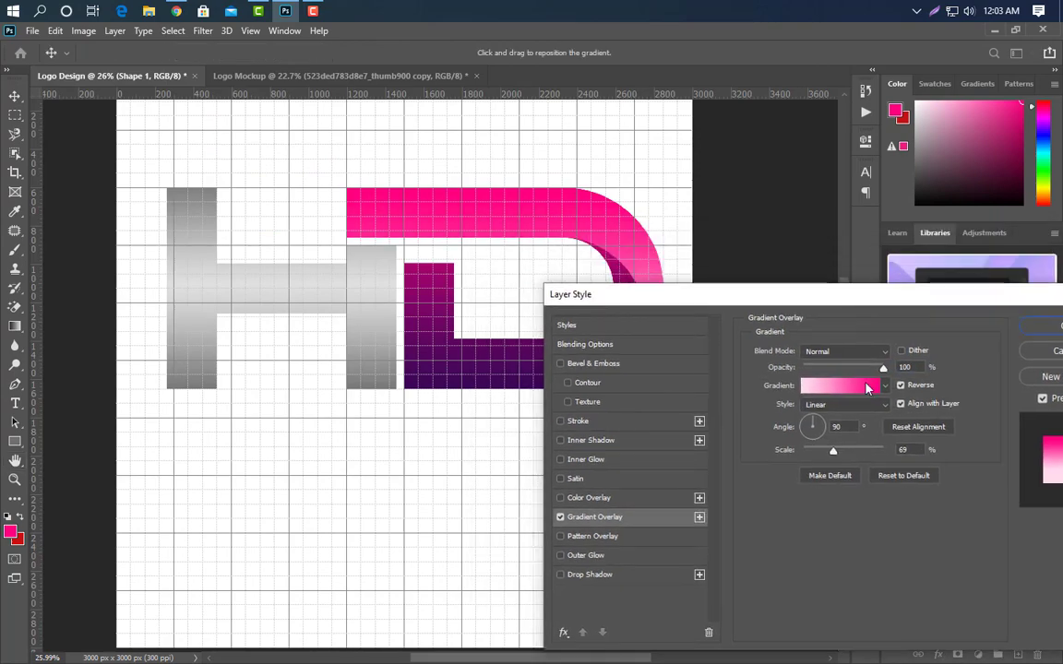
pyautogui.click(839, 386)
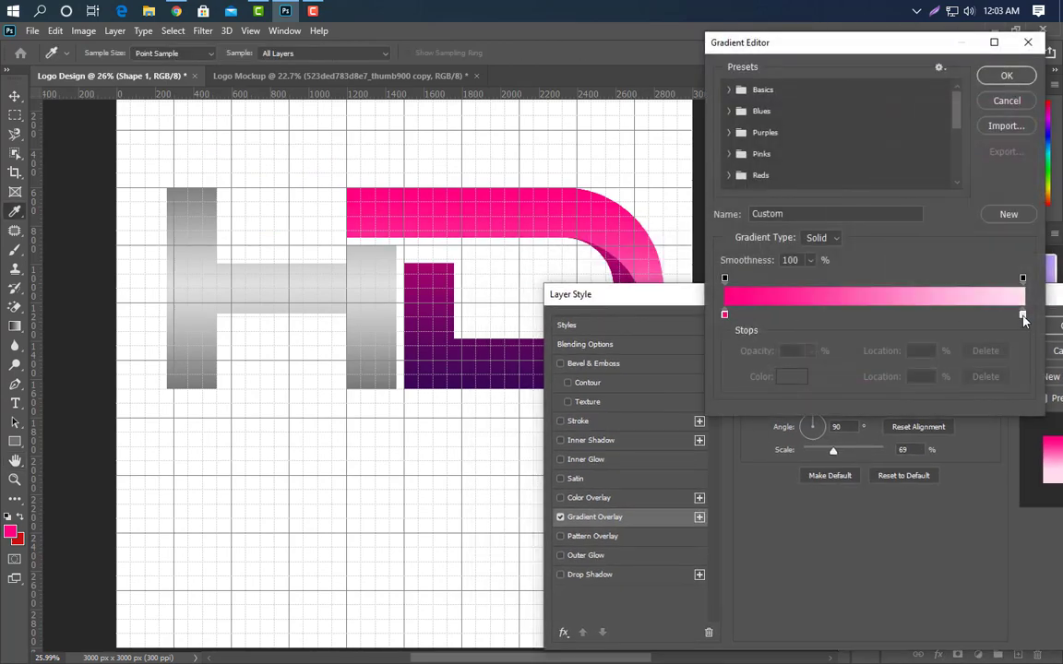
pyautogui.click(791, 377)
pyautogui.moveTo(534, 361); pyautogui.dragTo(477, 323)
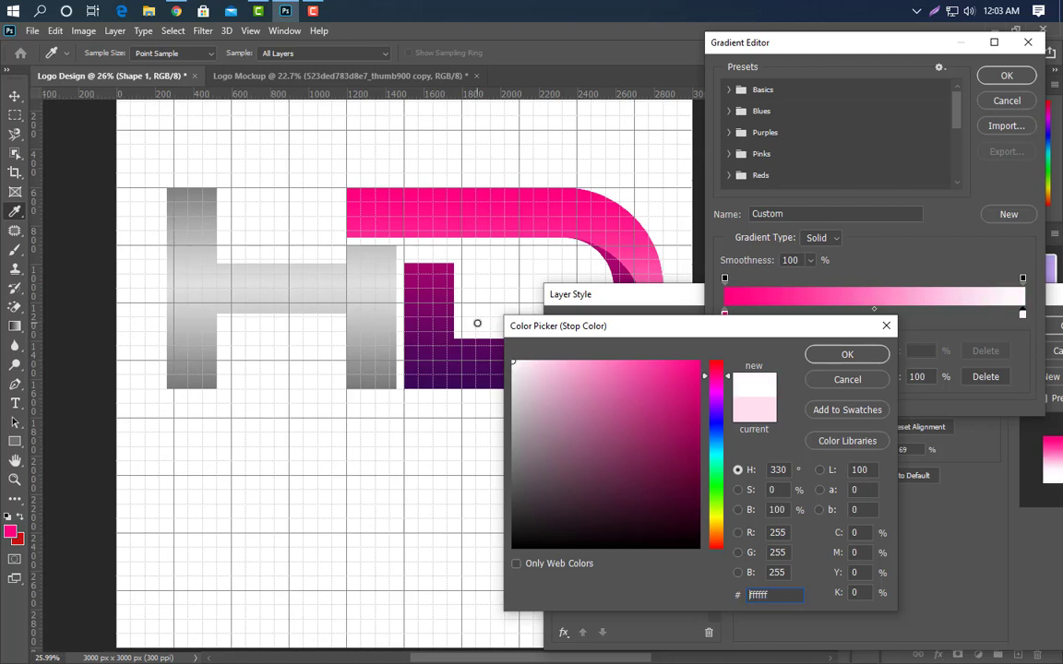
pyautogui.click(847, 355)
pyautogui.click(1007, 76)
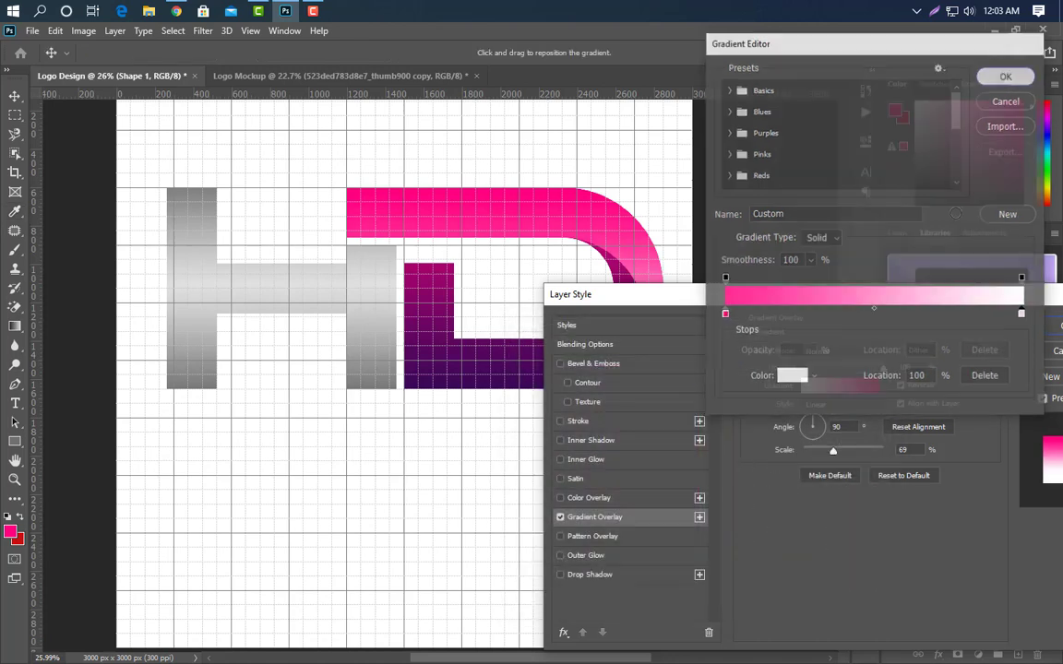
pyautogui.moveTo(770, 301); pyautogui.dragTo(776, 413)
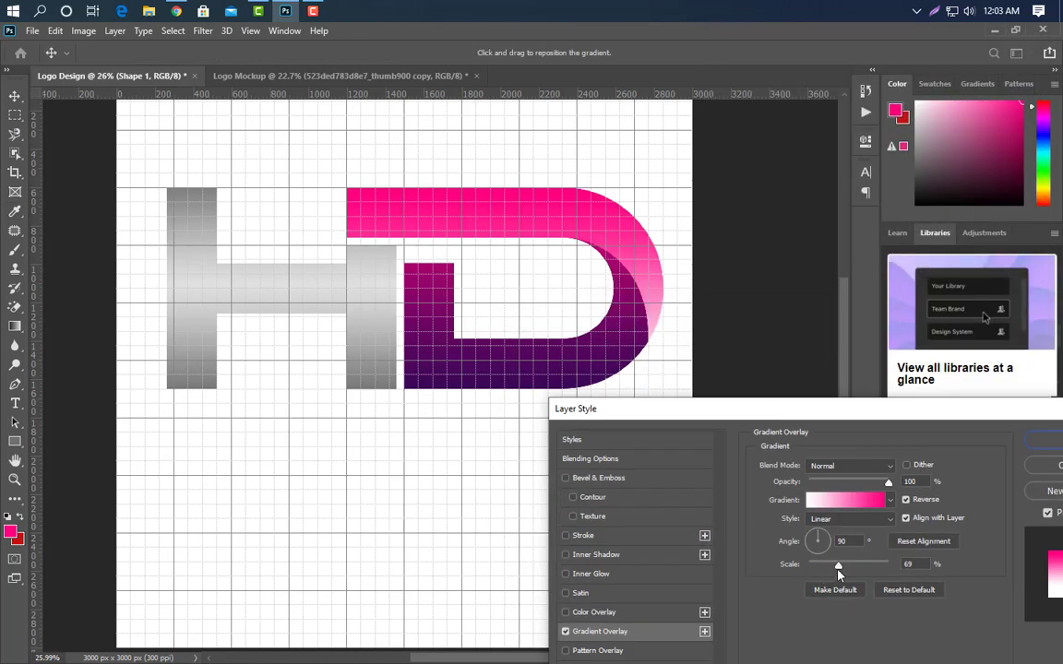
pyautogui.moveTo(838, 567); pyautogui.dragTo(832, 566)
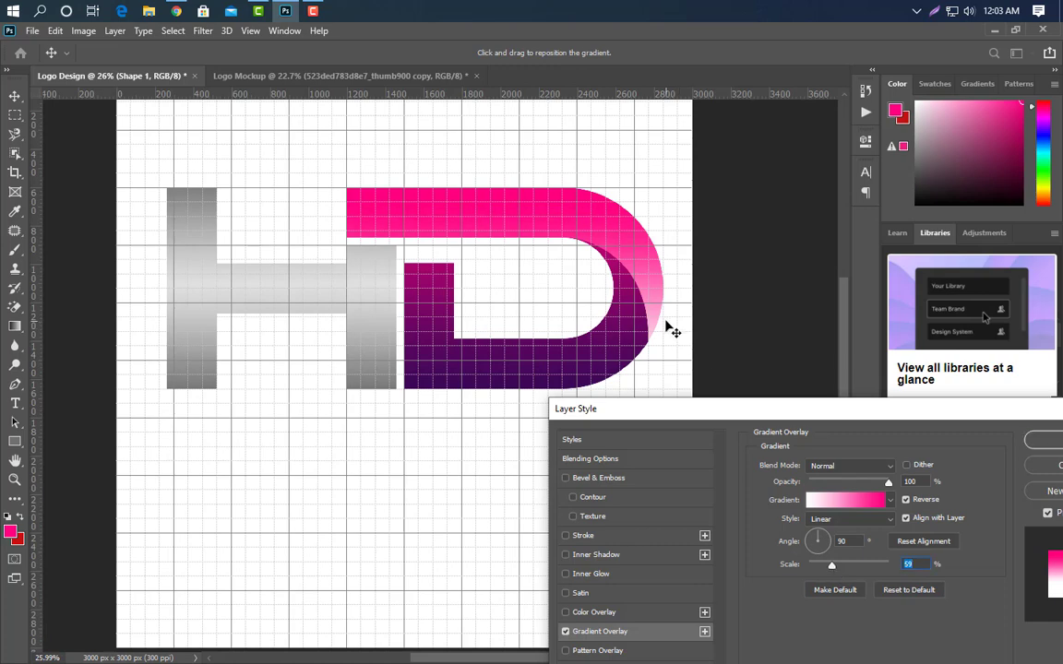
pyautogui.moveTo(672, 330); pyautogui.dragTo(671, 314)
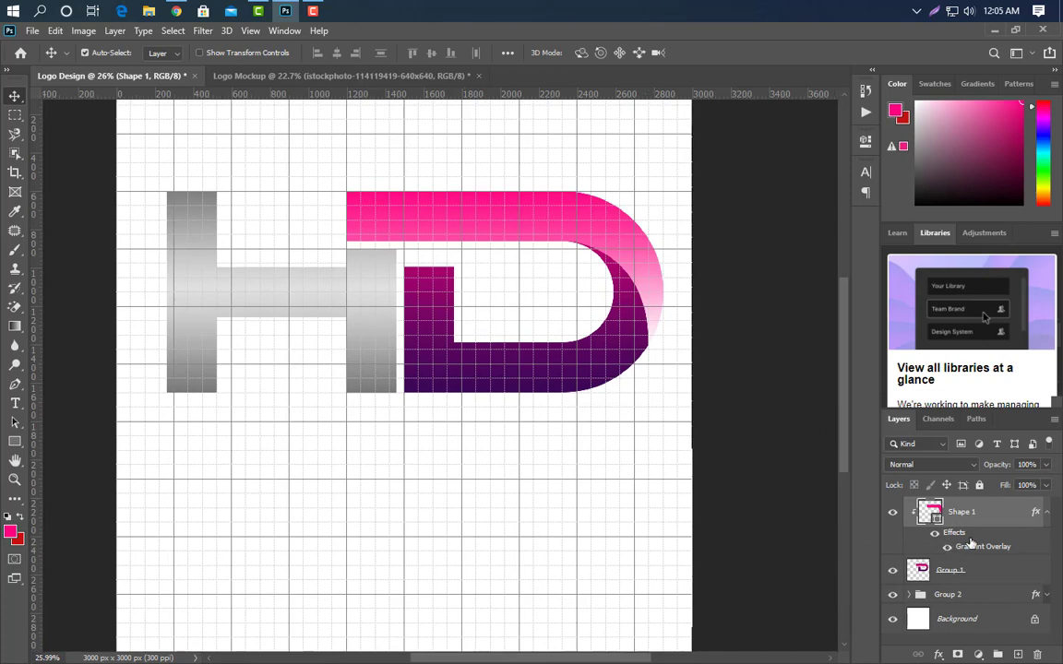
# - Group the pink shape with the D layer and shrink the whole HD logo to about 93%
pyautogui.keyDown('shift'); pyautogui.click(974, 567); pyautogui.keyUp('shift')
pyautogui.click(997, 655)
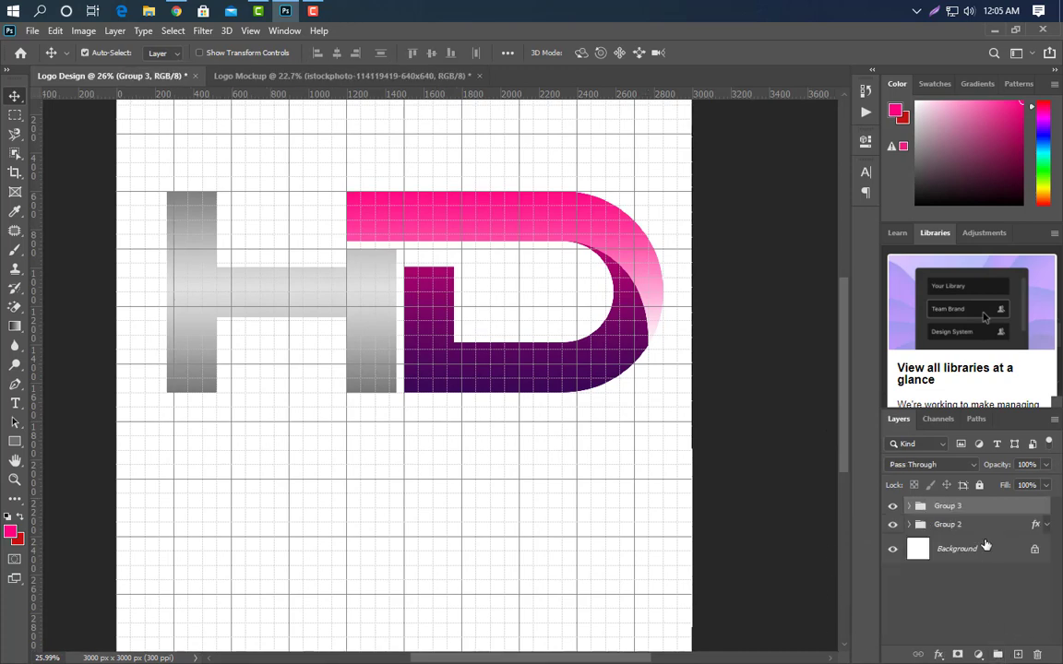
pyautogui.hotkey('ctrl', 't')
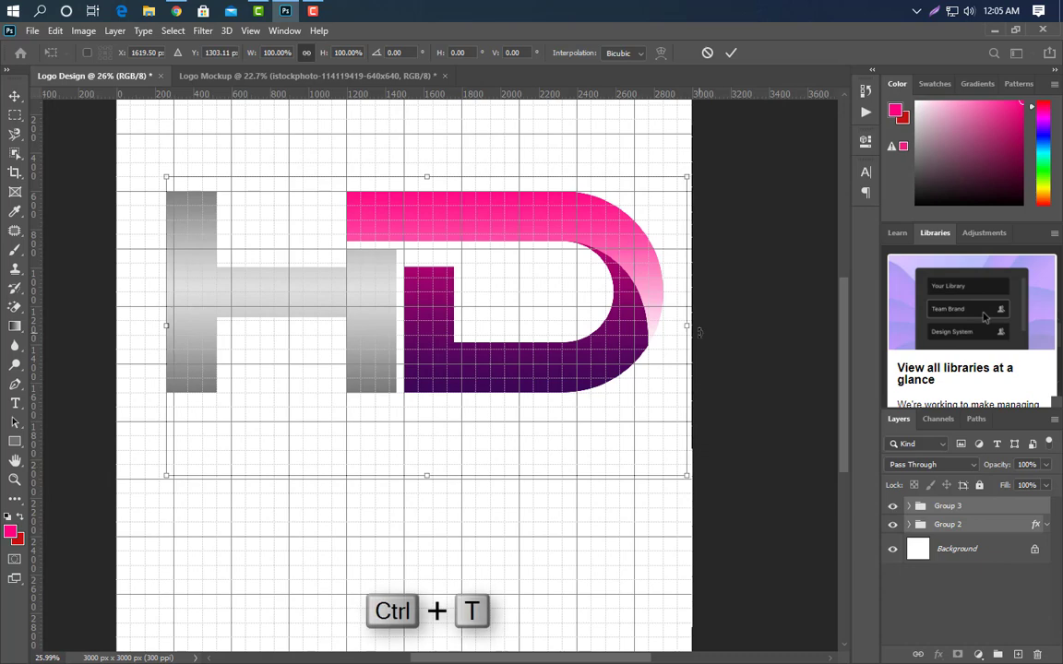
pyautogui.moveTo(687, 327); pyautogui.dragTo(656, 316)
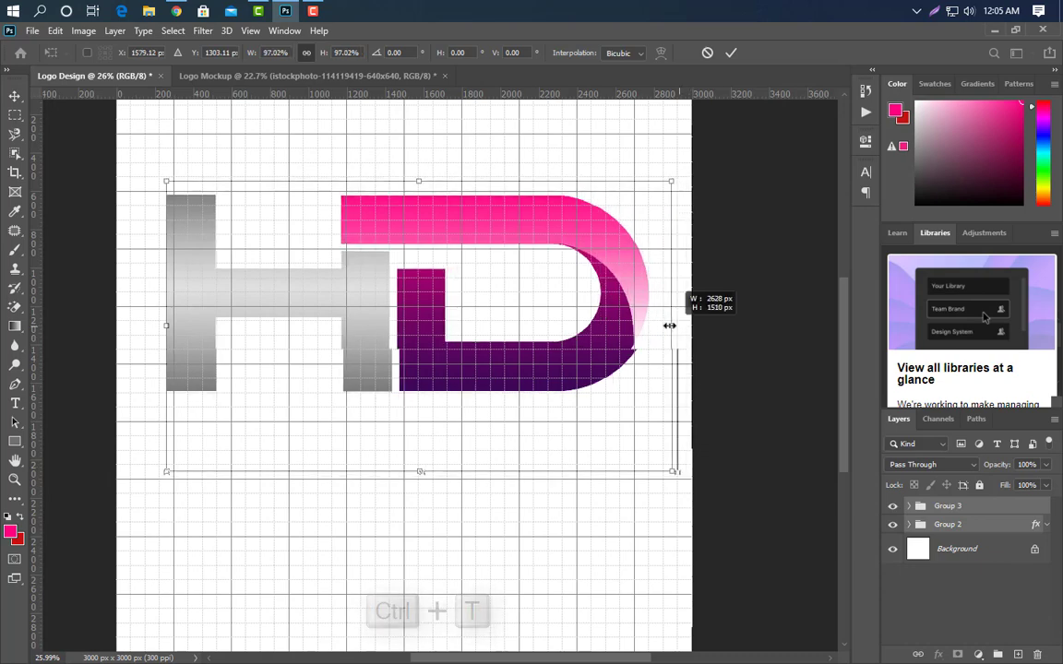
pyautogui.click(731, 56)
# - Draw a large pink rectangle across the upper canvas and move it beneath the HD logo layers
pyautogui.click(13, 443)
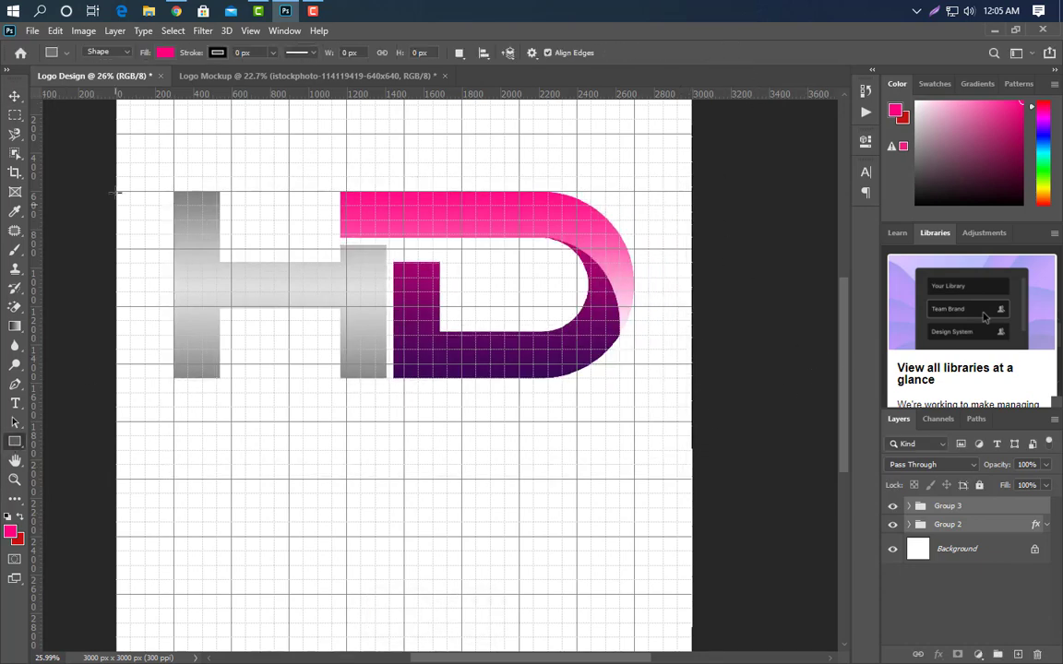
pyautogui.moveTo(130, 134); pyautogui.dragTo(606, 431)
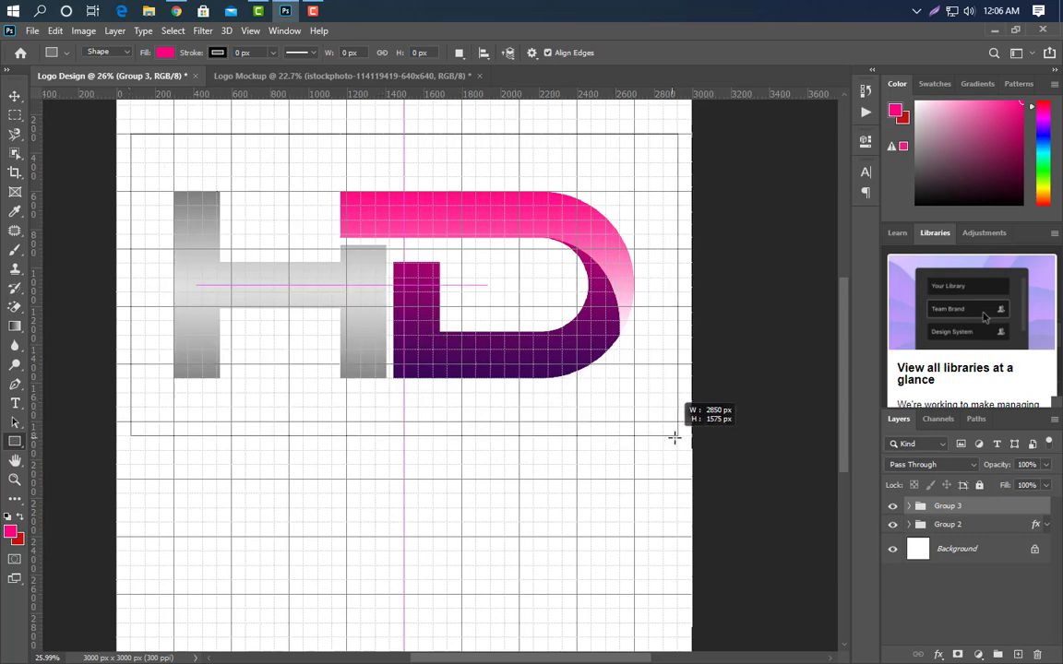
pyautogui.moveTo(606, 431); pyautogui.dragTo(678, 435)
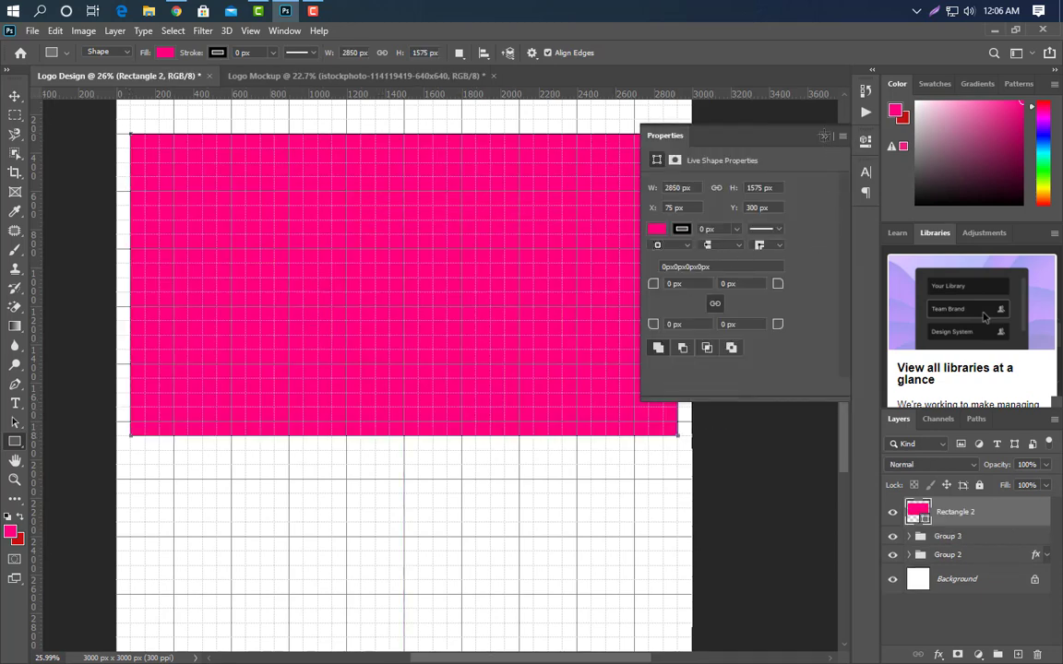
pyautogui.click(823, 136)
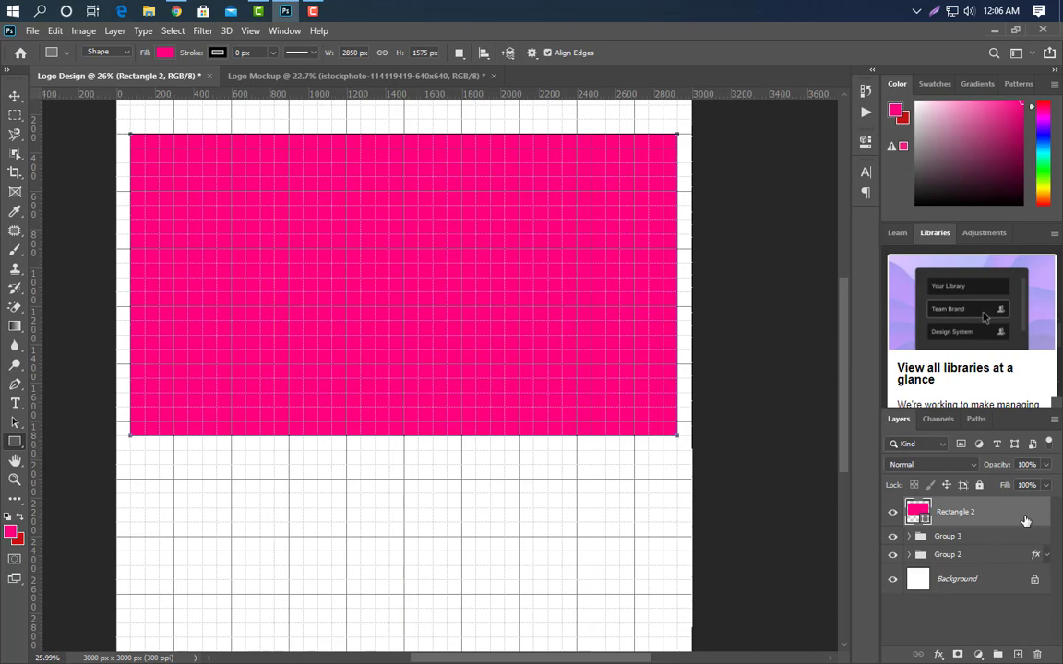
pyautogui.moveTo(1025, 521); pyautogui.dragTo(978, 564)
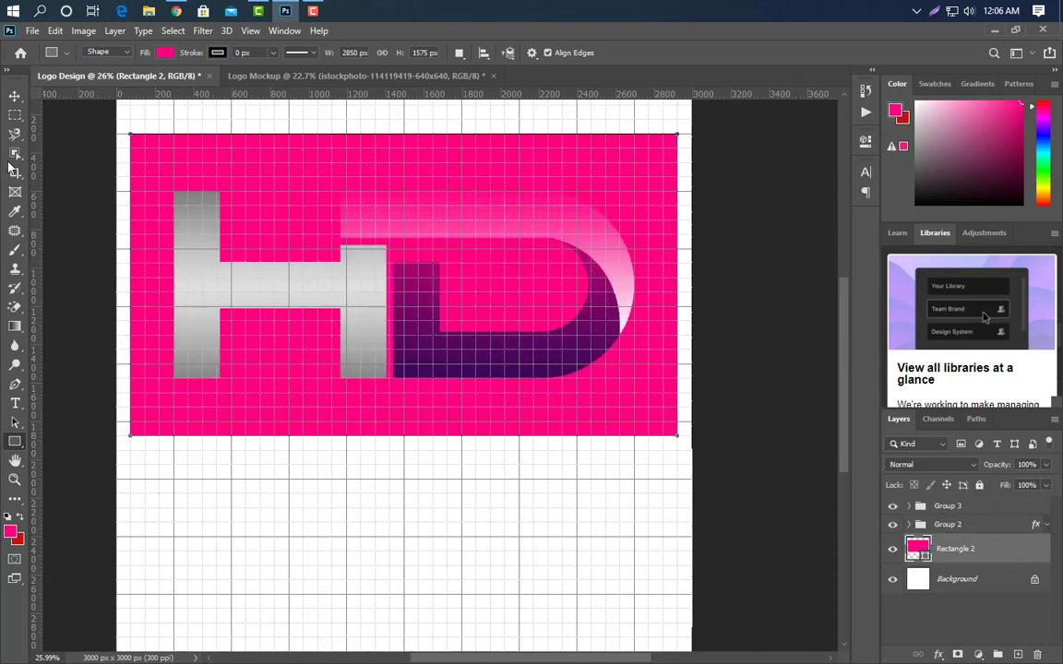
# - Select the H crossbar layer and show Group 2's applied effects
pyautogui.press('v')
pyautogui.click(292, 285)
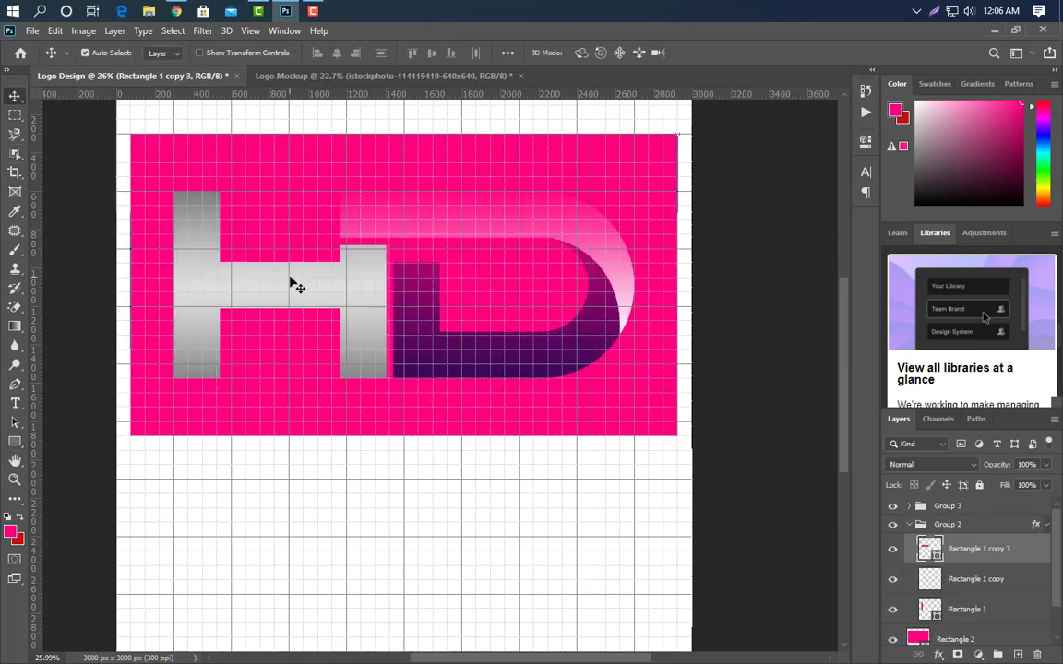
pyautogui.click(1044, 525)
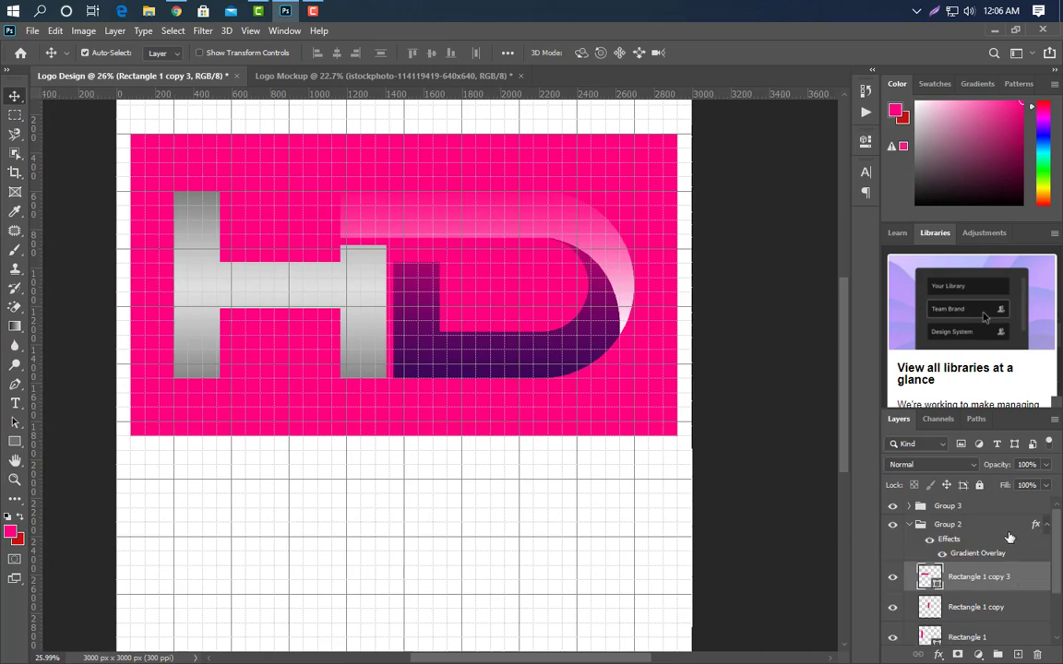
# - Copy Group 2's layer style and paste it onto the pink Rectangle 2 layer
pyautogui.rightClick(989, 532)
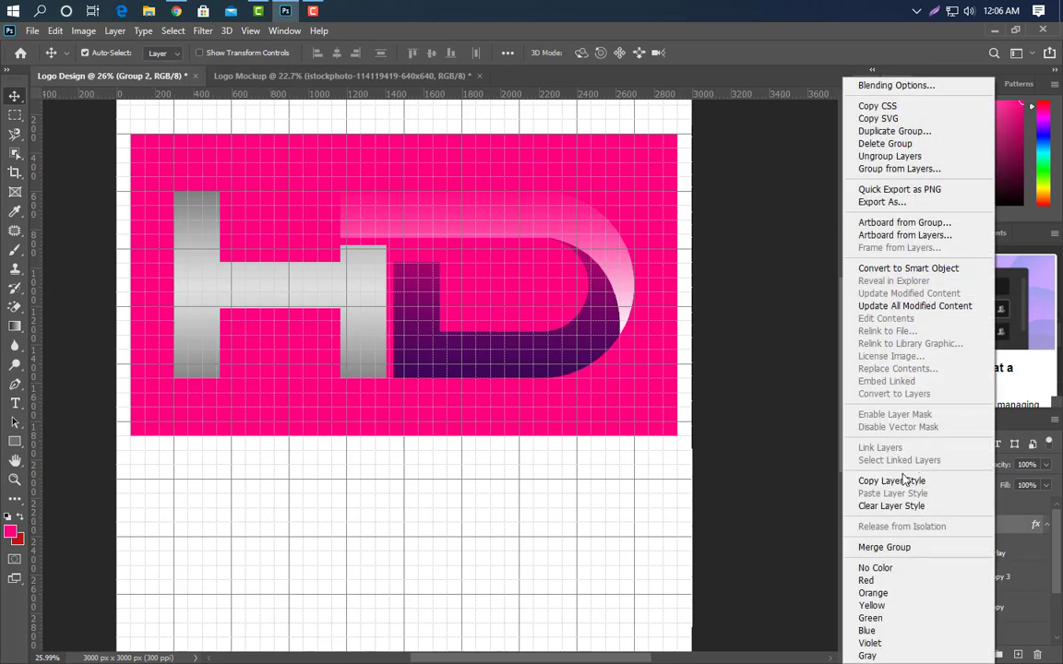
pyautogui.click(904, 478)
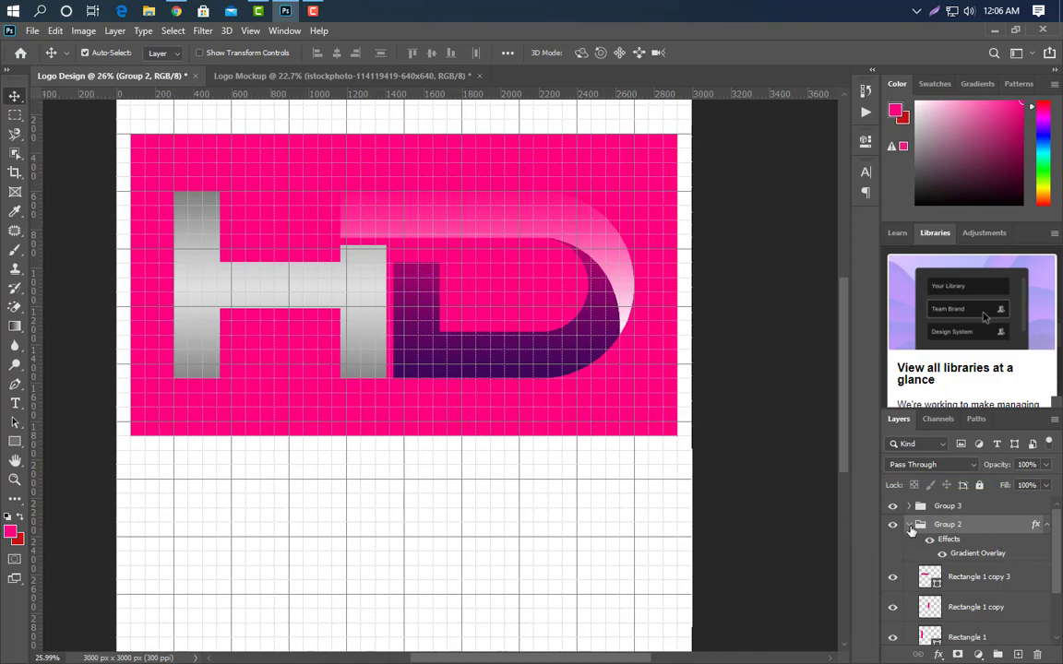
pyautogui.click(910, 525)
pyautogui.click(995, 580)
pyautogui.rightClick(996, 579)
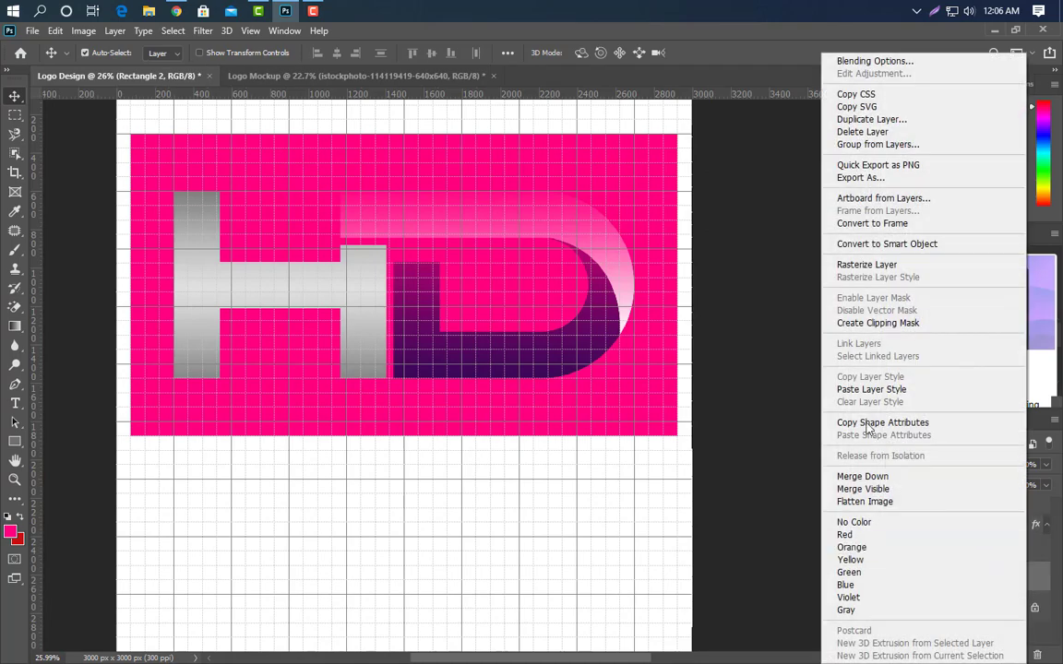
pyautogui.click(863, 390)
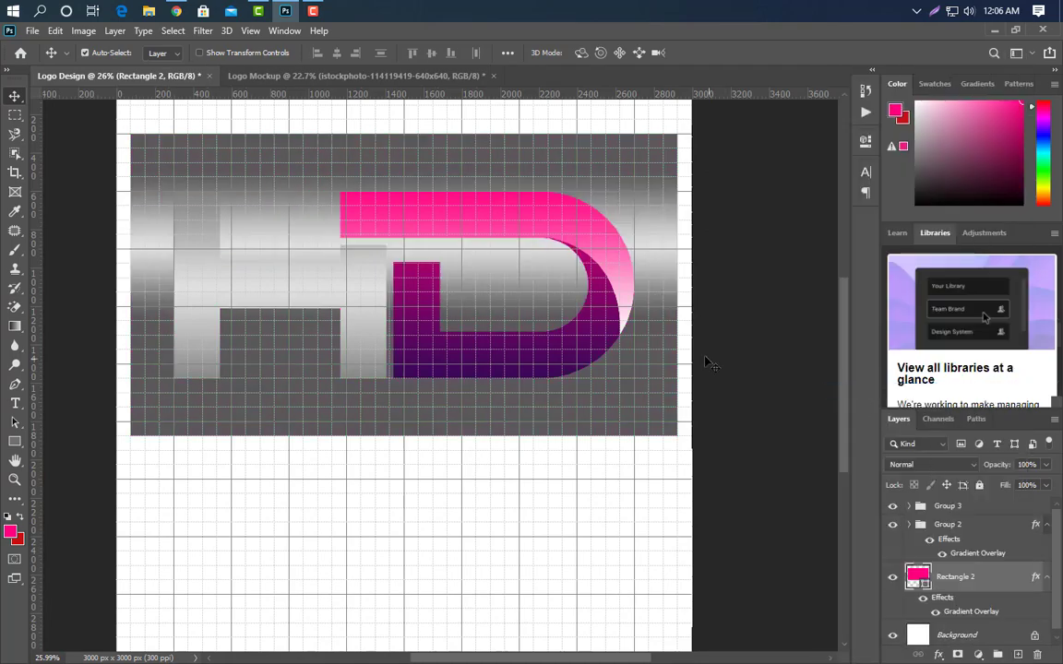
# - Set the rectangle's Gradient Overlay scale to 80%
pyautogui.doubleClick(970, 611)
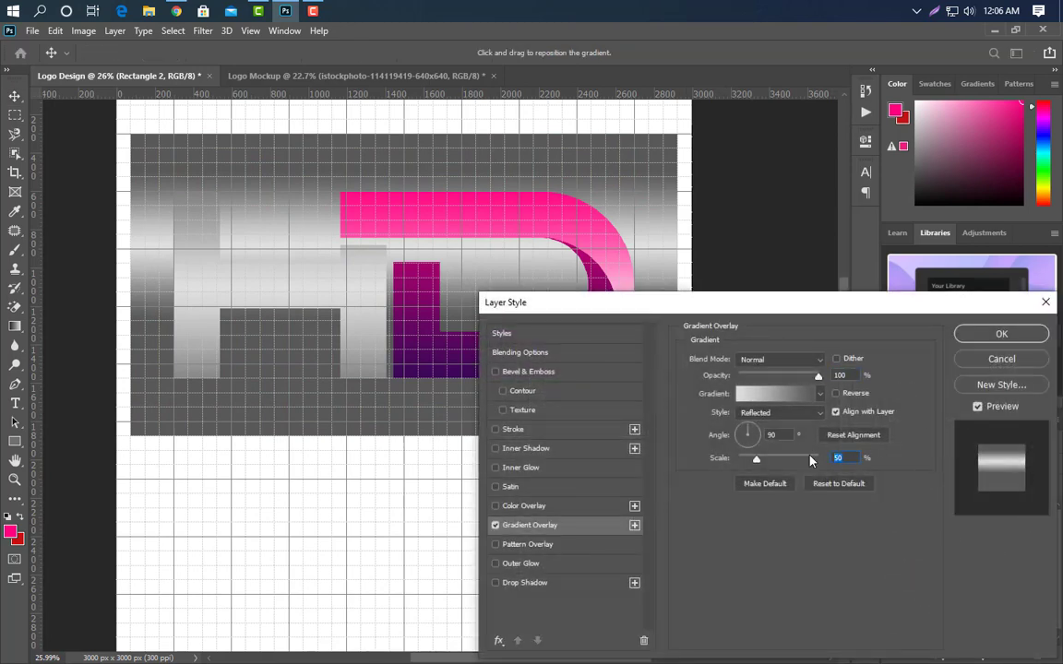
pyautogui.click(811, 458)
pyautogui.write('100')
pyautogui.moveTo(333, 257); pyautogui.dragTo(328, 288)
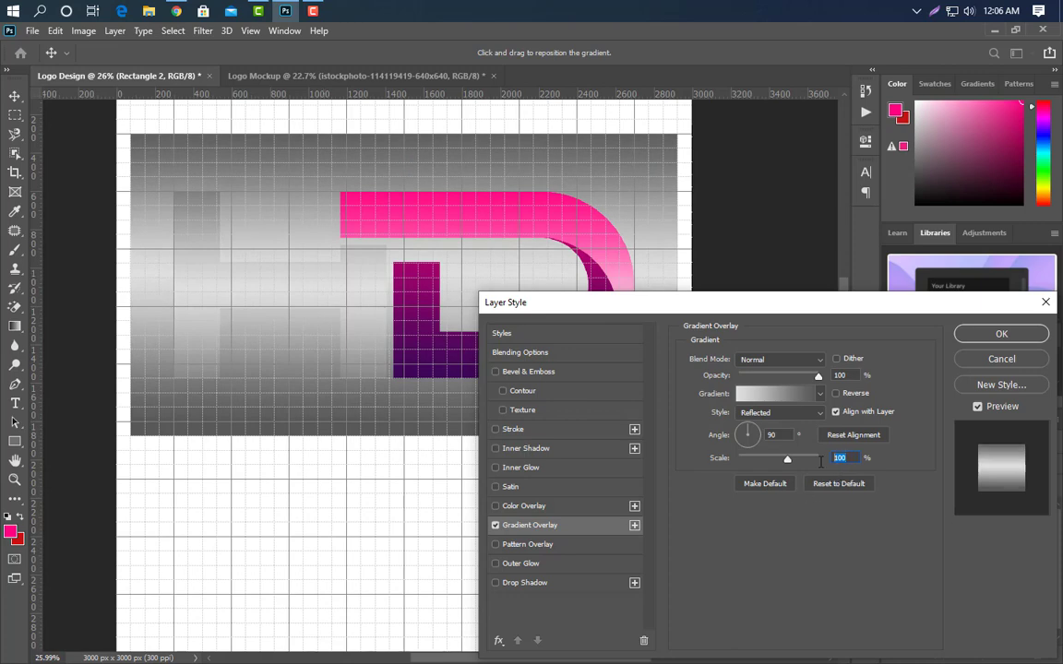
pyautogui.write('80')
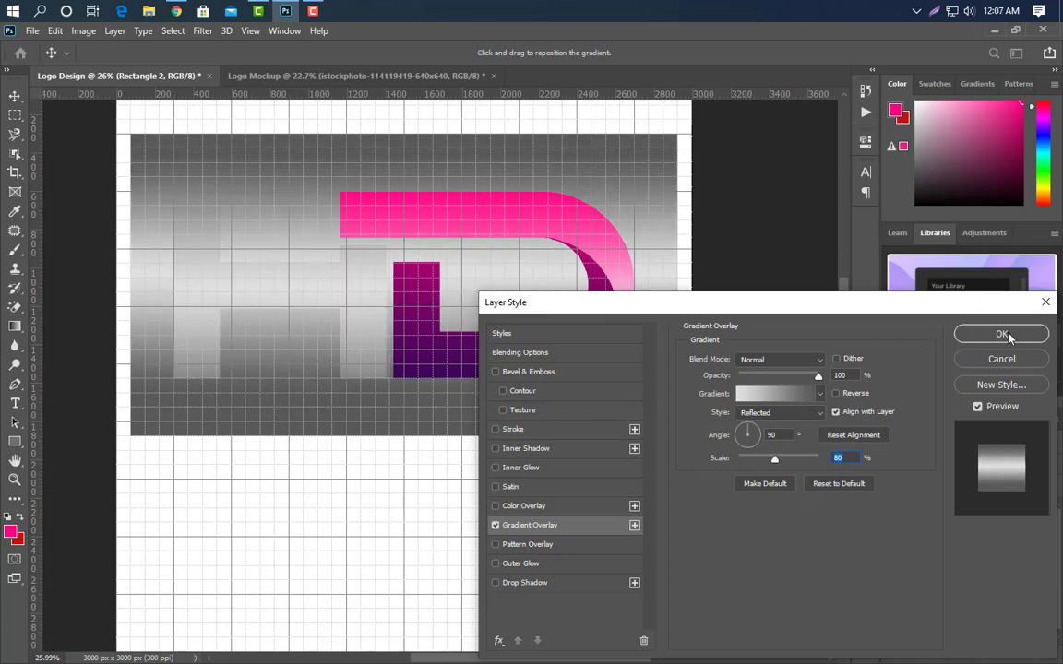
pyautogui.click(1004, 335)
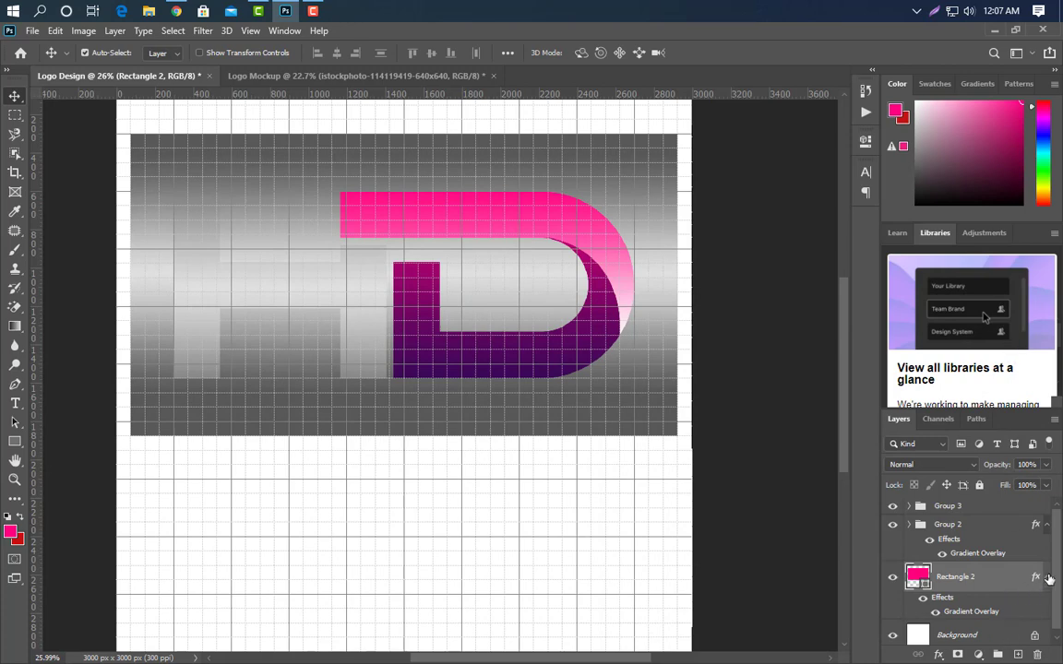
pyautogui.click(1049, 577)
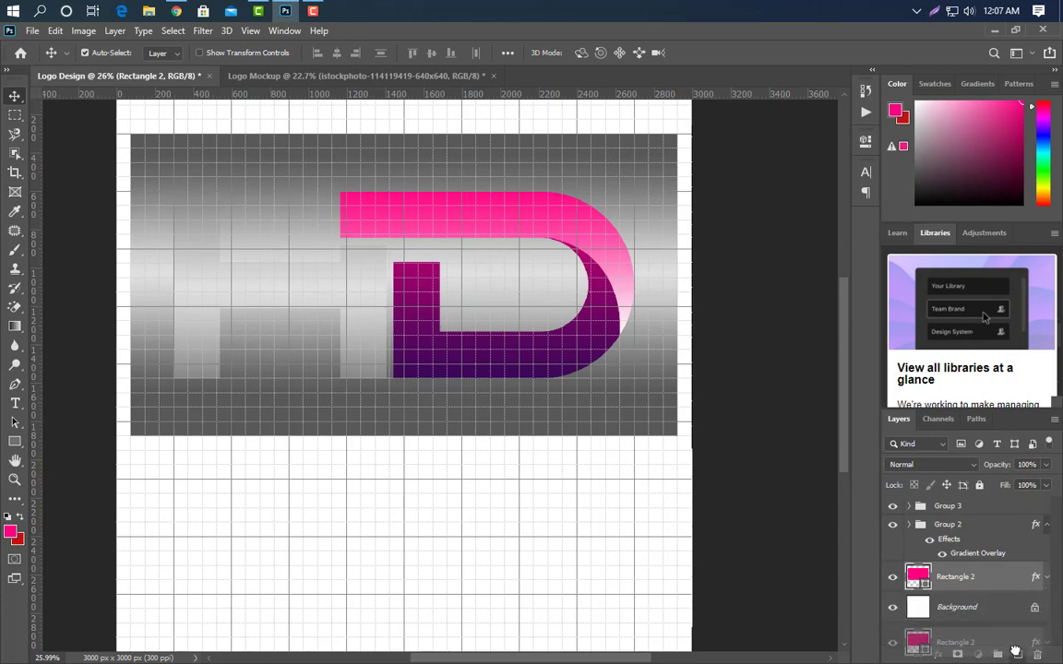
# - Duplicate the gradient rectangle and shrink the copy inward from all four edges
pyautogui.hotkey('ctrl', 'j')
pyautogui.hotkey('ctrl', 't')
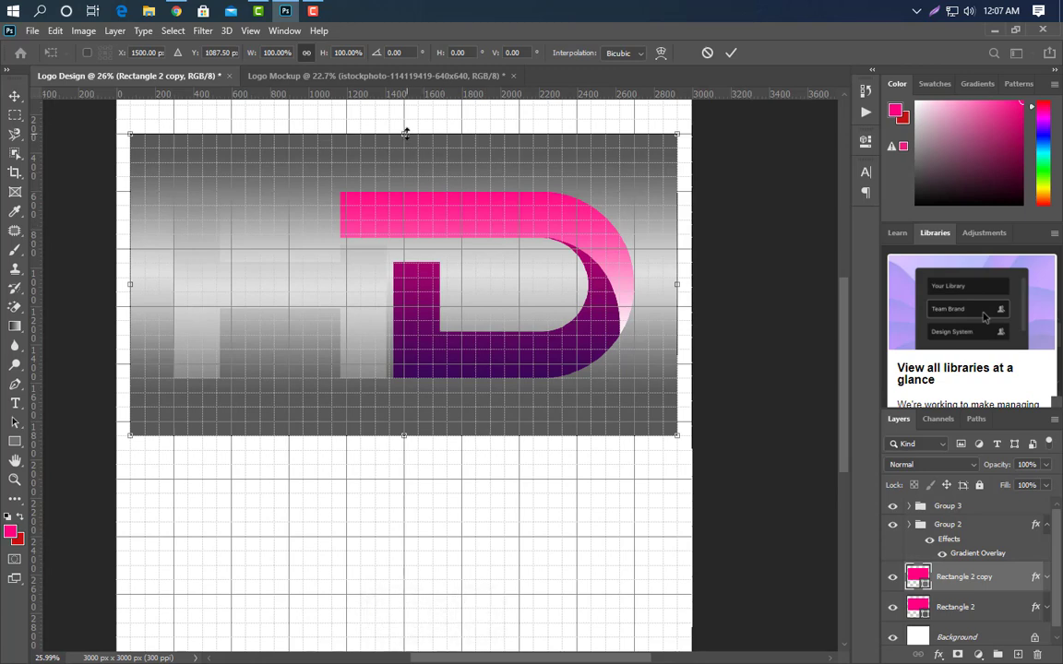
pyautogui.moveTo(406, 136); pyautogui.dragTo(407, 177)
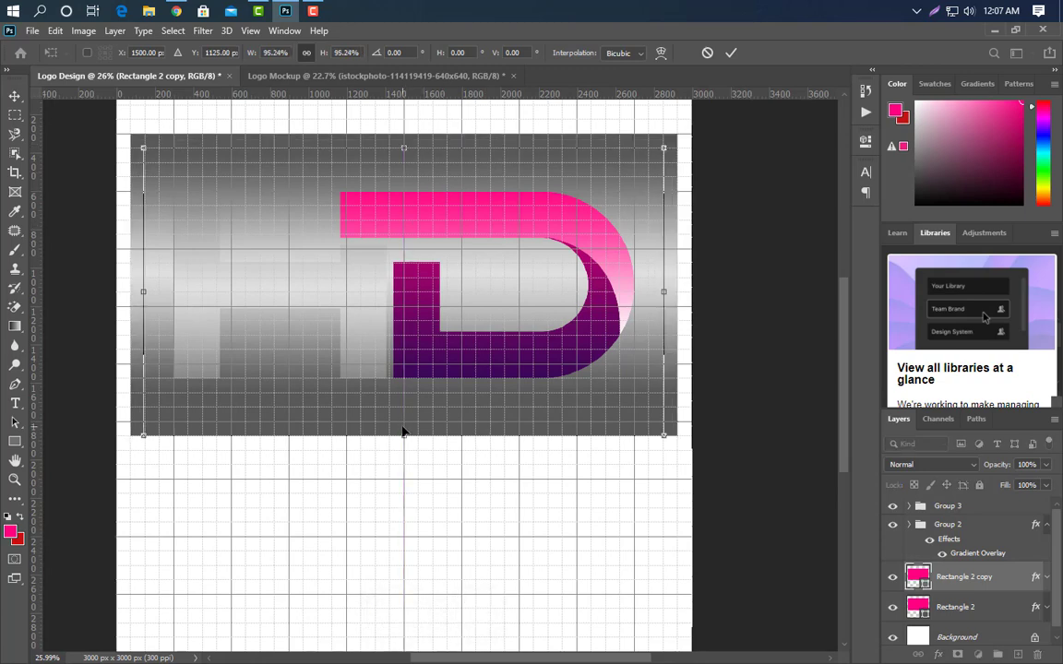
pyautogui.moveTo(404, 435); pyautogui.dragTo(403, 422)
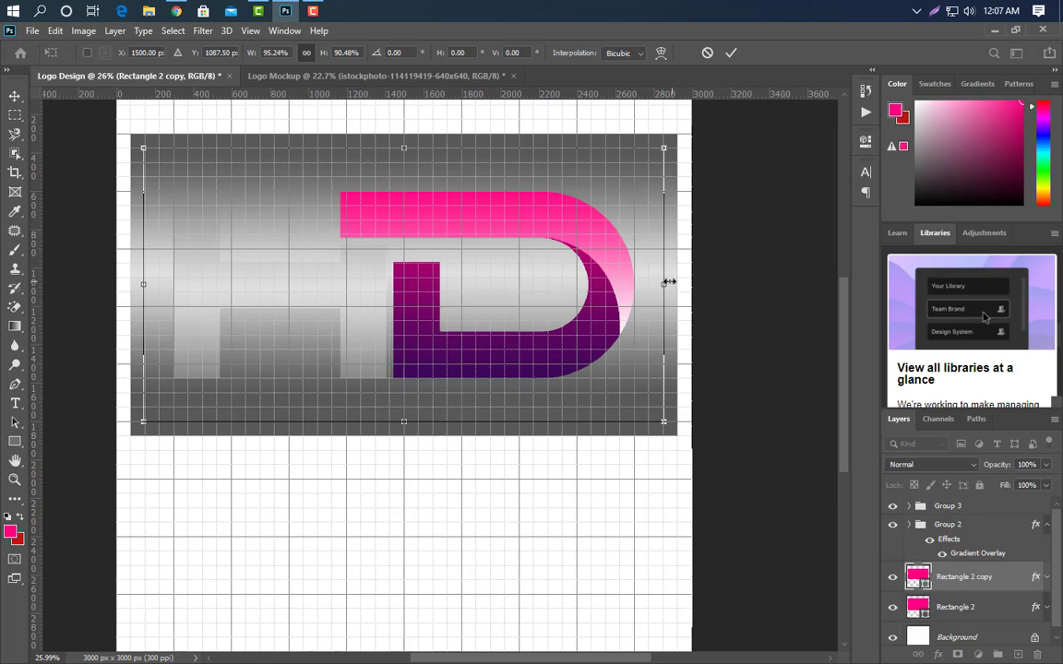
pyautogui.moveTo(669, 281); pyautogui.dragTo(663, 282)
pyautogui.moveTo(138, 291); pyautogui.dragTo(145, 288)
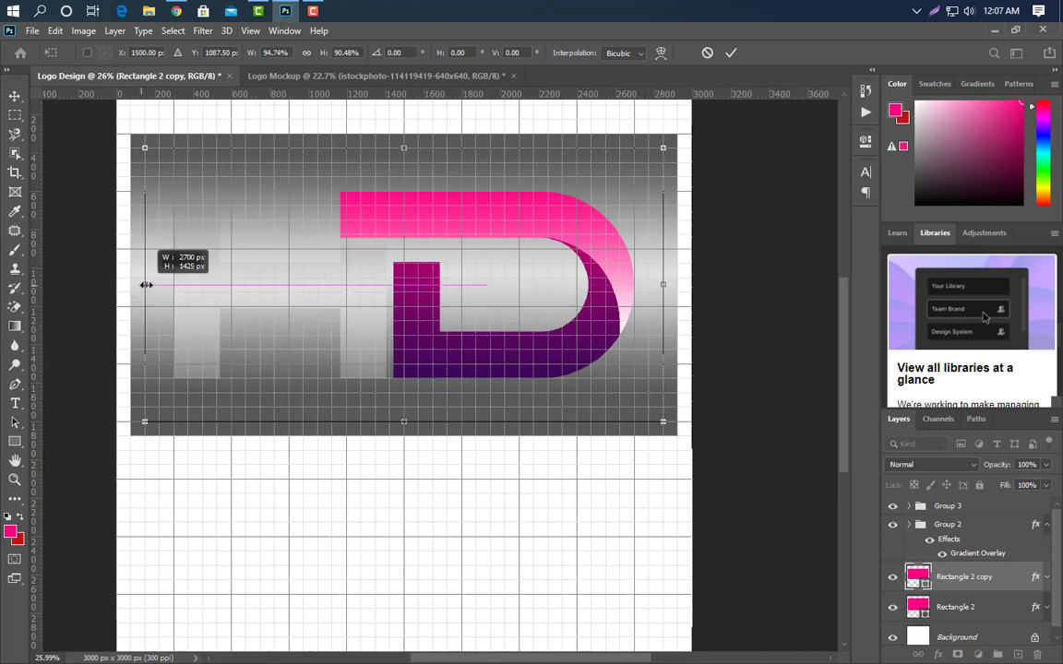
pyautogui.click(731, 53)
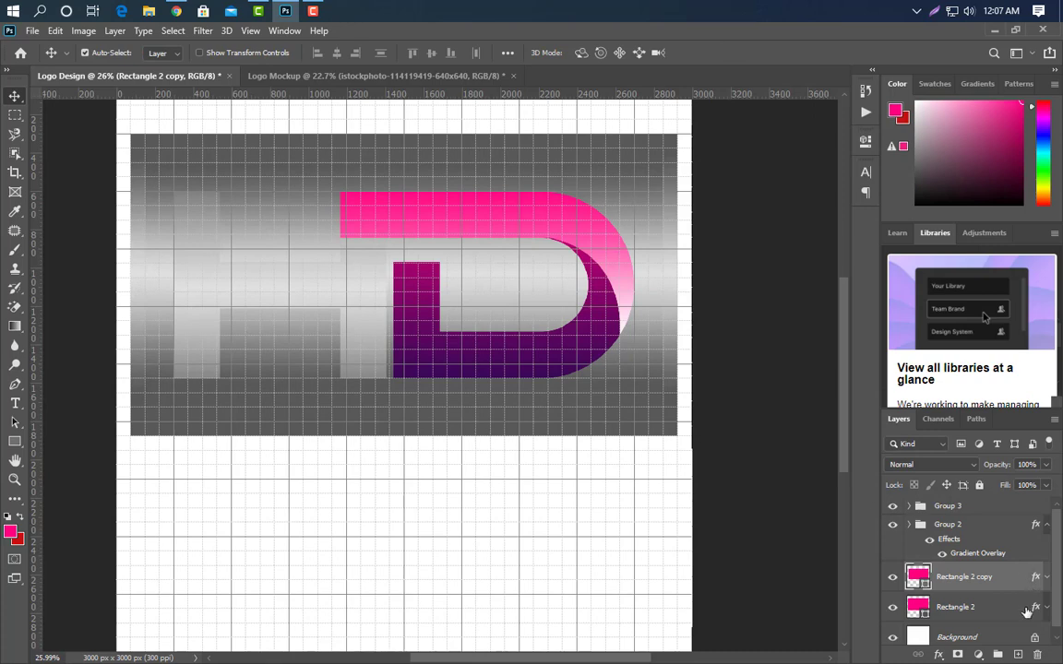
# - Turn on Reverse in the copy's Gradient Overlay
pyautogui.click(1047, 577)
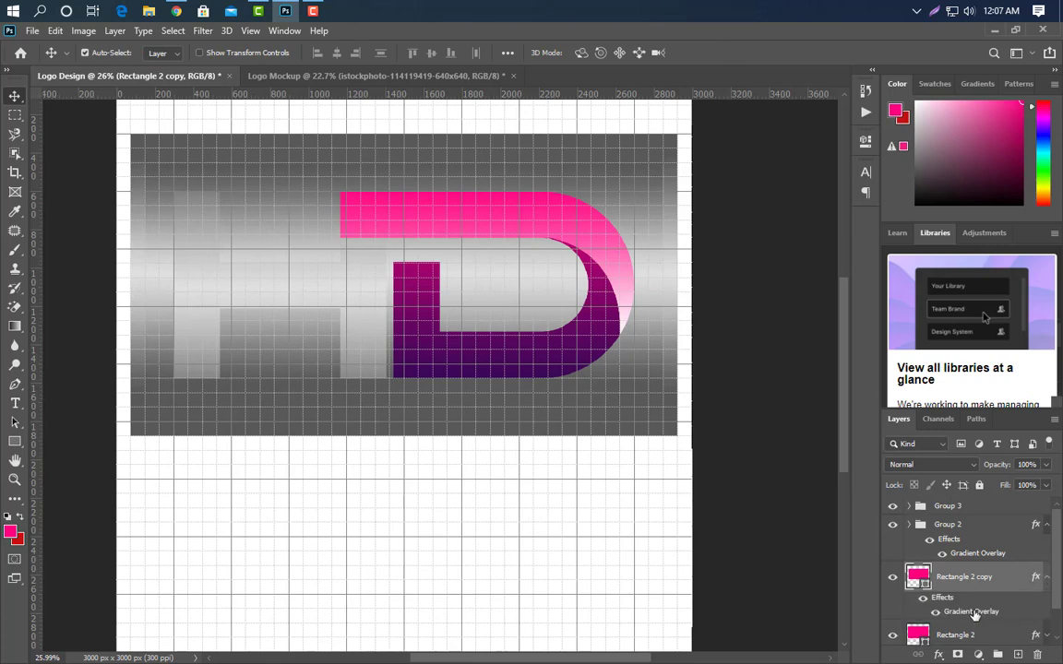
pyautogui.doubleClick(971, 612)
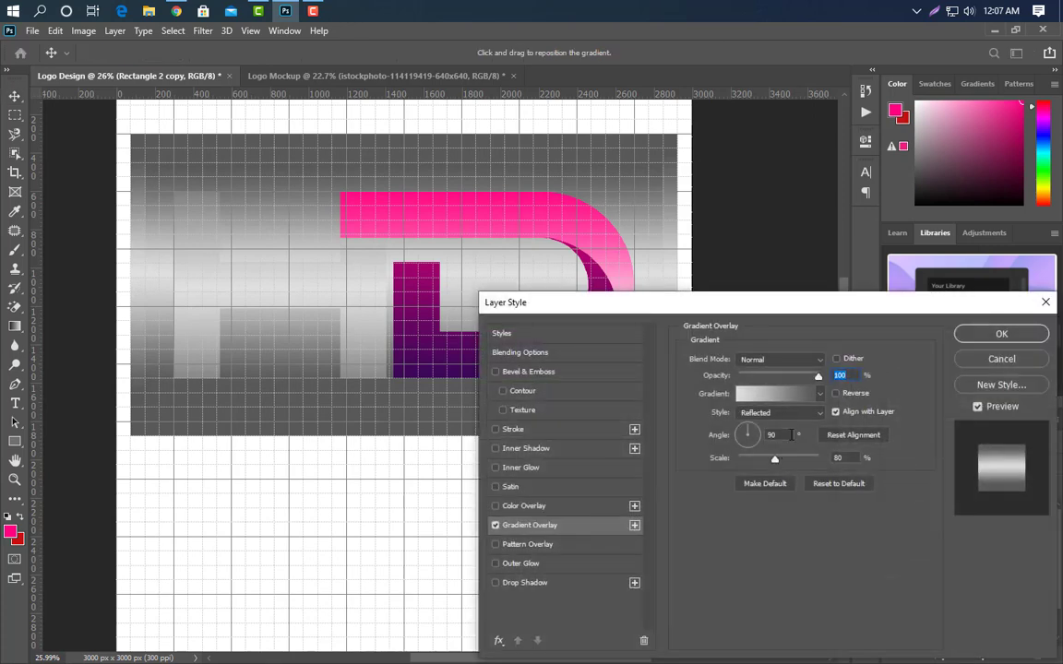
pyautogui.click(836, 394)
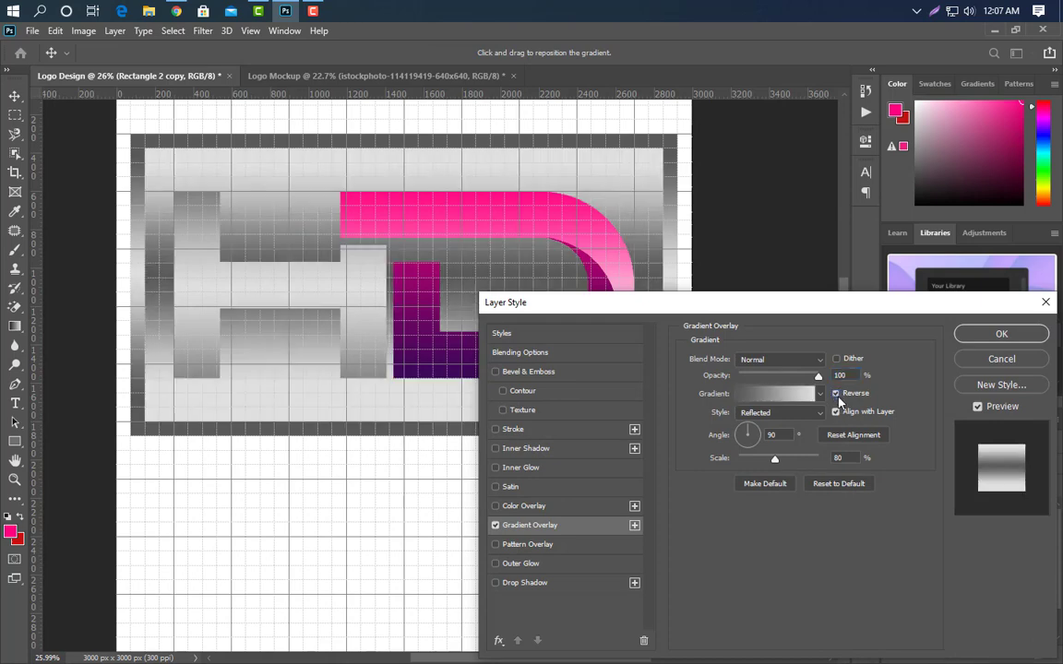
# - Apply the reversed gradient, then duplicate the inner rectangle and pull in its right and top edges
pyautogui.click(1024, 338)
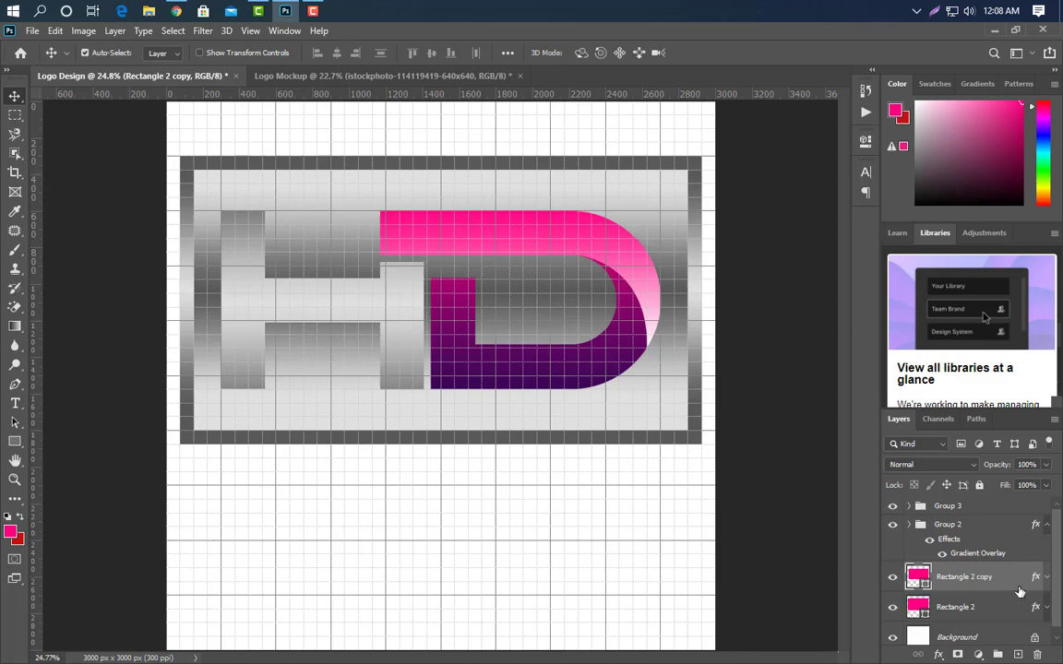
pyautogui.hotkey('ctrl', 'j')
pyautogui.scroll(5, 683, 210)
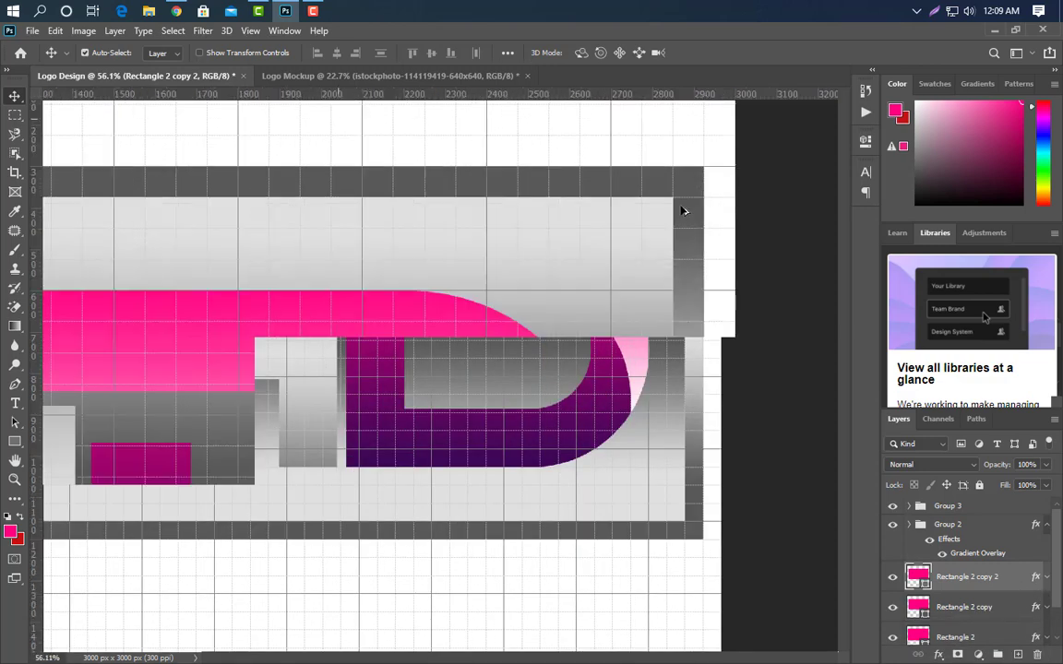
pyautogui.scroll(3, 683, 210)
pyautogui.hotkey('ctrl', 't')
pyautogui.scroll(3, 683, 221)
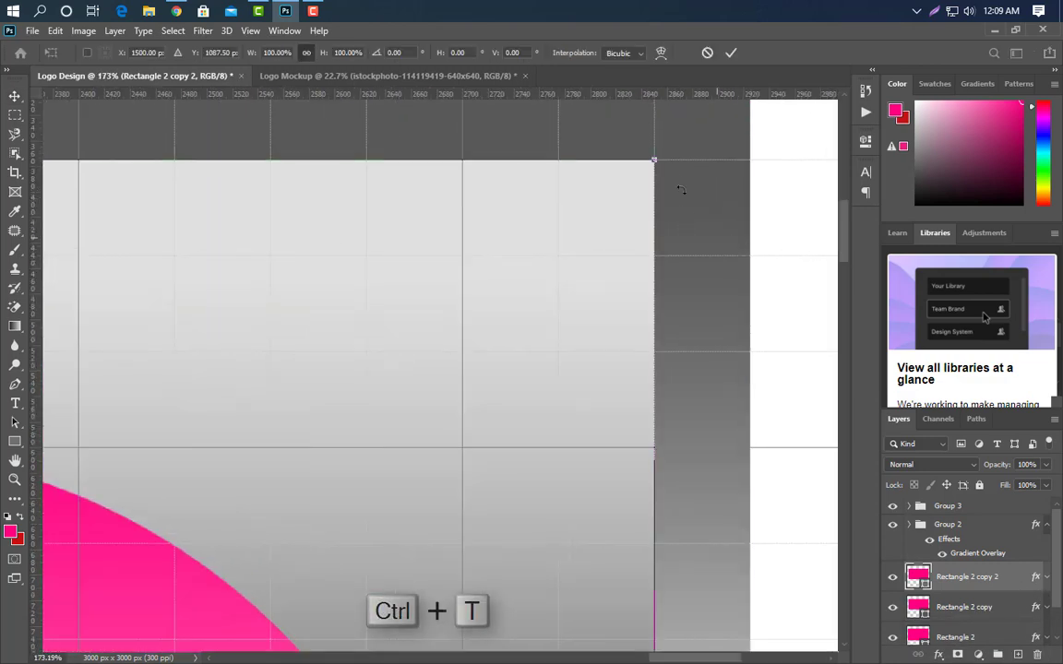
pyautogui.moveTo(657, 246); pyautogui.dragTo(606, 251)
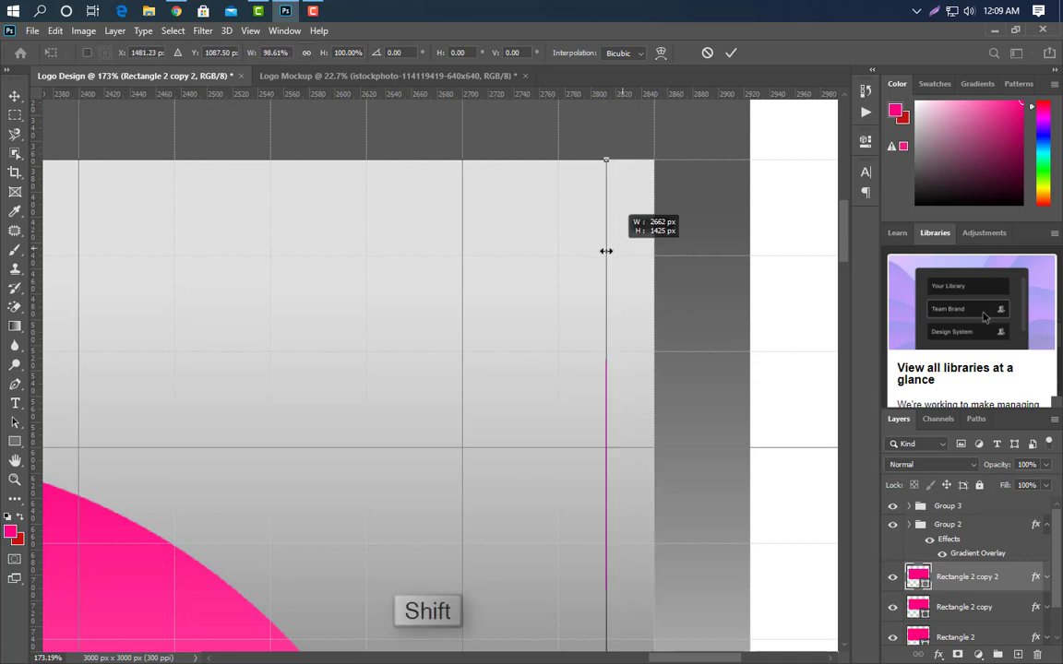
pyautogui.moveTo(526, 161); pyautogui.dragTo(530, 211)
pyautogui.click(733, 54)
# - Clear the current selection
pyautogui.scroll(-5, 701, 338)
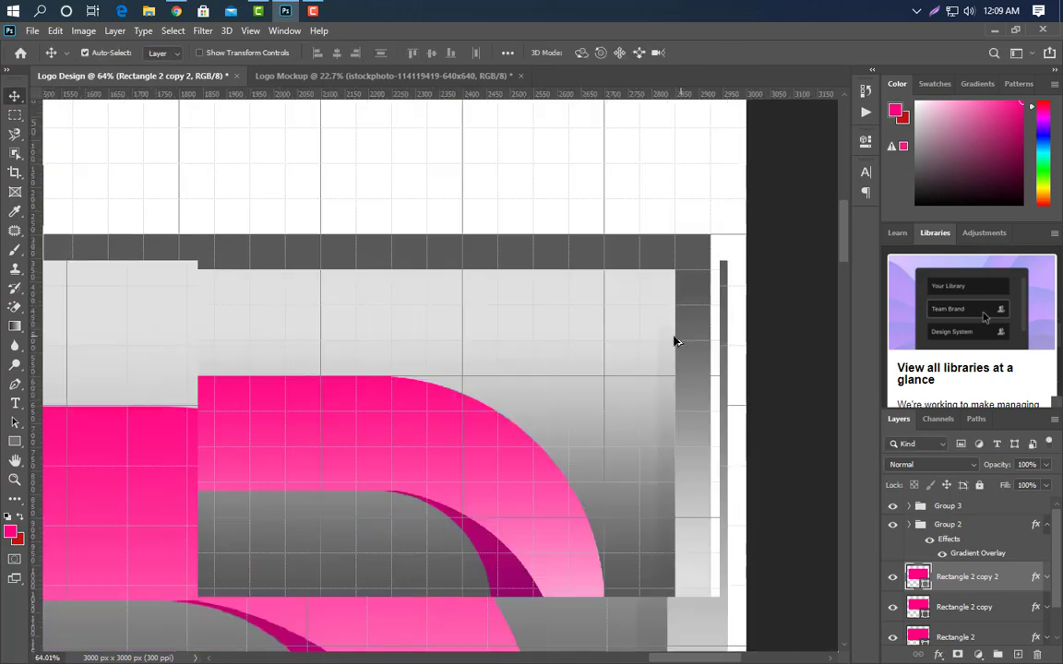
pyautogui.scroll(-4, 676, 340)
pyautogui.press('ctrl')
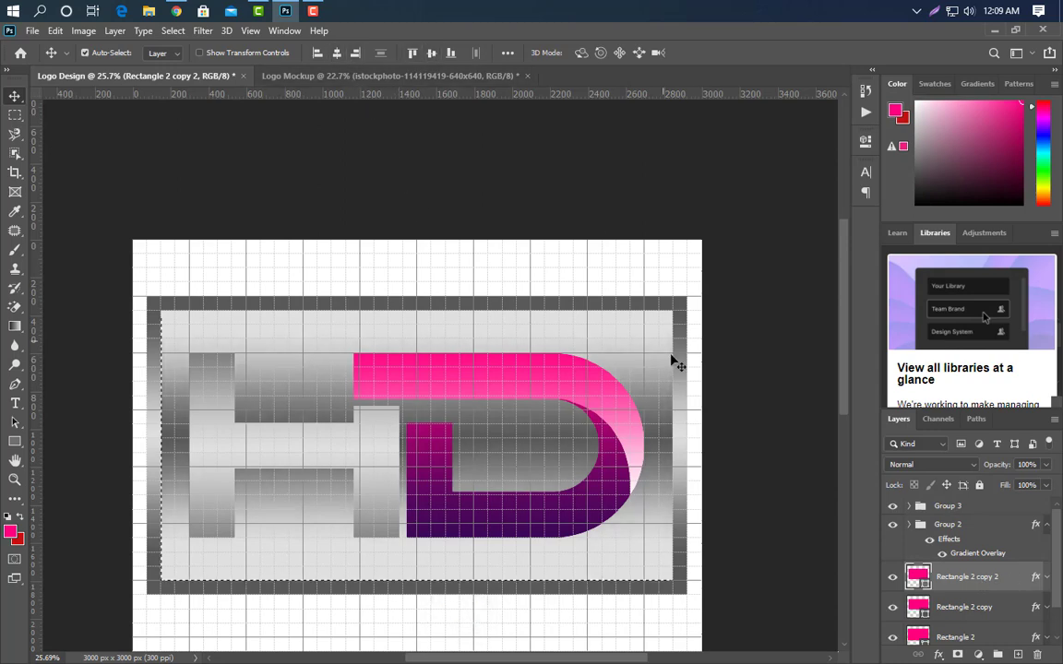
pyautogui.hotkey('ctrl', 'd')
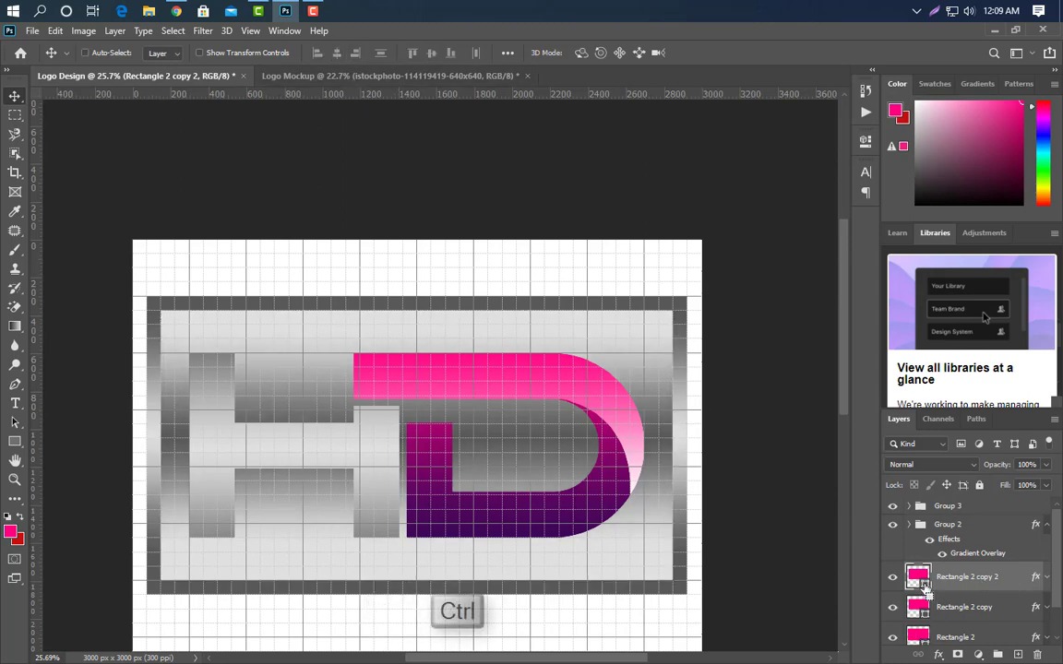
# - Load the smallest rectangle's outline as a selection, delete that layer, then rasterize and hollow the inner rectangle
pyautogui.keyDown('ctrl'); pyautogui.click(919, 579); pyautogui.keyUp('ctrl')
pyautogui.moveTo(923, 583); pyautogui.dragTo(1021, 655)
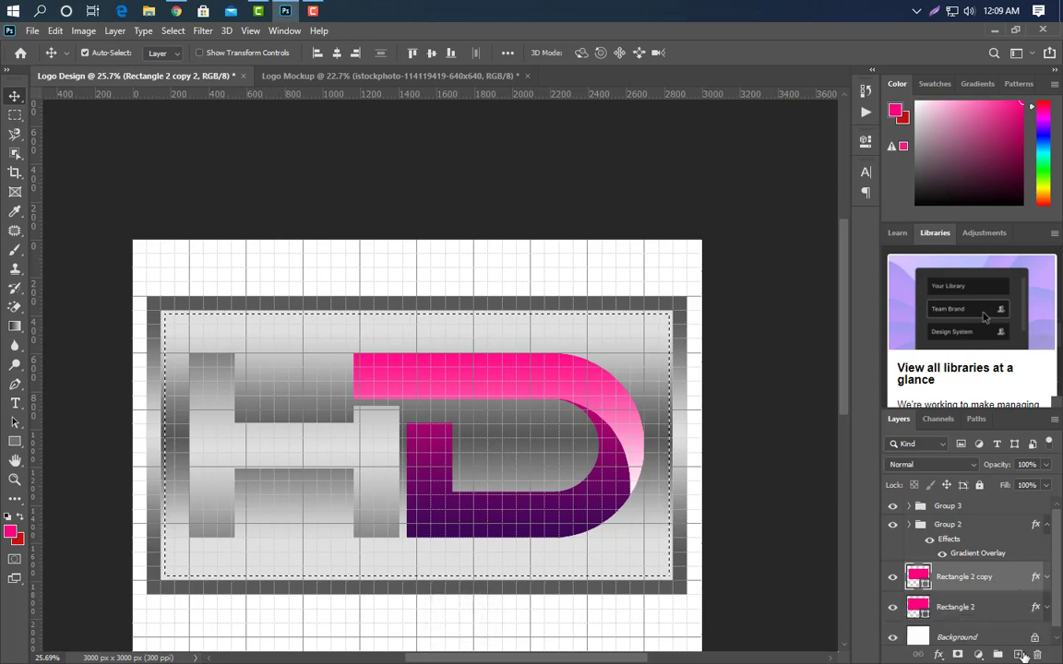
pyautogui.rightClick(978, 577)
pyautogui.click(847, 265)
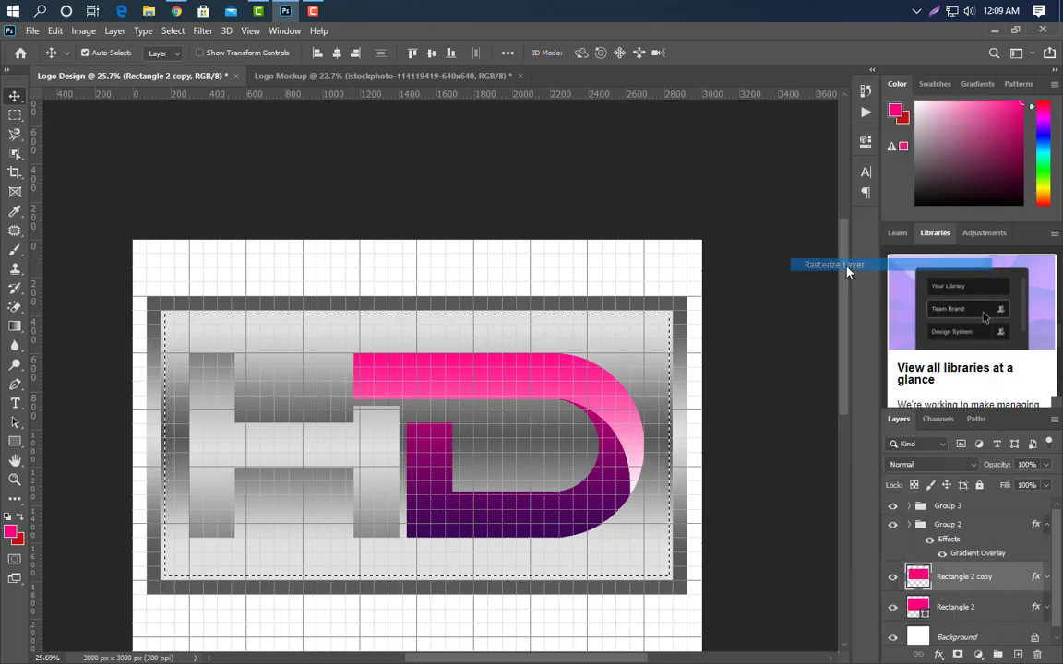
pyautogui.press('Delete')
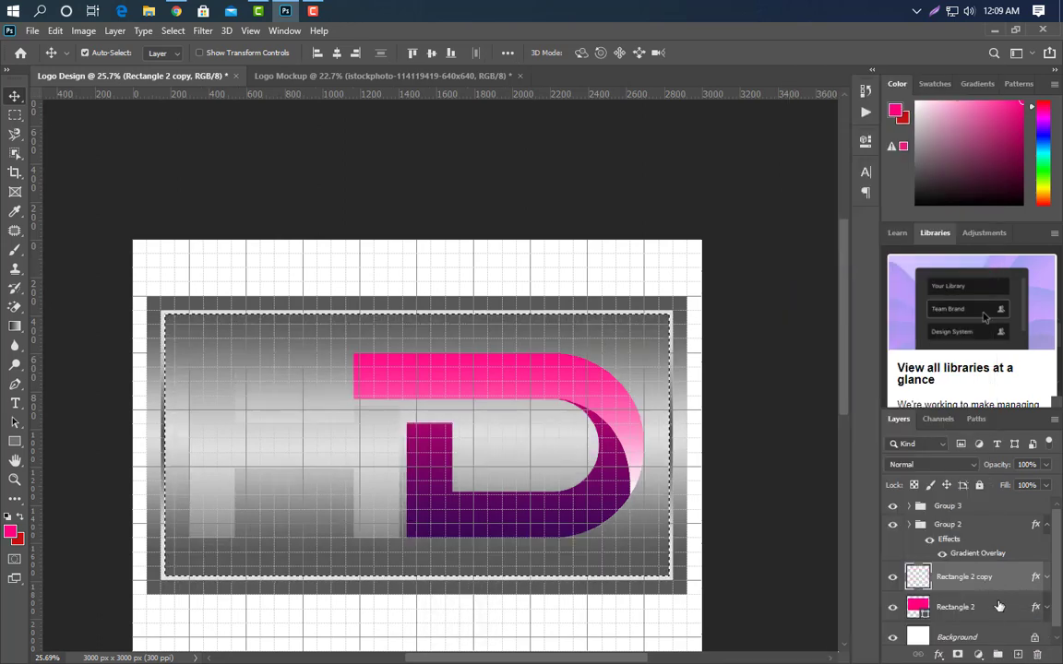
# - Rasterize the original gradient rectangle, delete its selected centre, and deselect
pyautogui.click(999, 606)
pyautogui.rightClick(969, 607)
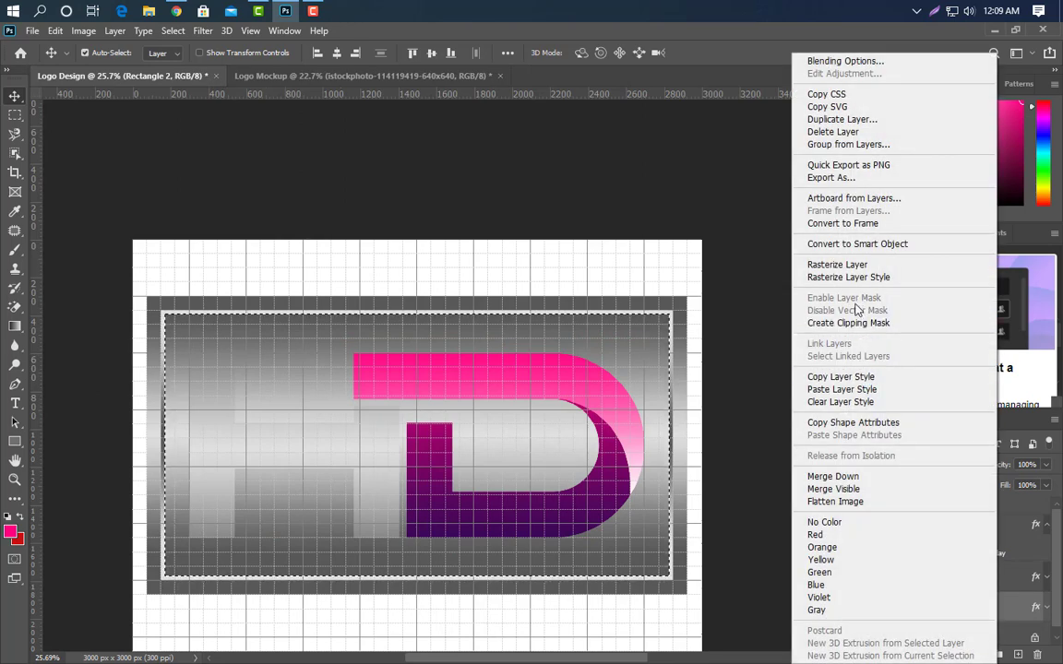
pyautogui.click(835, 264)
pyautogui.press('Delete')
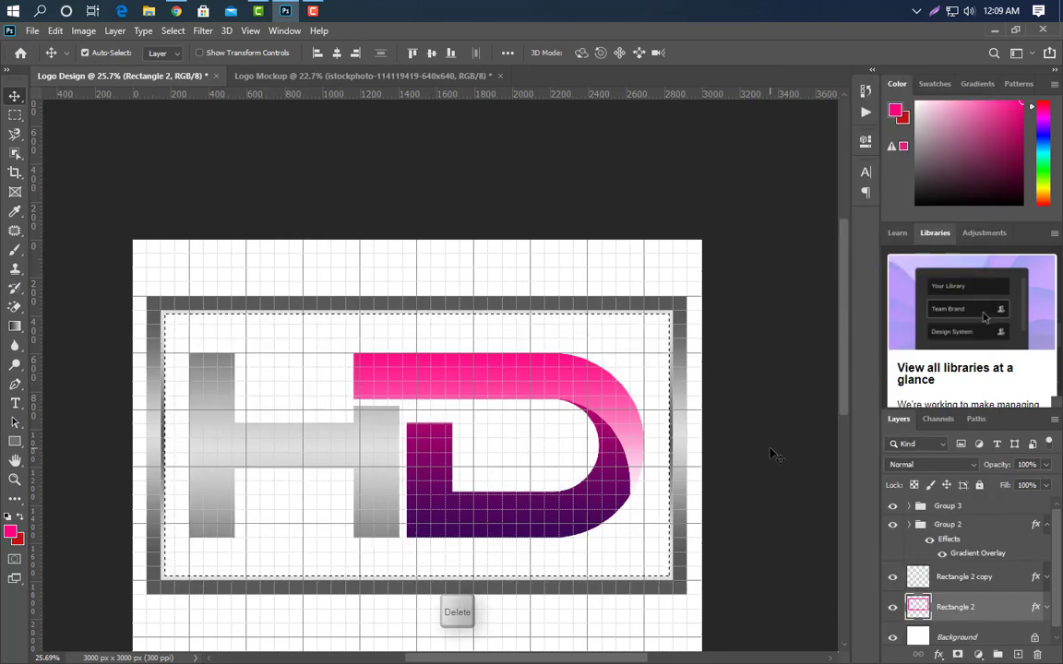
pyautogui.hotkey('ctrl', 'd')
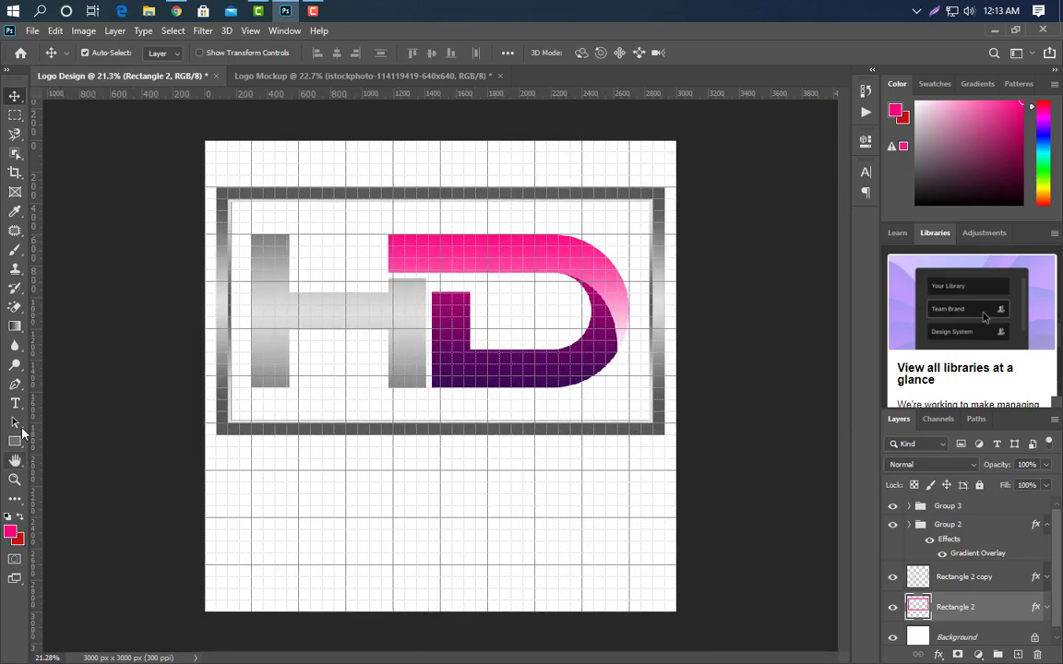
# - Add the text 'HD MOVIE' below the logo
pyautogui.click(15, 404)
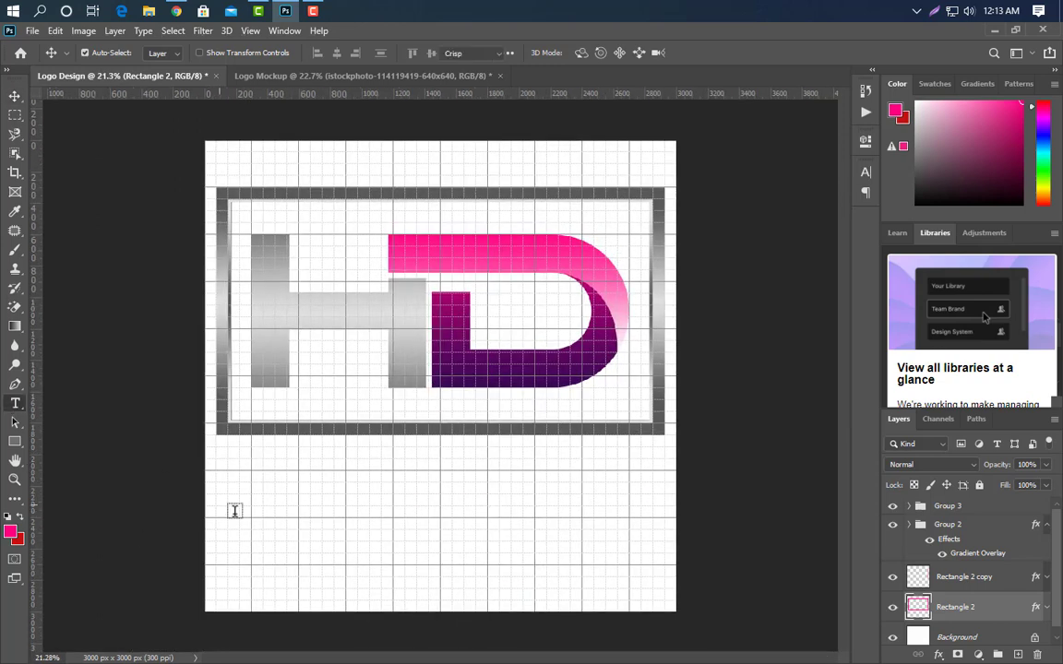
pyautogui.click(214, 515)
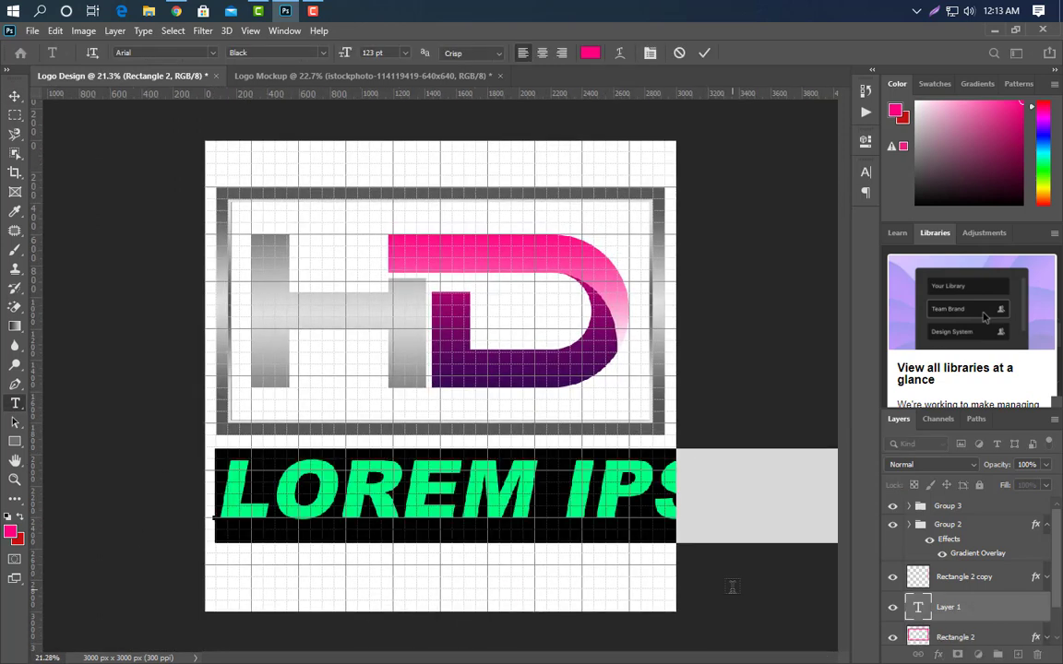
pyautogui.write('HD MOVIE')
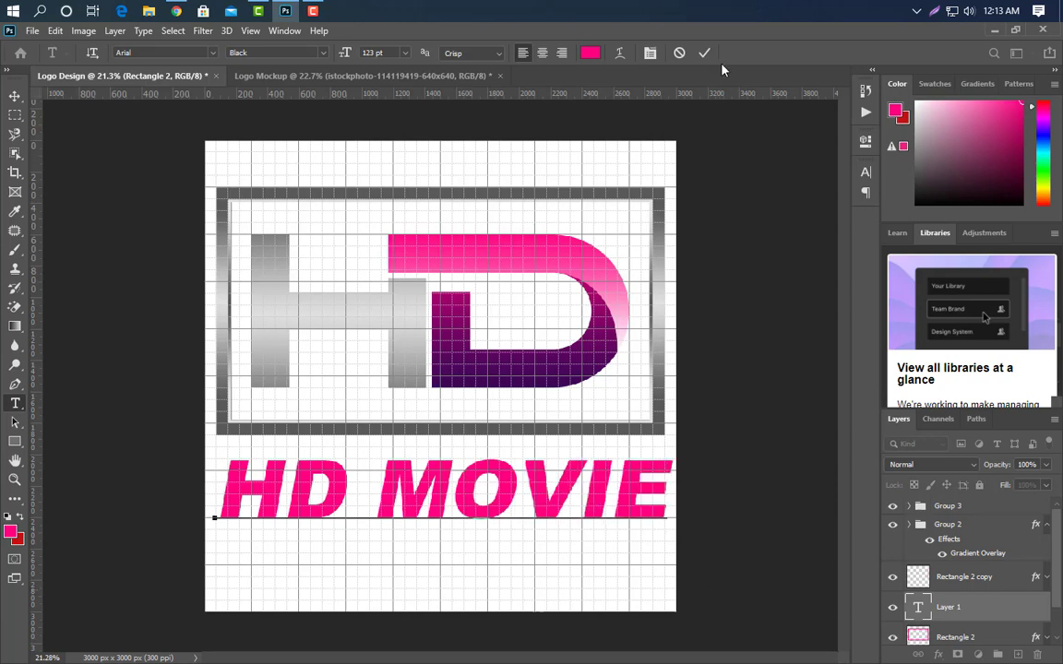
pyautogui.click(704, 53)
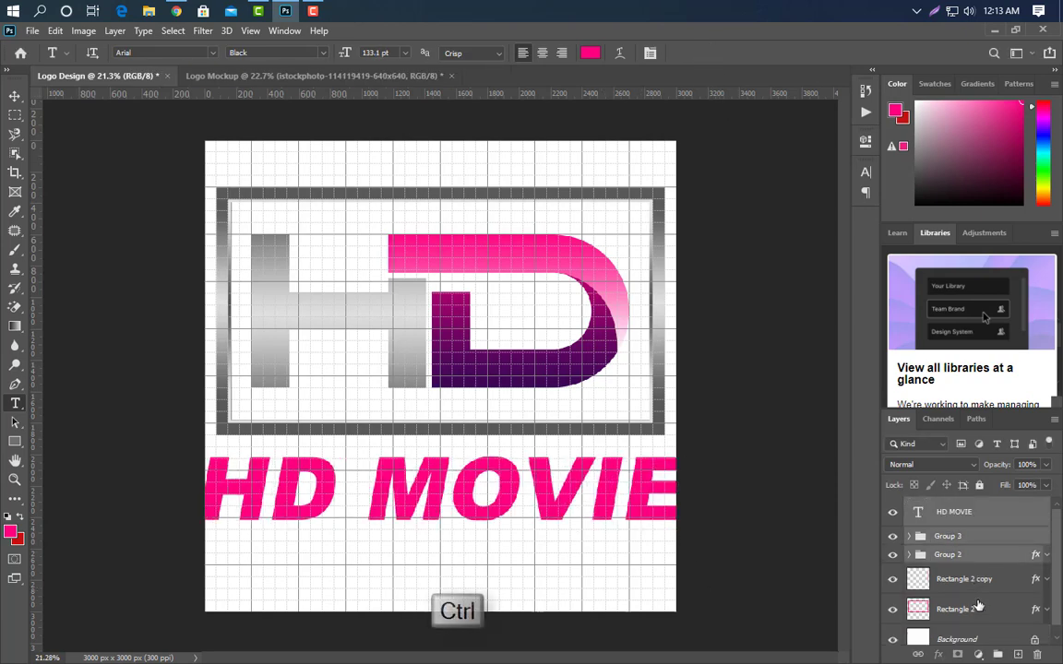
# - Group the logo layers, shrink the group to about 88%, and move it toward the page centre
pyautogui.keyDown('shift'); pyautogui.click(978, 605); pyautogui.keyUp('shift')
pyautogui.hotkey('ctrl', 'g')
pyautogui.hotkey('ctrl', 't')
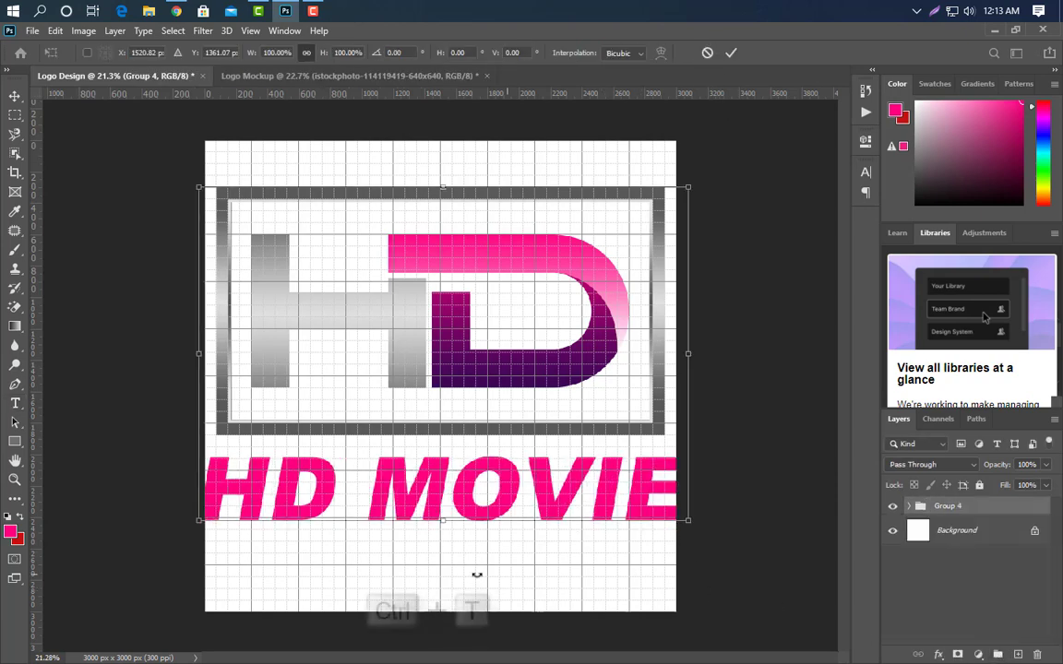
pyautogui.moveTo(444, 520); pyautogui.dragTo(451, 475)
pyautogui.moveTo(436, 208); pyautogui.dragTo(432, 244)
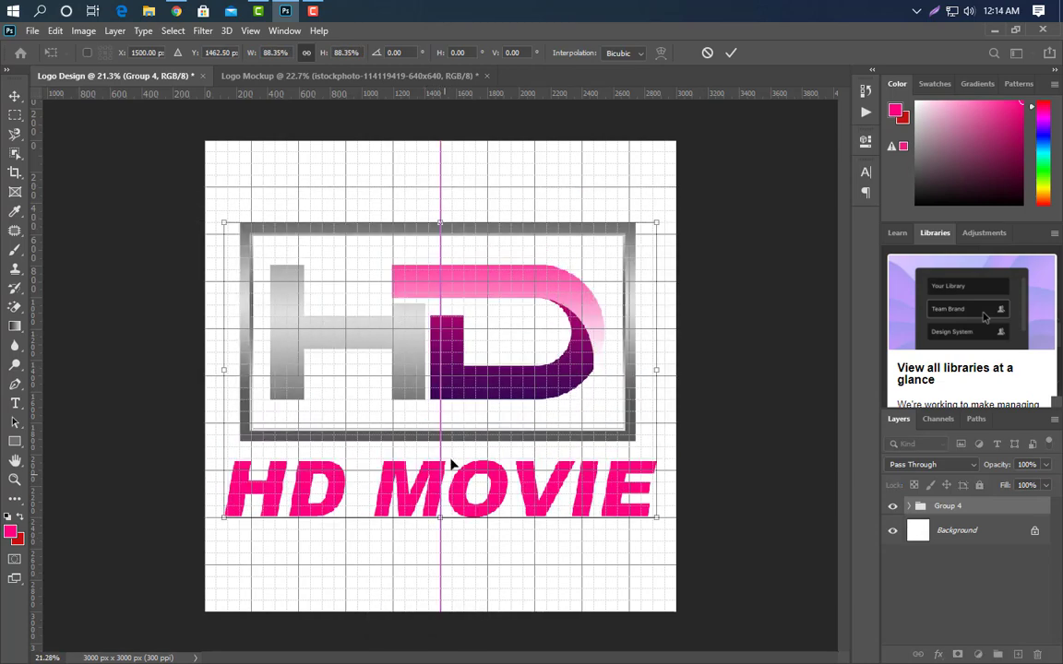
pyautogui.press('Return')
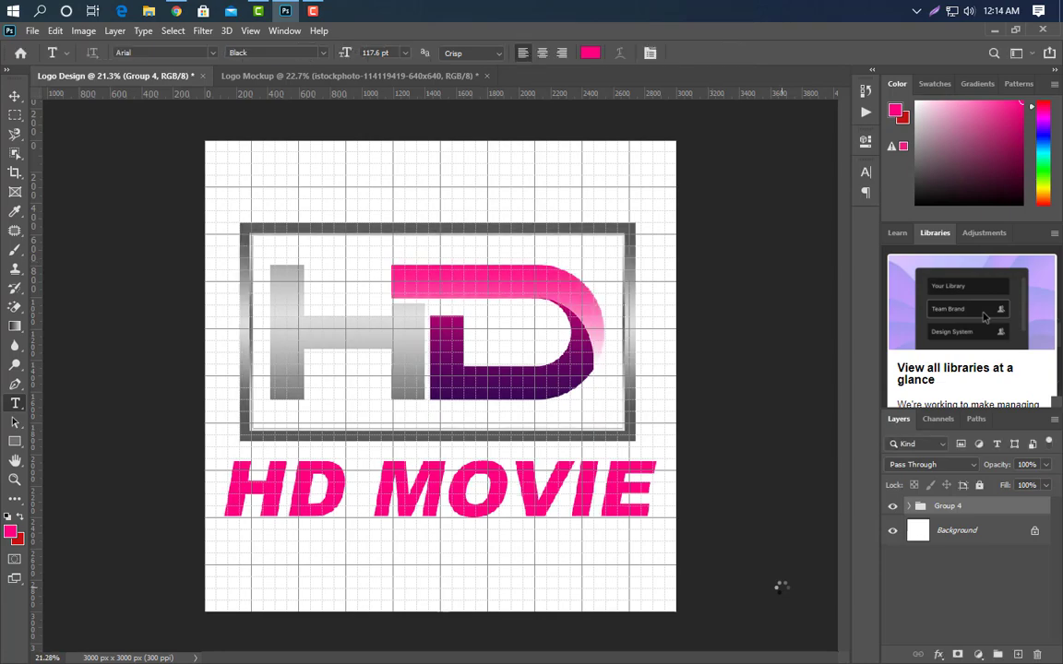
pyautogui.hotkey('ctrl', '0')
pyautogui.press('v')
# - Recolour the word 'HD' dark purple, sampling the colour from the D
pyautogui.click(15, 403)
pyautogui.click(342, 504)
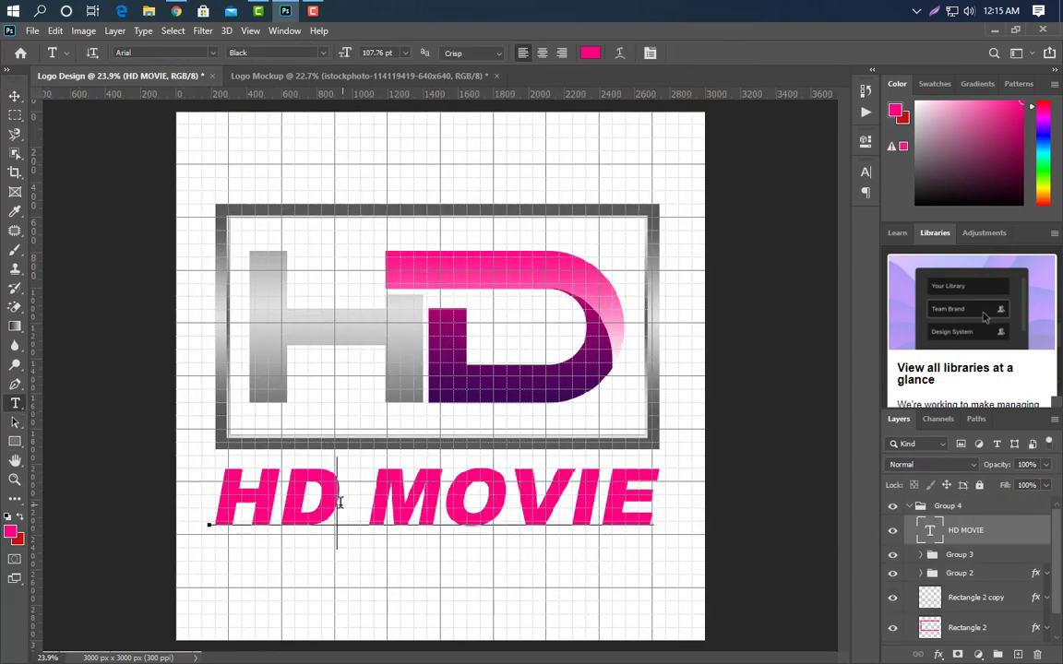
pyautogui.doubleClick(340, 503)
pyautogui.click(865, 172)
pyautogui.click(826, 256)
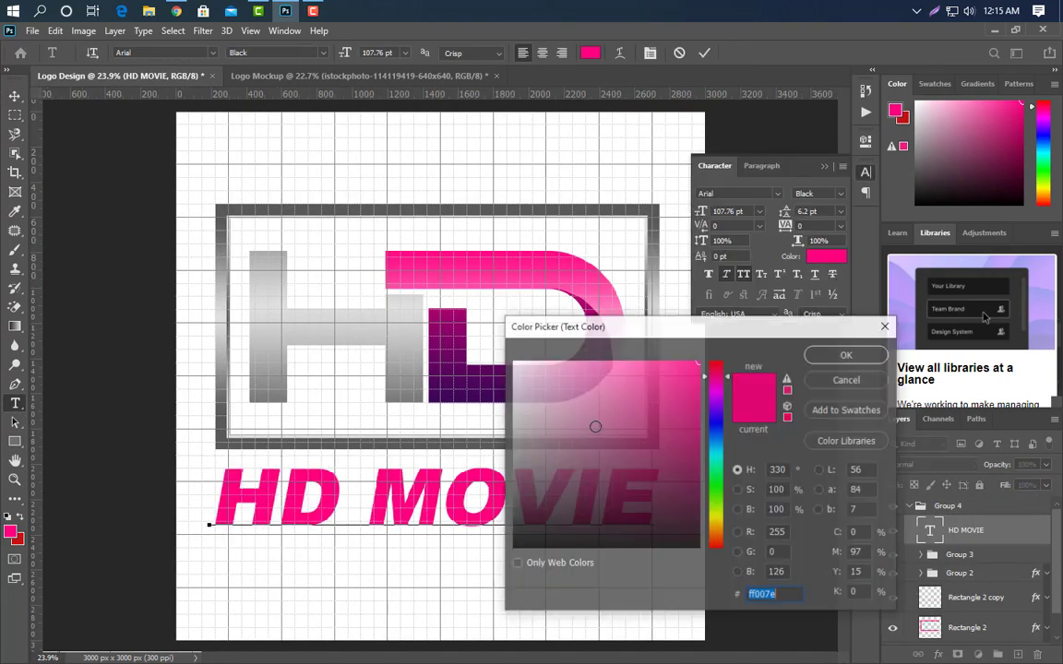
pyautogui.click(476, 395)
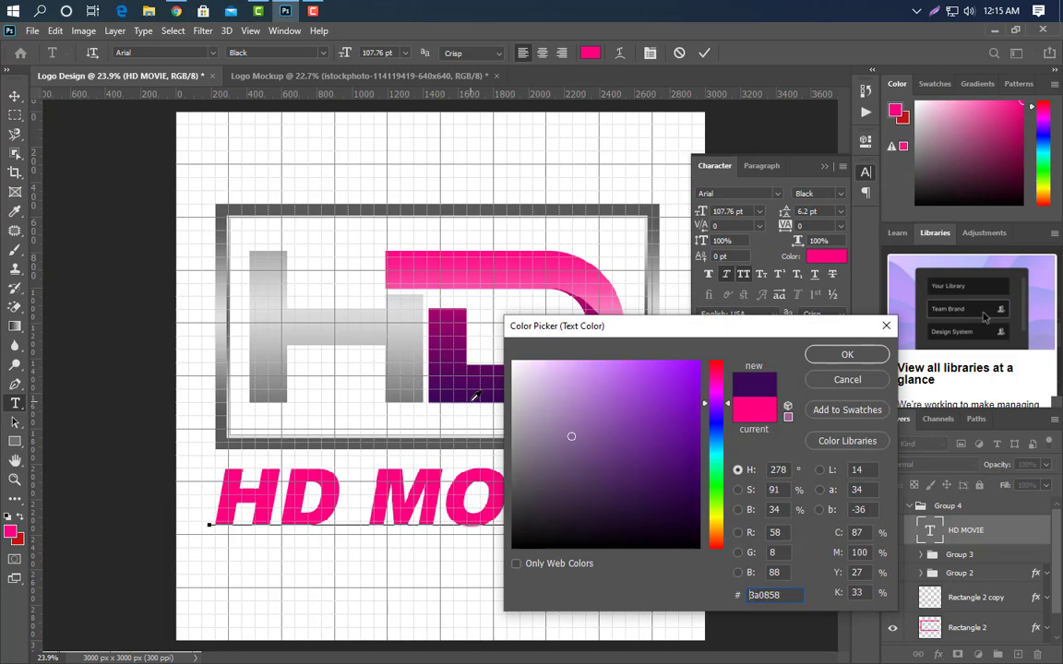
pyautogui.click(847, 355)
pyautogui.click(704, 52)
# - Hide the grid and white background, then merge all visible artwork into a new layer
pyautogui.press('v')
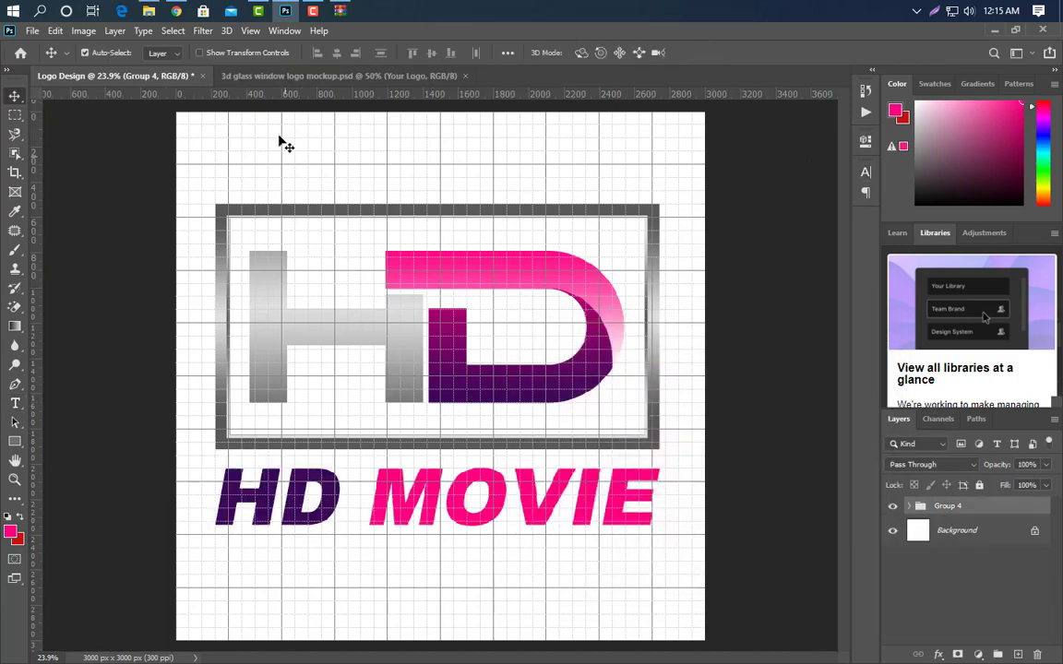
pyautogui.click(250, 30)
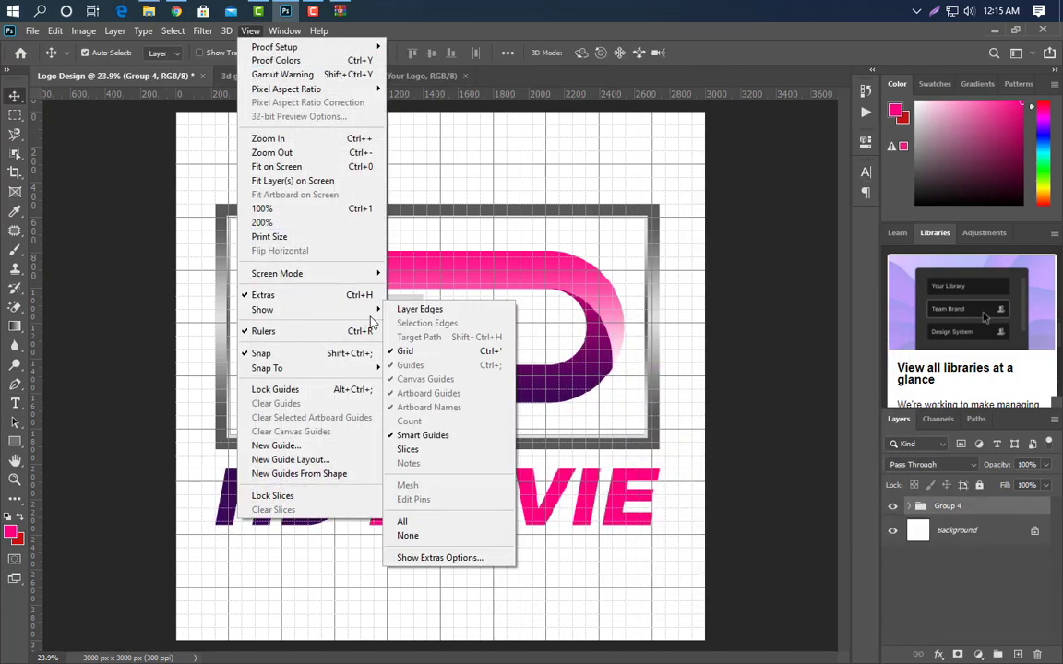
pyautogui.click(398, 351)
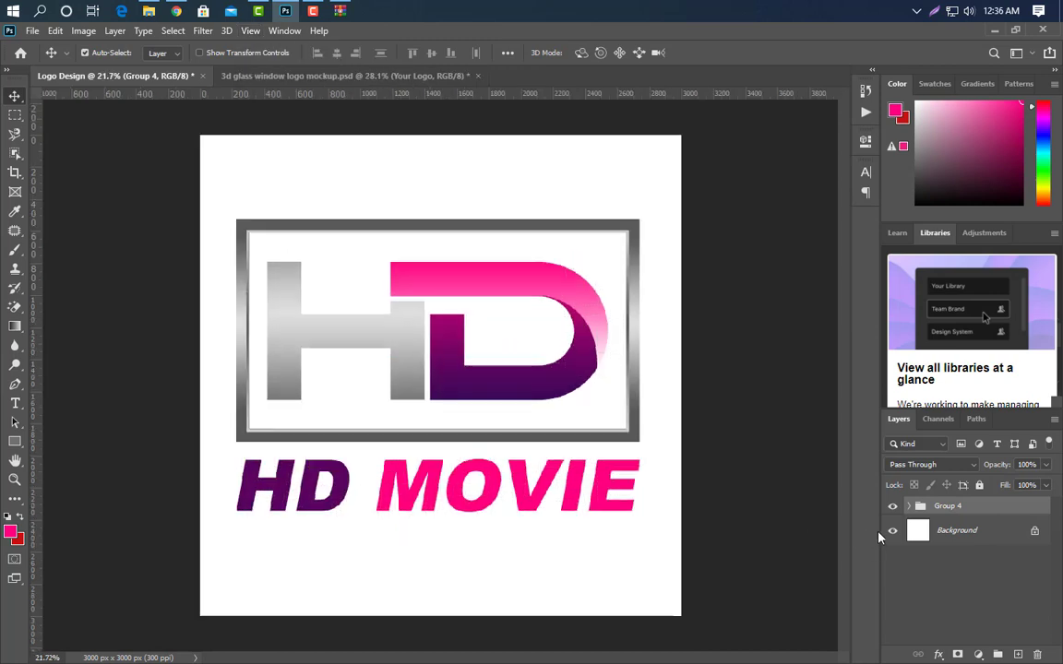
pyautogui.click(892, 530)
pyautogui.hotkey('ctrl', 'alt', 'shift', 'e')
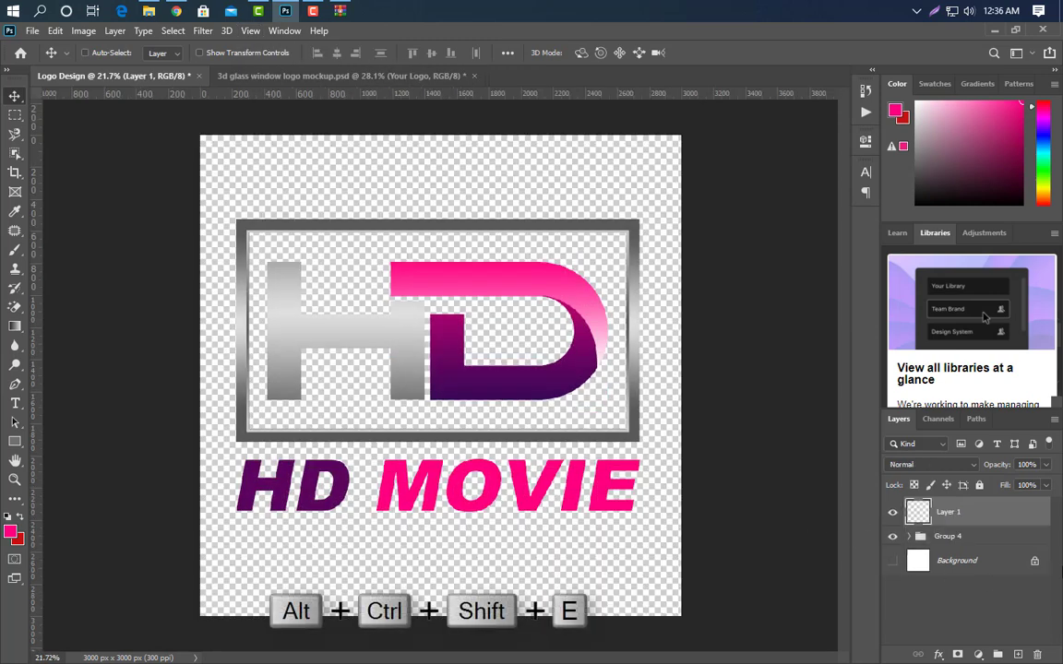
# - Place the merged logo into the mockup's logo placeholder, scaled to about 66% and nudged up
pyautogui.click(388, 74)
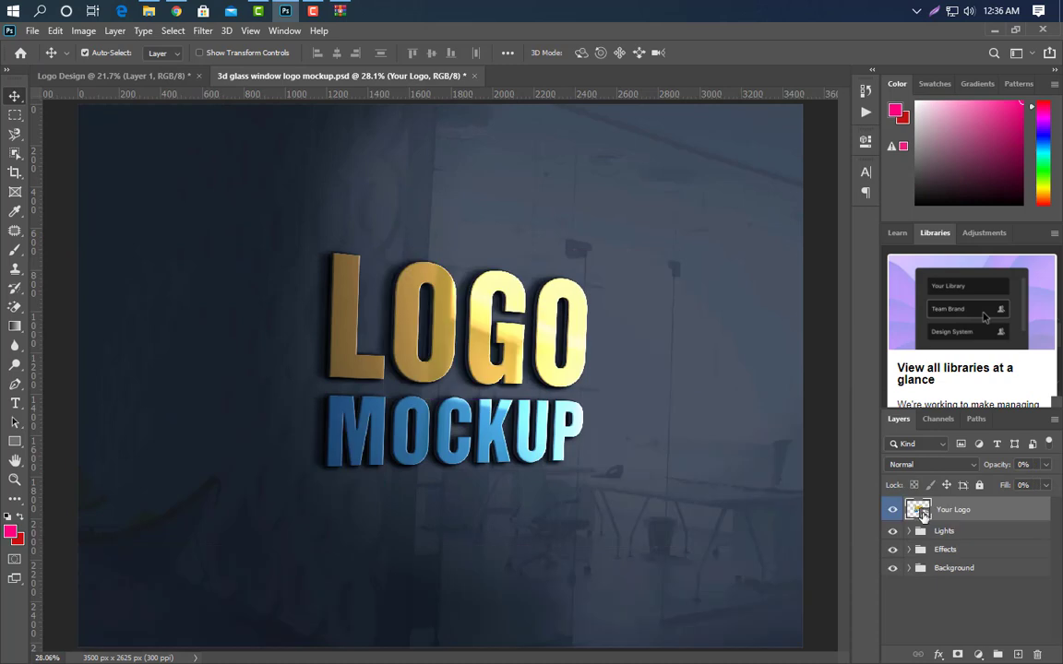
pyautogui.hotkey('ctrl', 'Tab')
pyautogui.hotkey('ctrl', 'Tab')
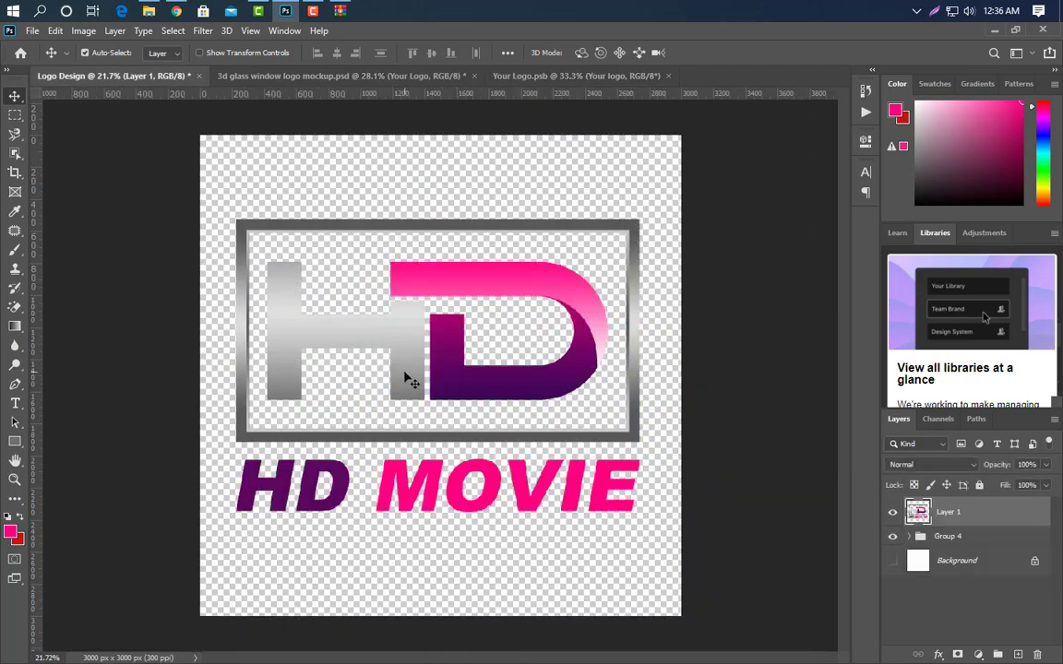
pyautogui.moveTo(406, 378); pyautogui.dragTo(445, 394)
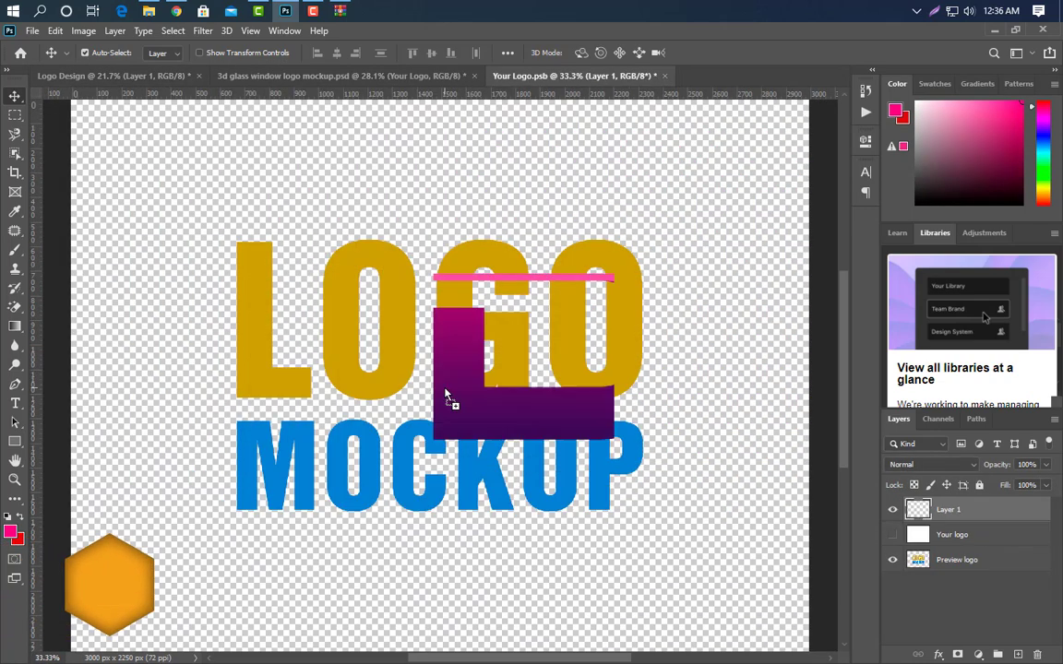
pyautogui.hotkey('ctrl', 't')
pyautogui.scroll(-2, 448, 398)
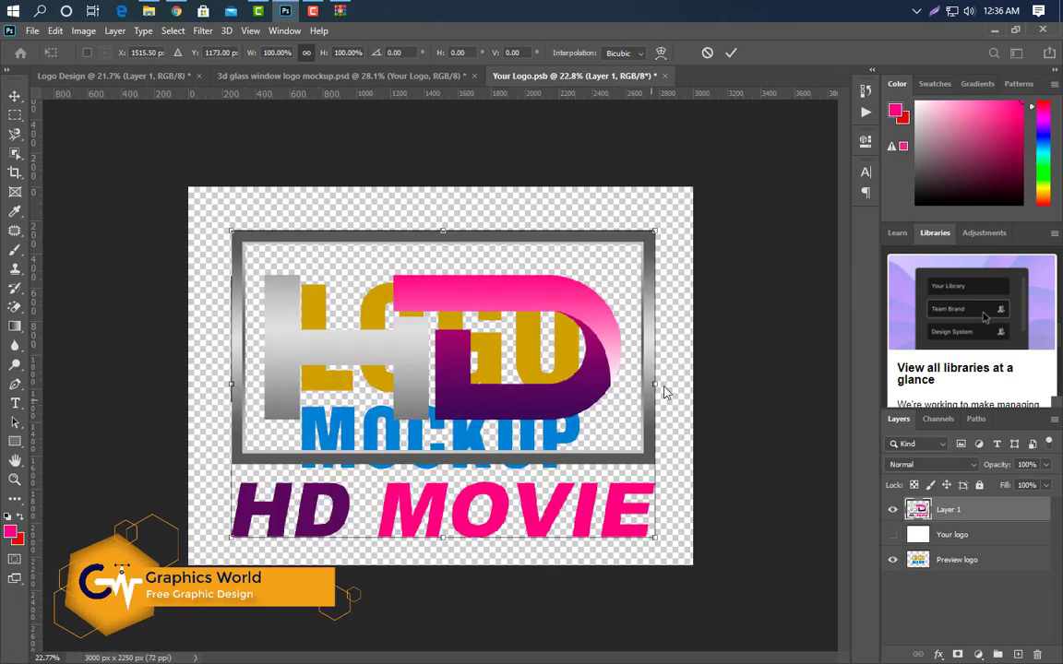
pyautogui.moveTo(656, 384); pyautogui.dragTo(582, 384)
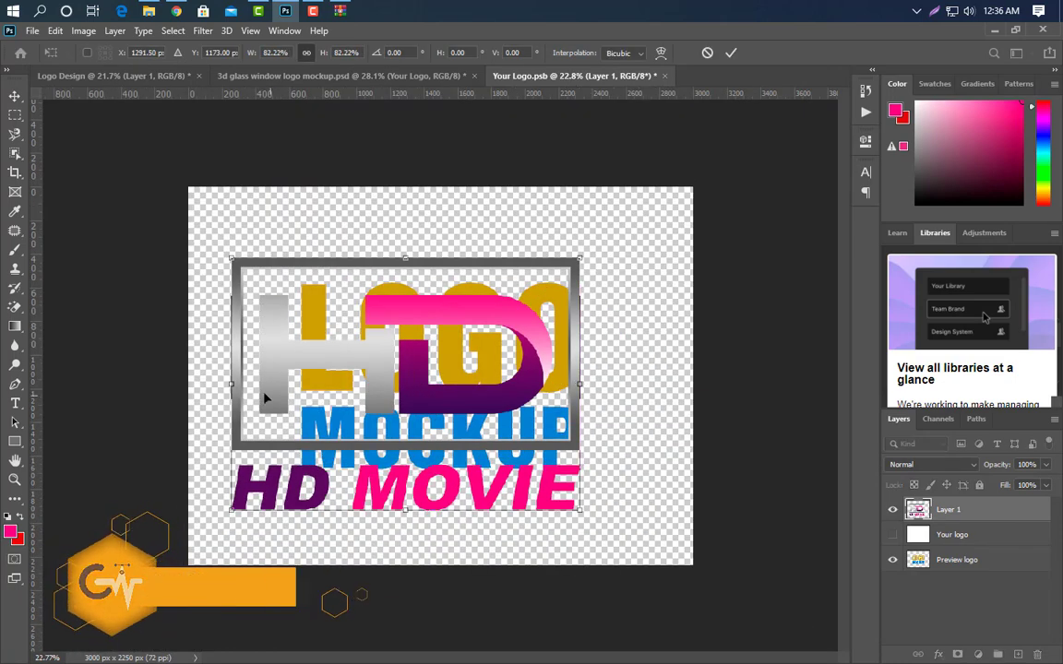
pyautogui.moveTo(232, 384); pyautogui.dragTo(296, 384)
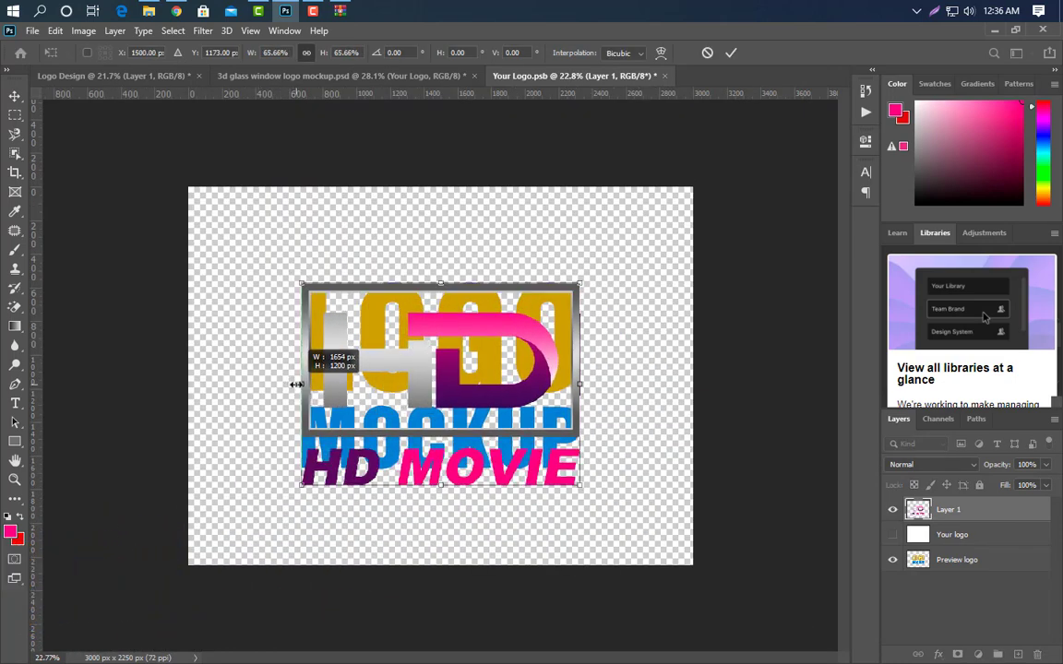
pyautogui.moveTo(420, 405); pyautogui.dragTo(421, 395)
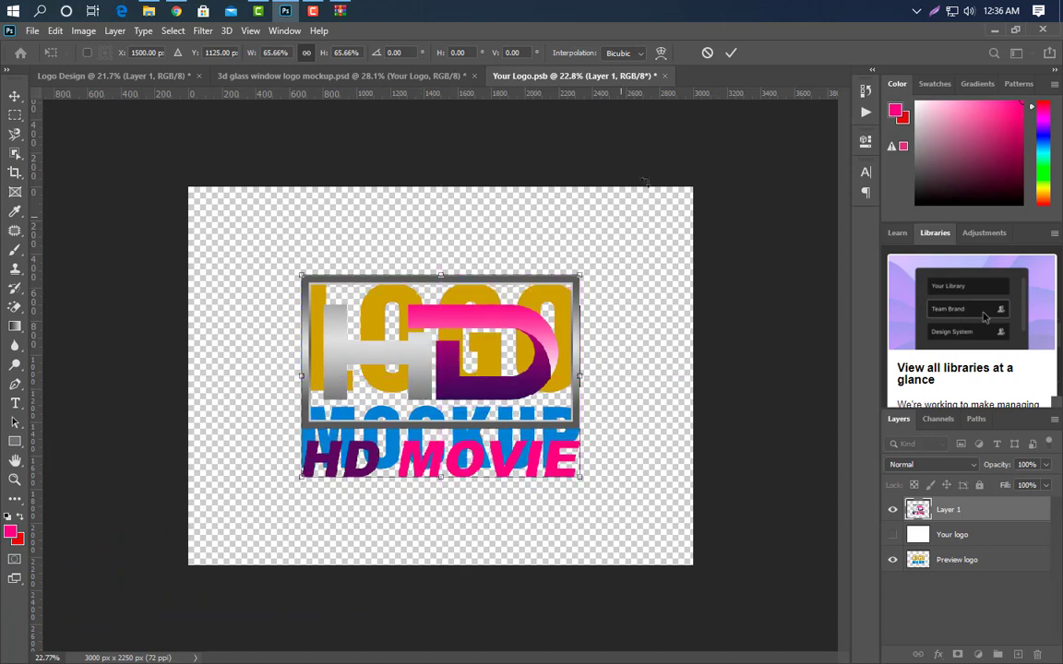
pyautogui.click(730, 56)
# - Hide the sample LOGO MOCKUP artwork, then save and close the placeholder document
pyautogui.click(892, 559)
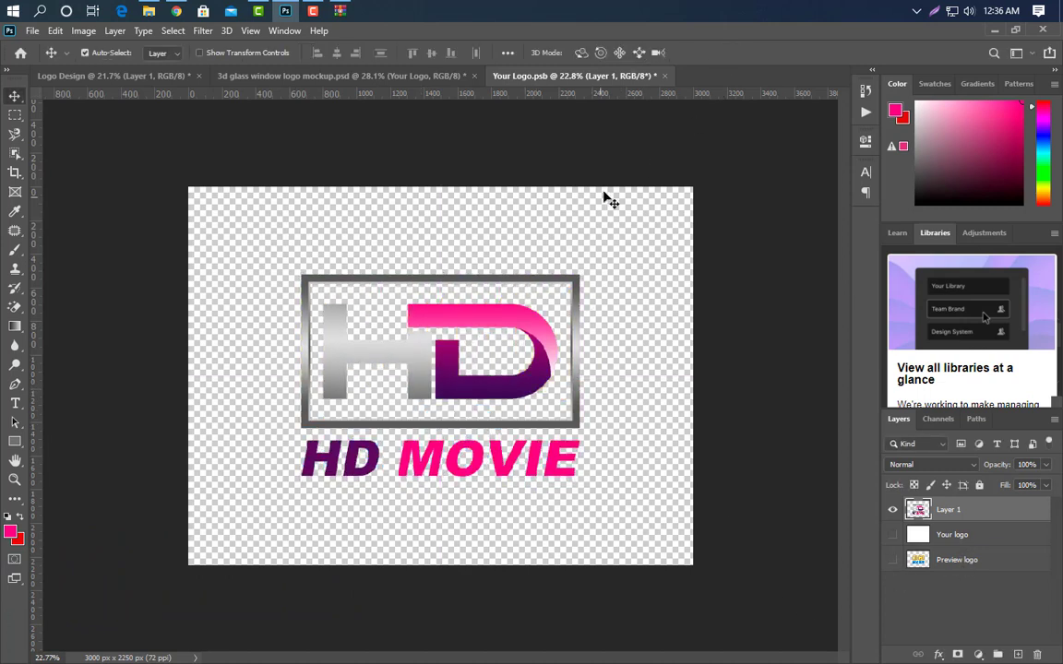
pyautogui.click(666, 76)
pyautogui.click(463, 272)
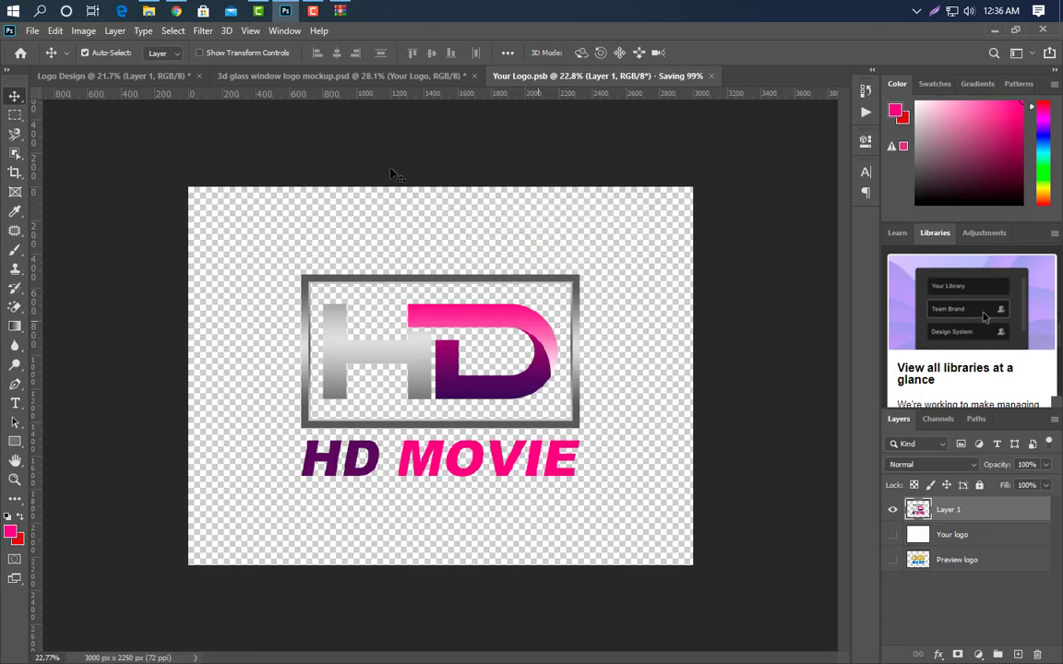
pyautogui.hotkey('ctrl', 'Tab')
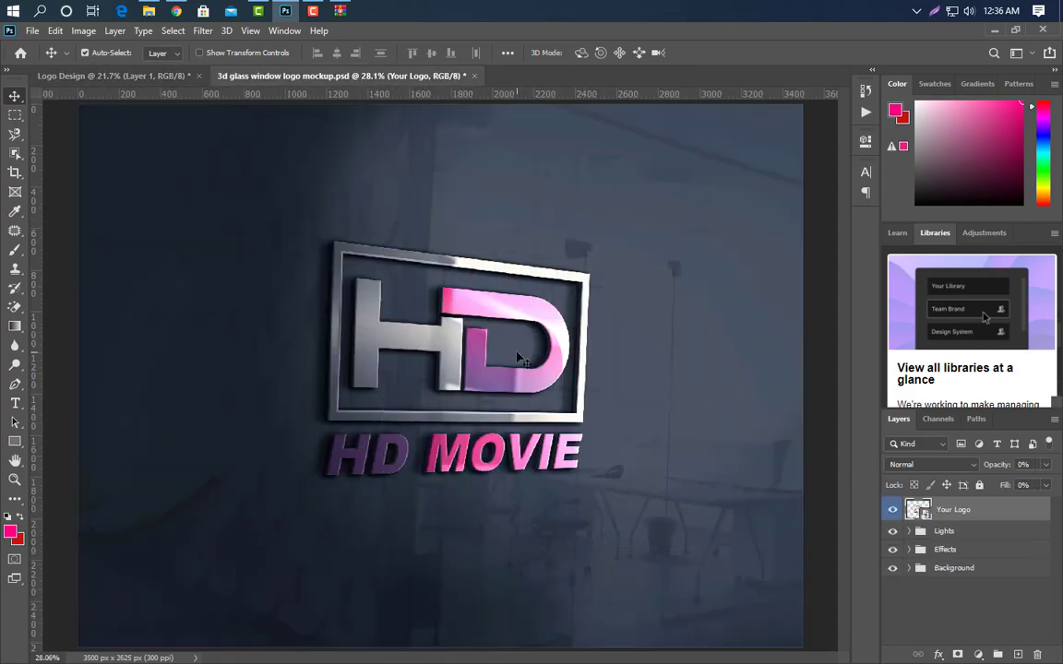